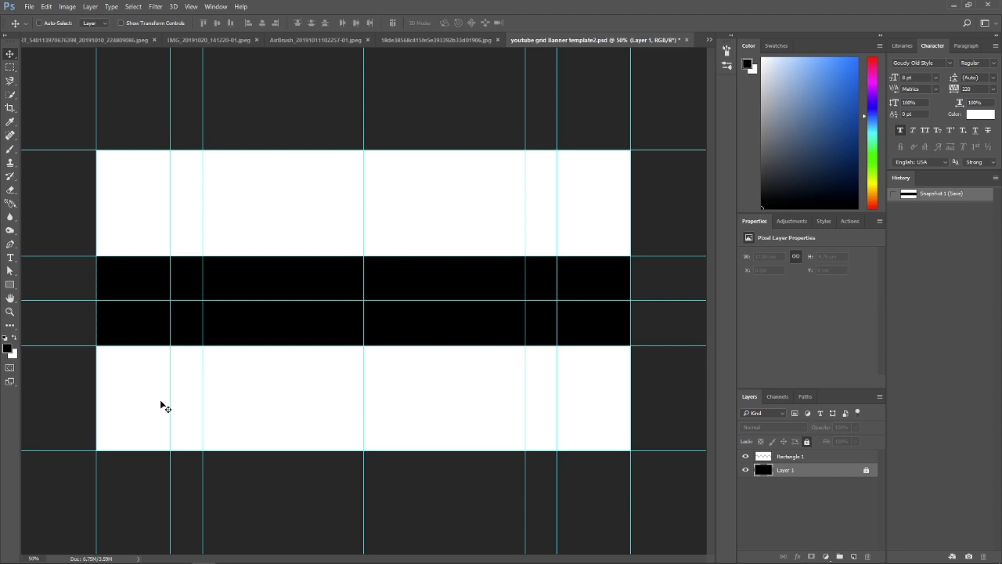
Draw a blue square on the black band with 51 px rounded corners
{"action": "left_click", "coordinate": [10, 285]}
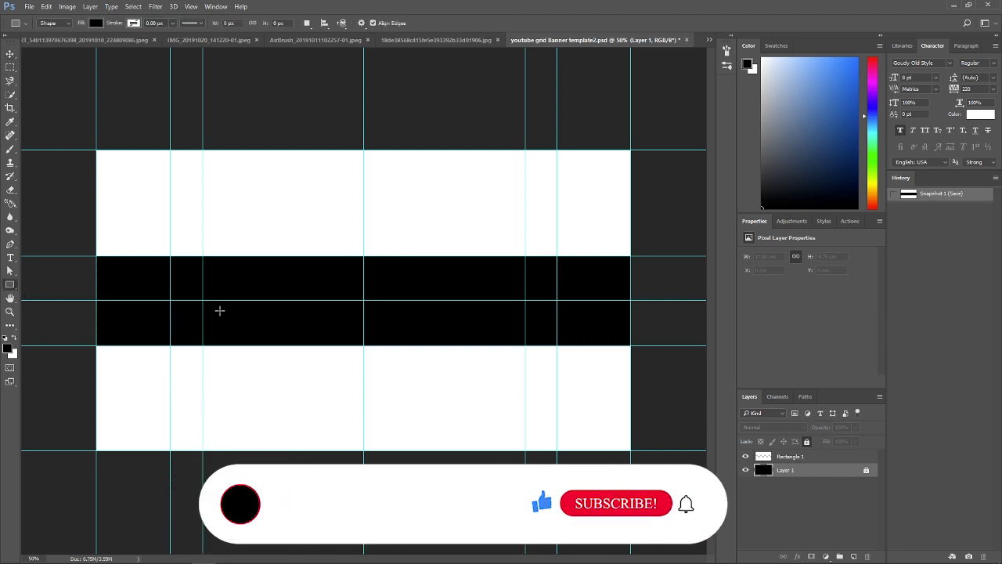
{"action": "left_click", "coordinate": [94, 23]}
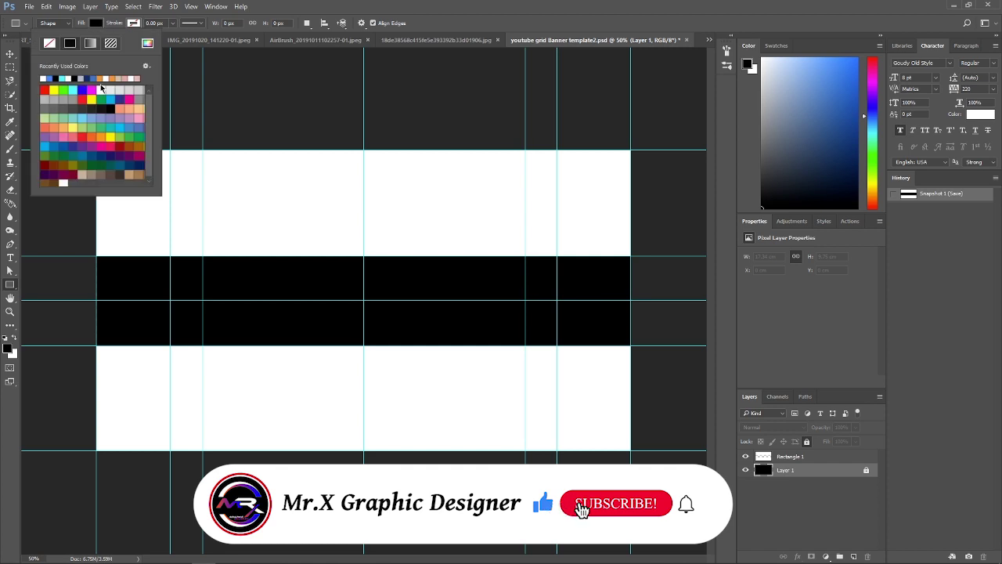
{"action": "left_click", "coordinate": [44, 78]}
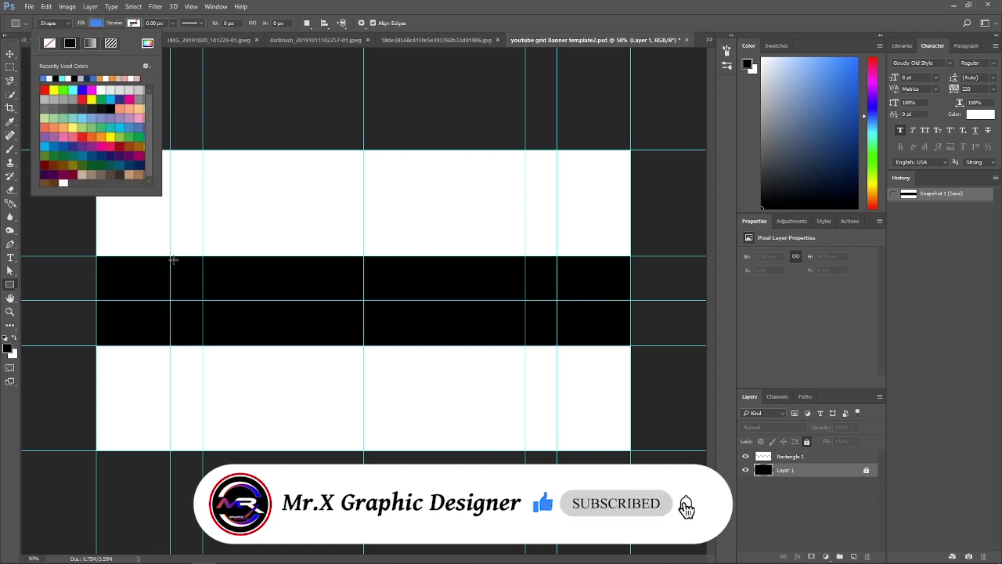
{"action": "left_click", "coordinate": [174, 262]}
{"action": "left_click_drag", "start_coordinate": [173, 258], "coordinate": [291, 351]}
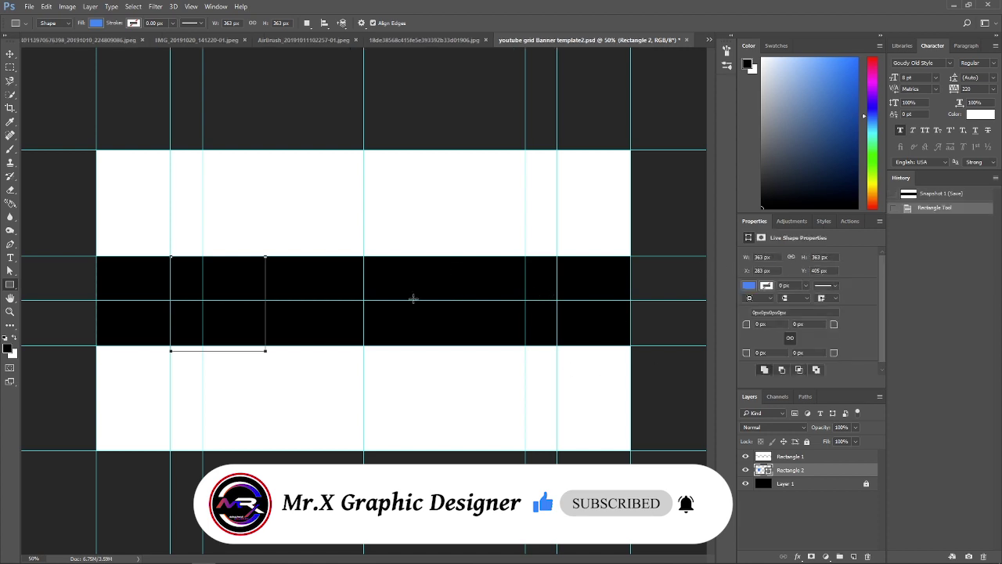
{"action": "left_click", "coordinate": [762, 324]}
{"action": "type", "text": "51"}
{"action": "key", "text": "Return"}
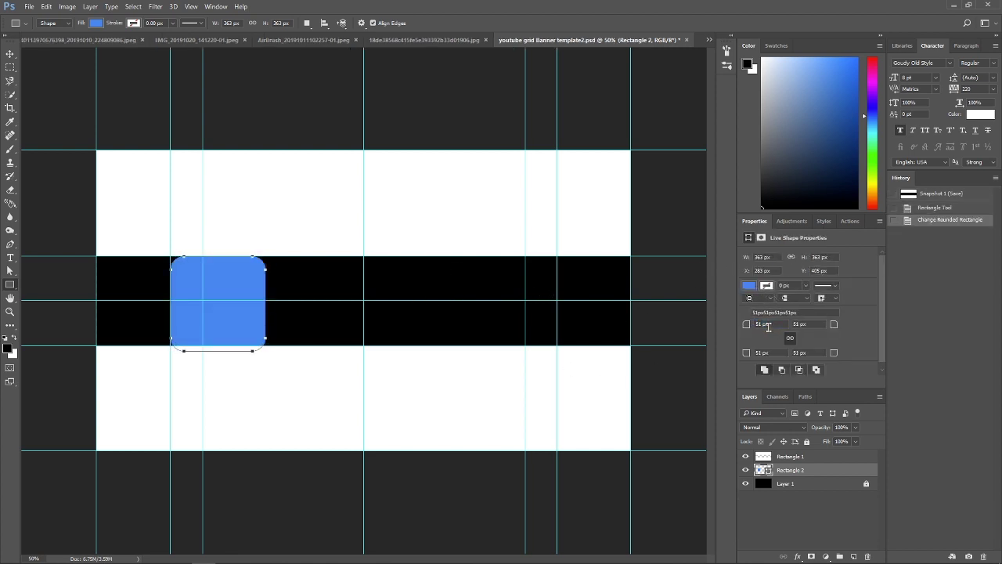
Rotate the rounded square 45° and delete its two left anchor points to form a half-diamond
{"action": "key", "text": "ctrl+t"}
{"action": "left_click_drag", "start_coordinate": [267, 252], "coordinate": [302, 303]}
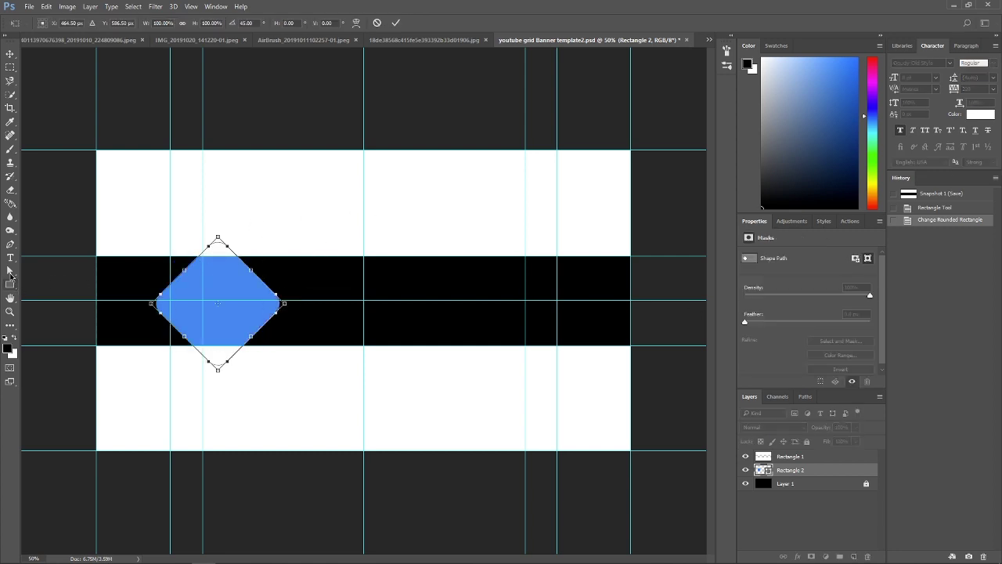
{"action": "left_click", "coordinate": [10, 252]}
{"action": "left_click", "coordinate": [484, 214]}
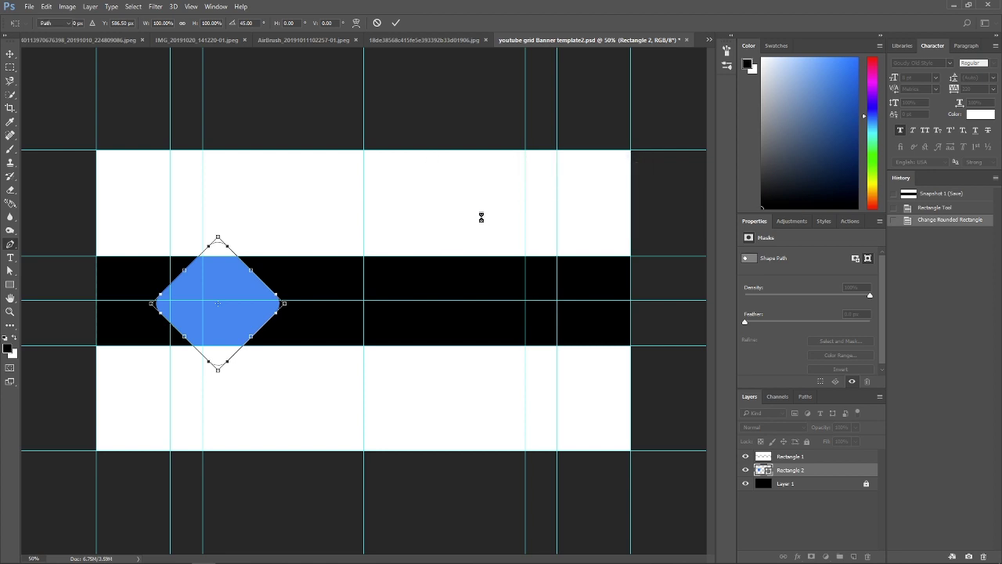
{"action": "left_click", "coordinate": [497, 213]}
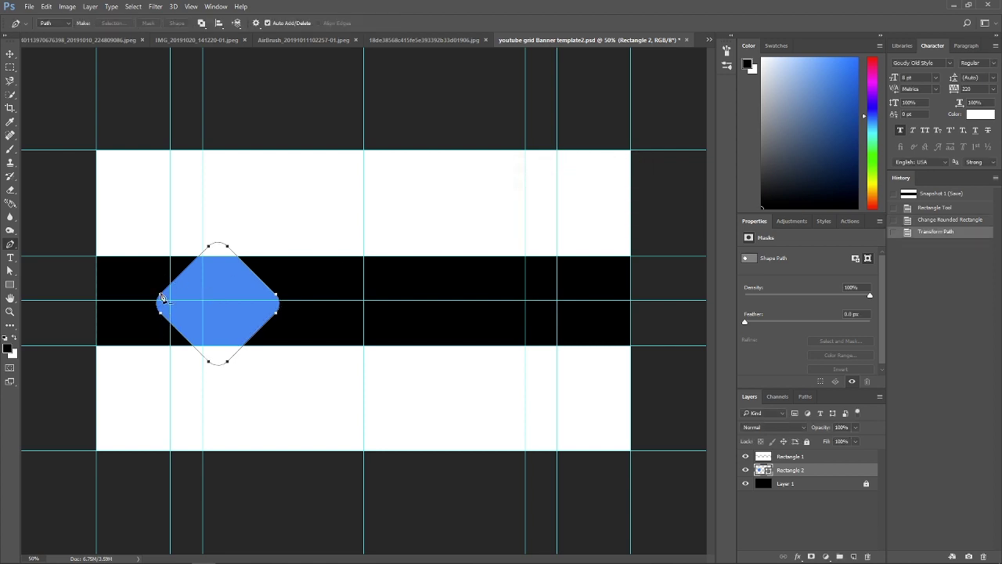
{"action": "left_click", "coordinate": [160, 296]}
{"action": "left_click", "coordinate": [160, 313]}
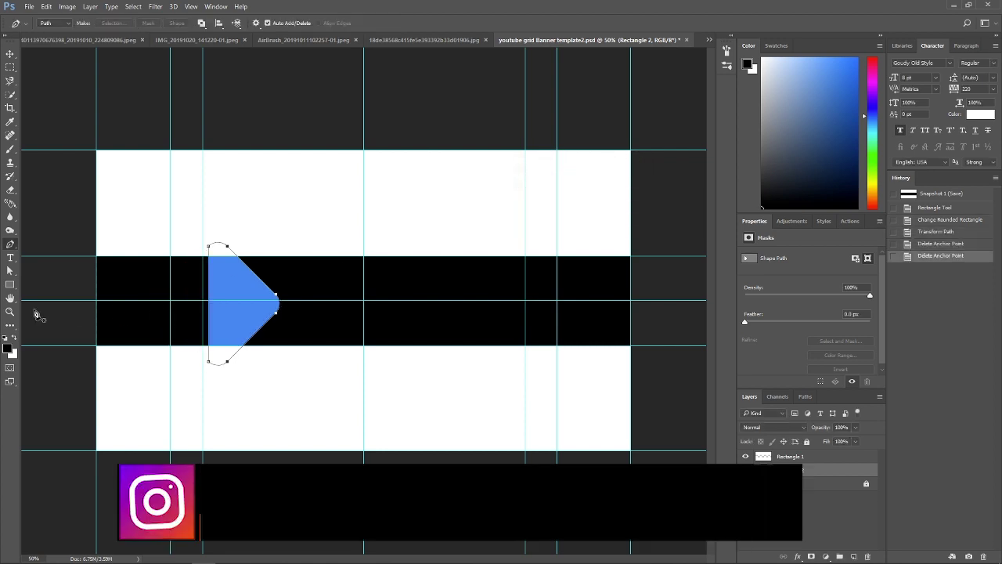
{"action": "left_click", "coordinate": [10, 270]}
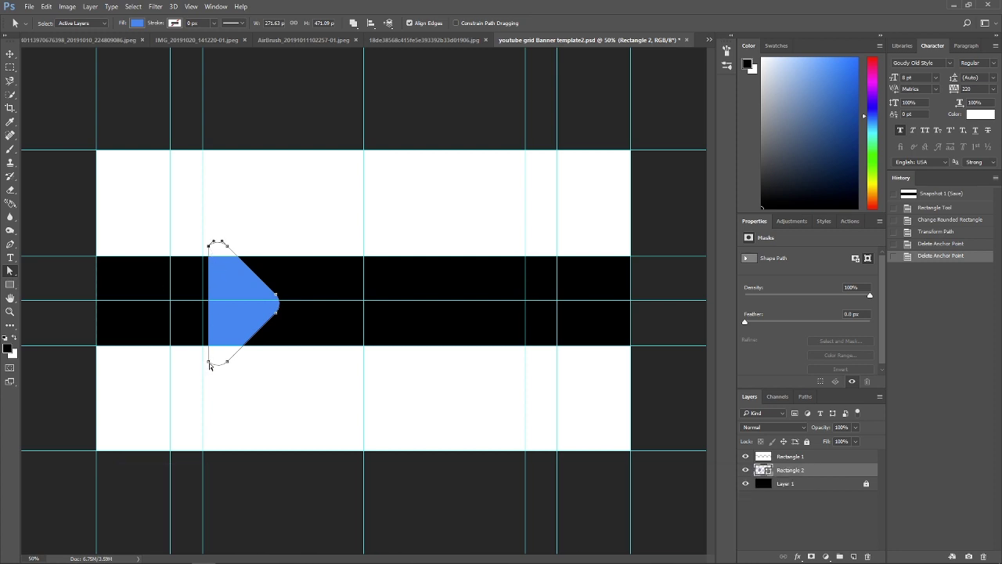
Stretch the arrow's left points outward, stack it above Rectangle 1, and flatten its top edge
{"action": "left_click_drag", "start_coordinate": [207, 368], "coordinate": [81, 365]}
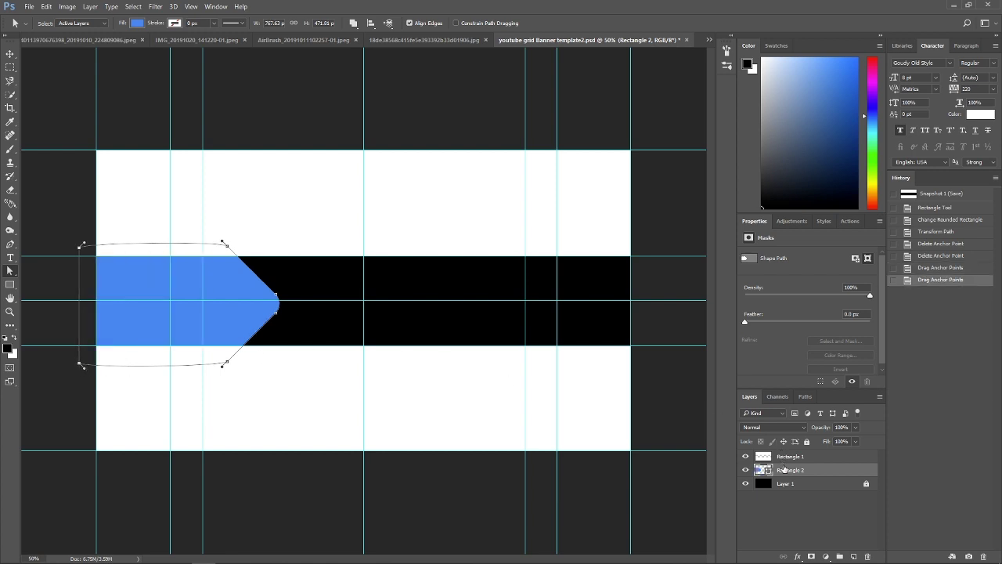
{"action": "left_click_drag", "start_coordinate": [785, 469], "coordinate": [784, 459]}
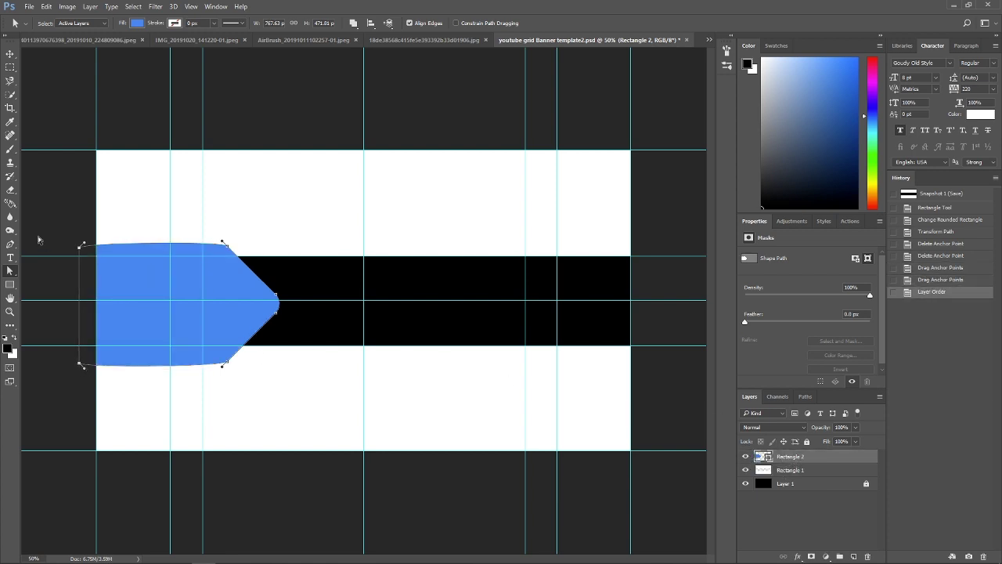
{"action": "left_click_drag", "start_coordinate": [79, 250], "coordinate": [80, 257]}
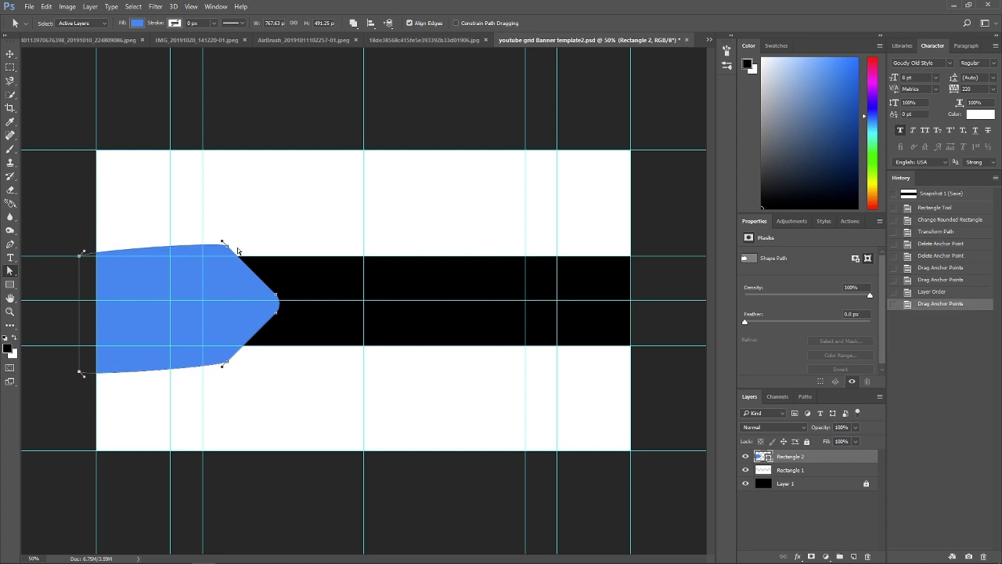
{"action": "left_click_drag", "start_coordinate": [223, 249], "coordinate": [223, 255]}
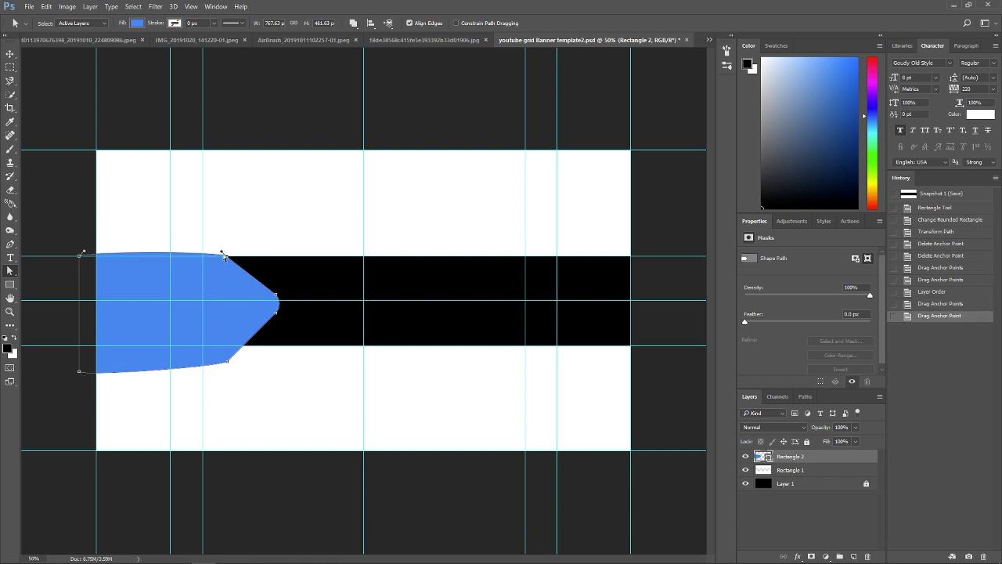
{"action": "left_click_drag", "start_coordinate": [84, 249], "coordinate": [85, 257]}
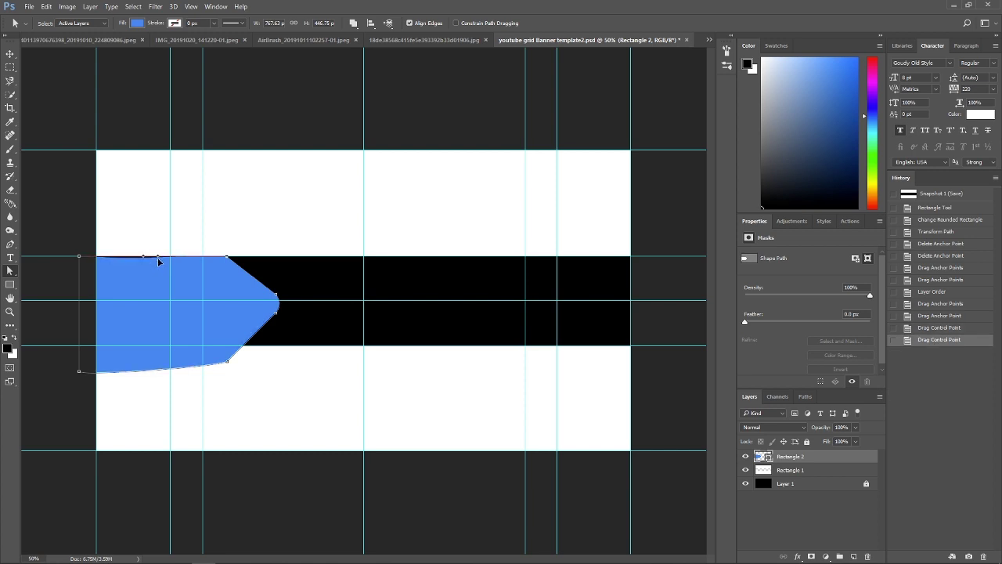
{"action": "left_click_drag", "start_coordinate": [160, 257], "coordinate": [171, 256]}
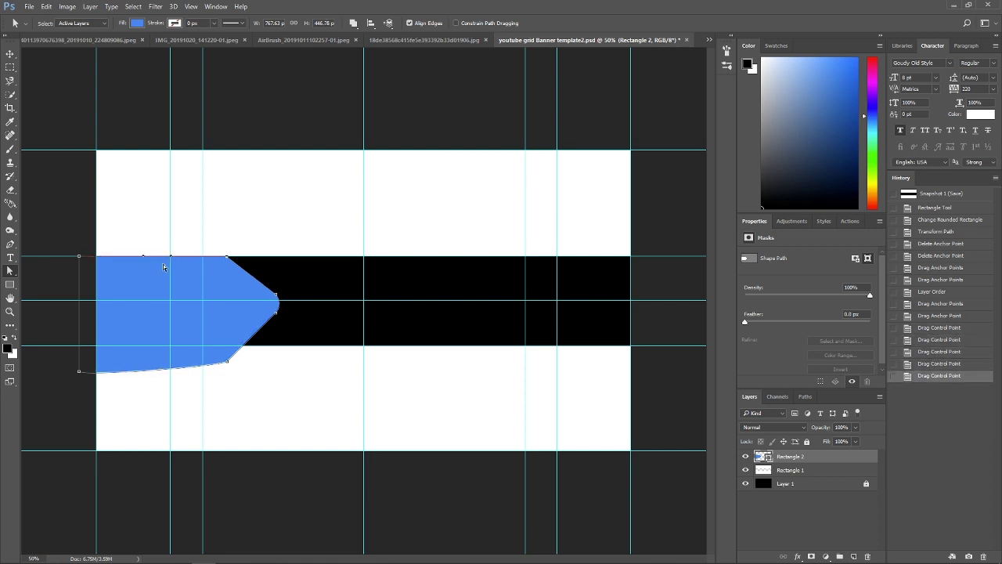
Flatten the arrow's bottom edge against the band and shift the arrow left
{"action": "left_click_drag", "start_coordinate": [82, 372], "coordinate": [83, 347]}
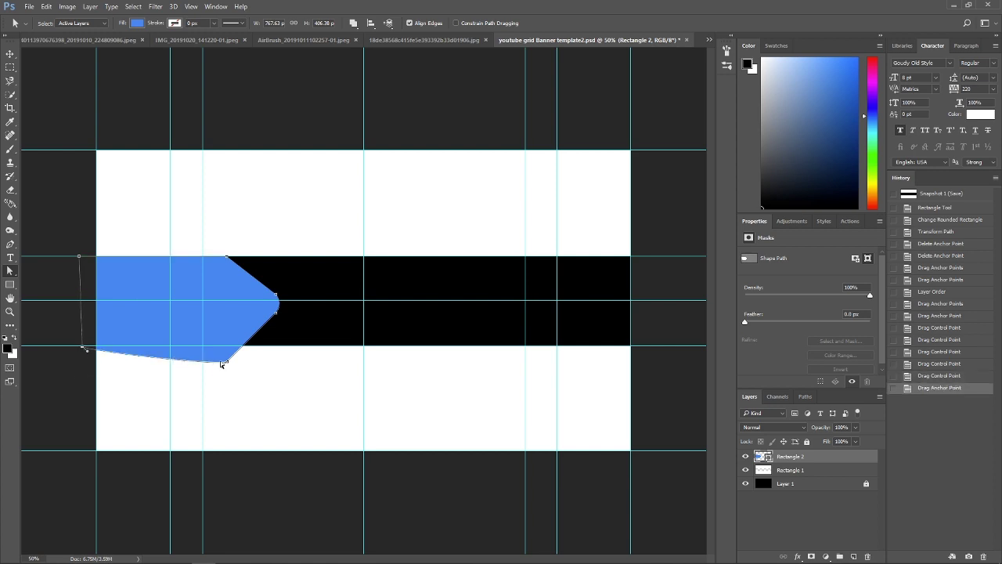
{"action": "mouse_move", "coordinate": [225, 363]}
{"action": "left_mouse_down"}
{"action": "mouse_move", "coordinate": [220, 348]}
{"action": "mouse_move", "coordinate": [133, 353]}
{"action": "left_mouse_up"}
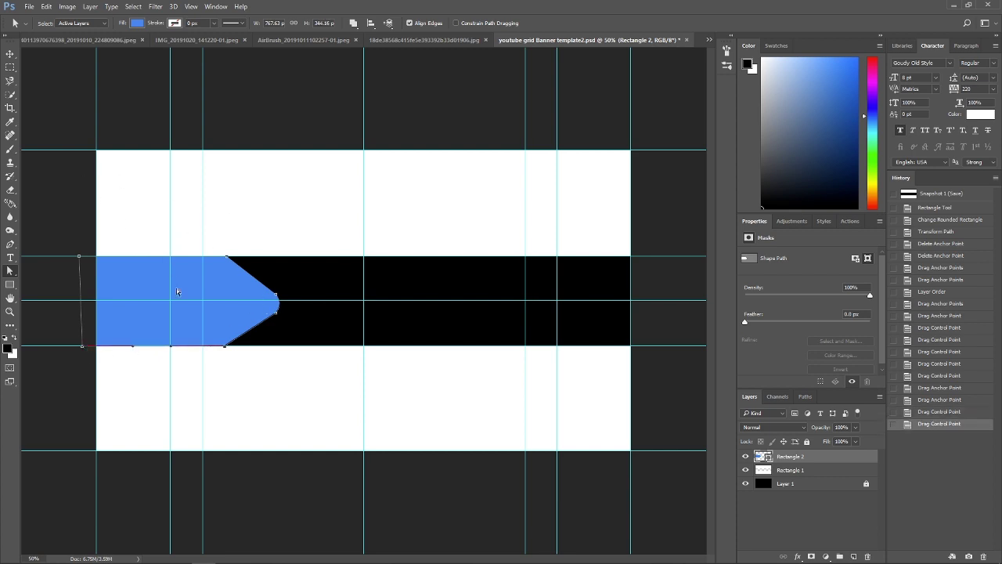
{"action": "key", "text": "v"}
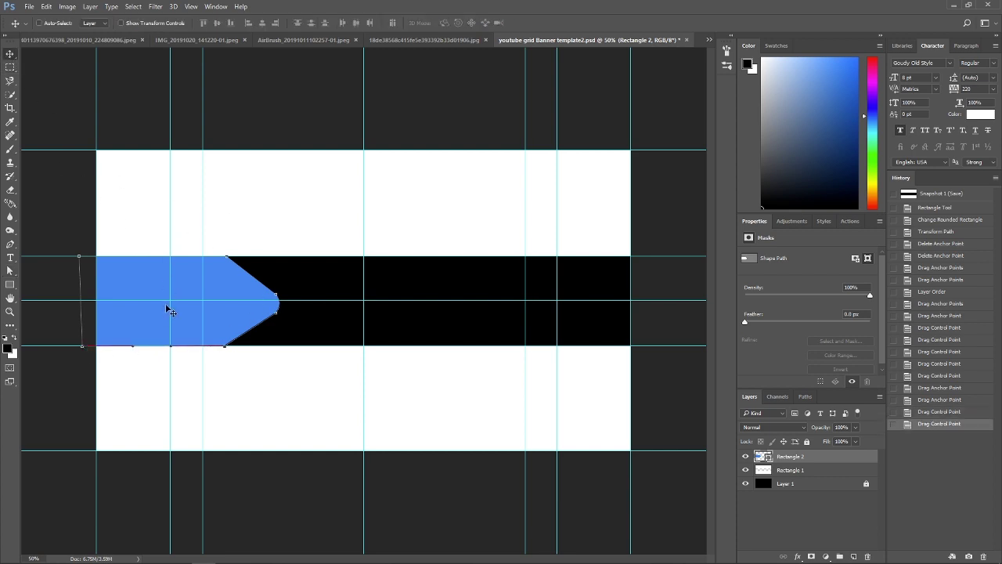
{"action": "left_click_drag", "start_coordinate": [170, 311], "coordinate": [152, 304]}
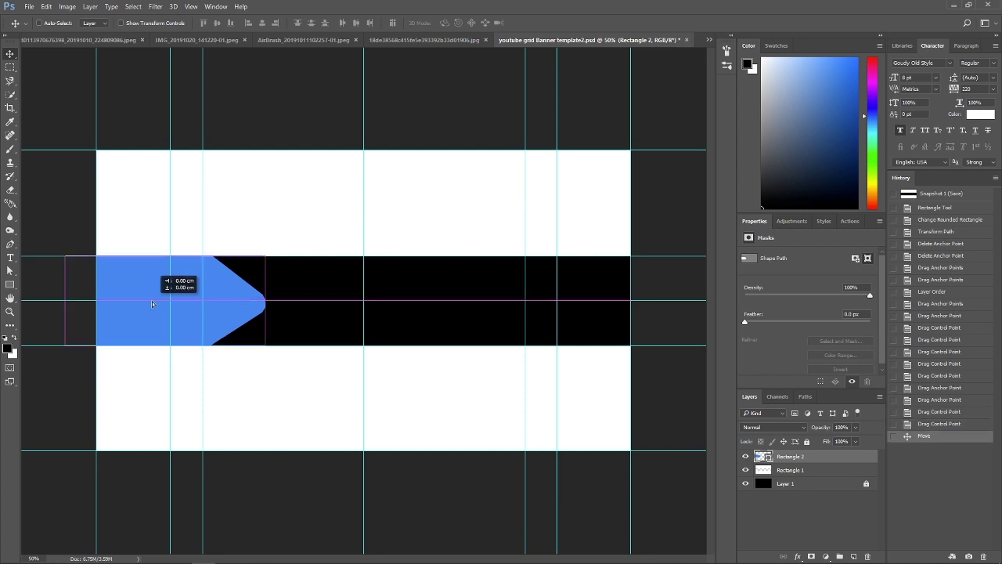
Draw a blue square mid-band above Rectangle 1 with 43 px rounded corners
{"action": "key", "text": "u"}
{"action": "key", "text": "ctrl+z"}
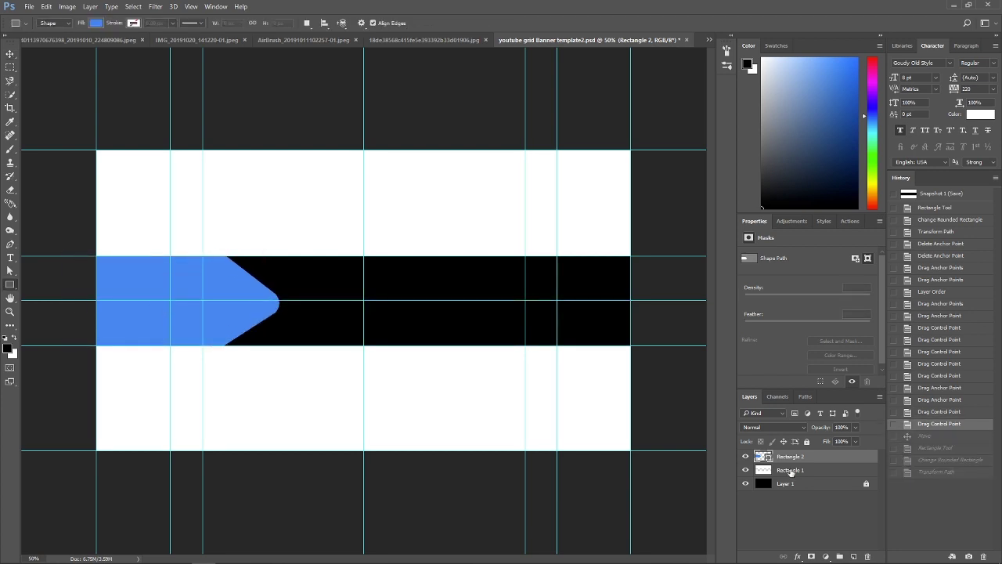
{"action": "left_click", "coordinate": [790, 469]}
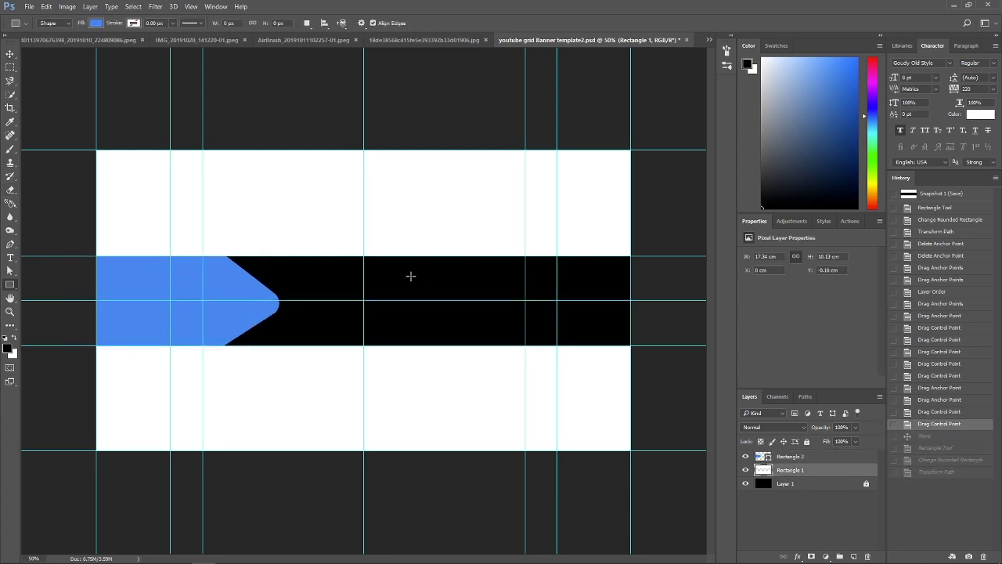
{"action": "left_click_drag", "start_coordinate": [375, 263], "coordinate": [457, 346]}
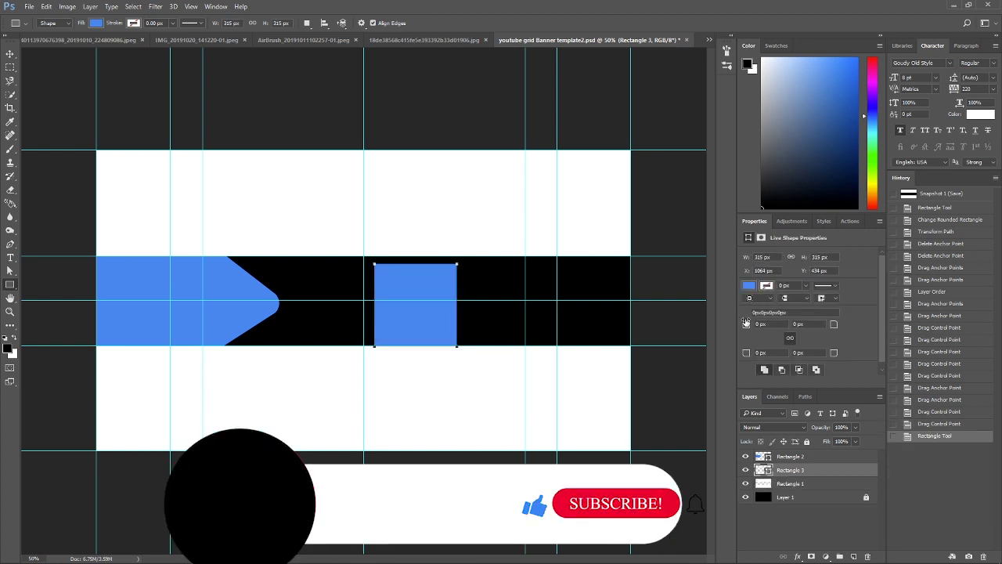
{"action": "left_click_drag", "start_coordinate": [746, 322], "coordinate": [768, 326]}
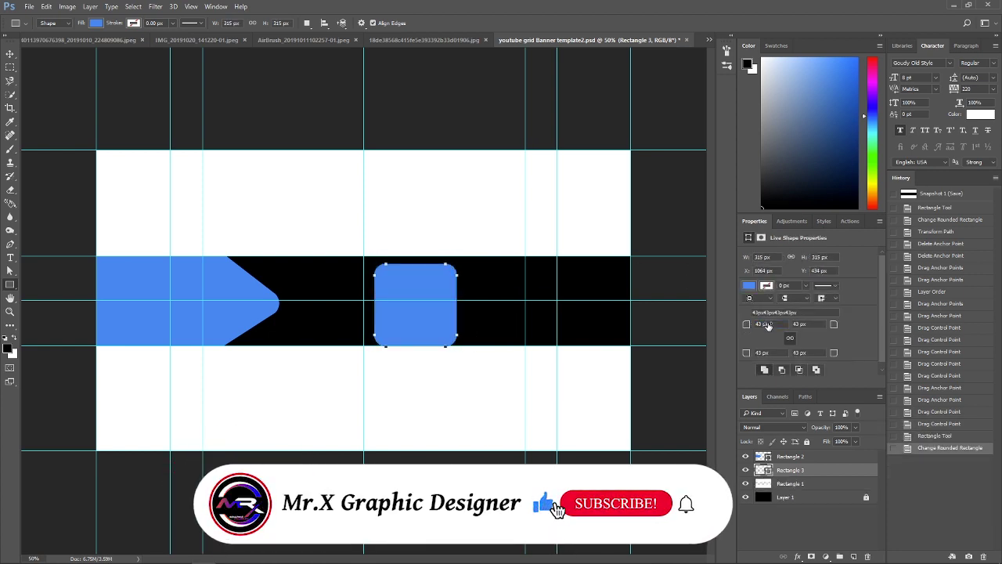
Rotate the new square 45° into a diamond and convert the live shape to a path
{"action": "key", "text": "ctrl+t"}
{"action": "mouse_move", "coordinate": [461, 255]}
{"action": "left_mouse_down"}
{"action": "mouse_move", "coordinate": [429, 361]}
{"action": "mouse_move", "coordinate": [480, 294]}
{"action": "mouse_move", "coordinate": [492, 310]}
{"action": "left_mouse_up"}
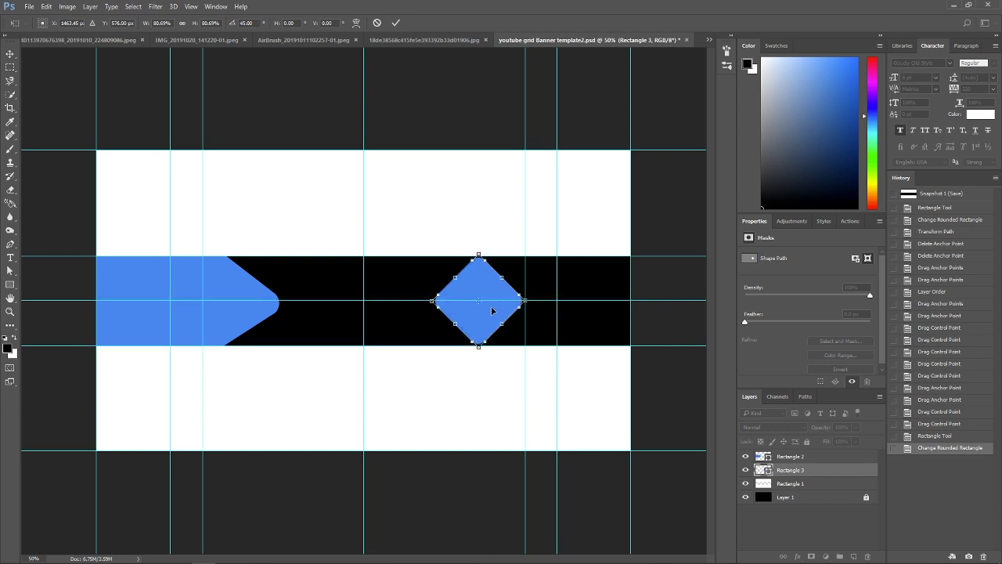
{"action": "key", "text": "ctrl+plus"}
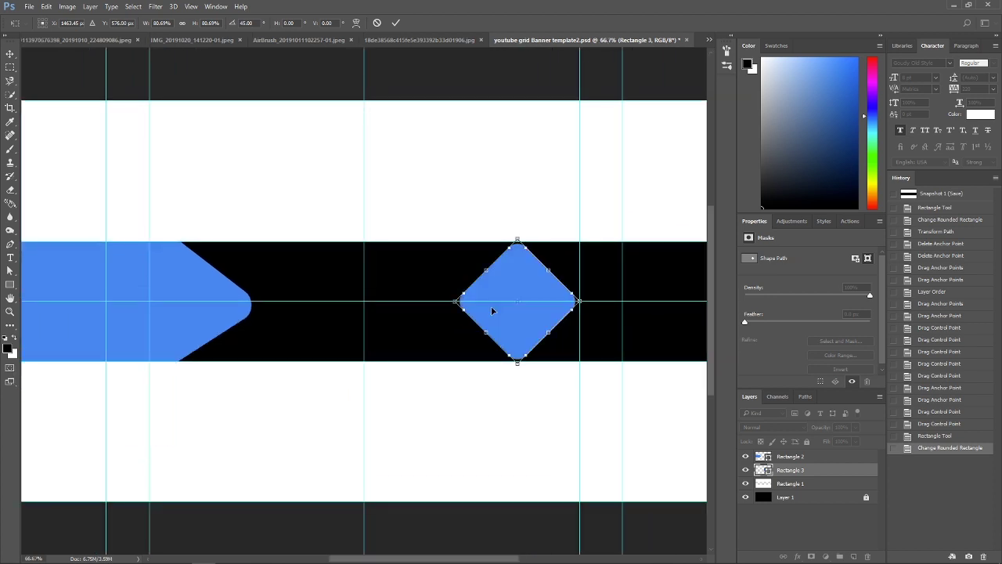
{"action": "left_click", "coordinate": [10, 53]}
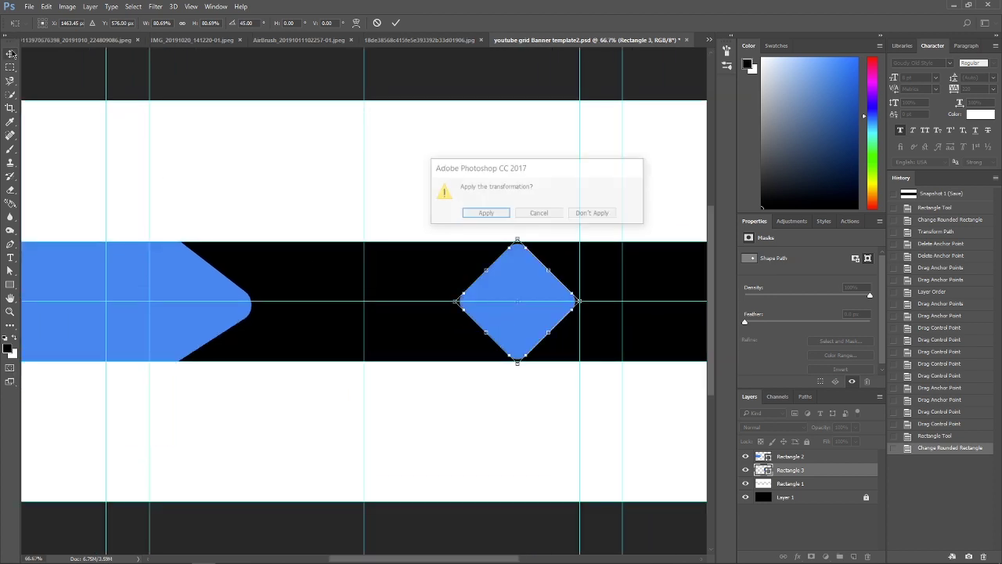
{"action": "left_click", "coordinate": [478, 213]}
{"action": "left_click", "coordinate": [488, 214]}
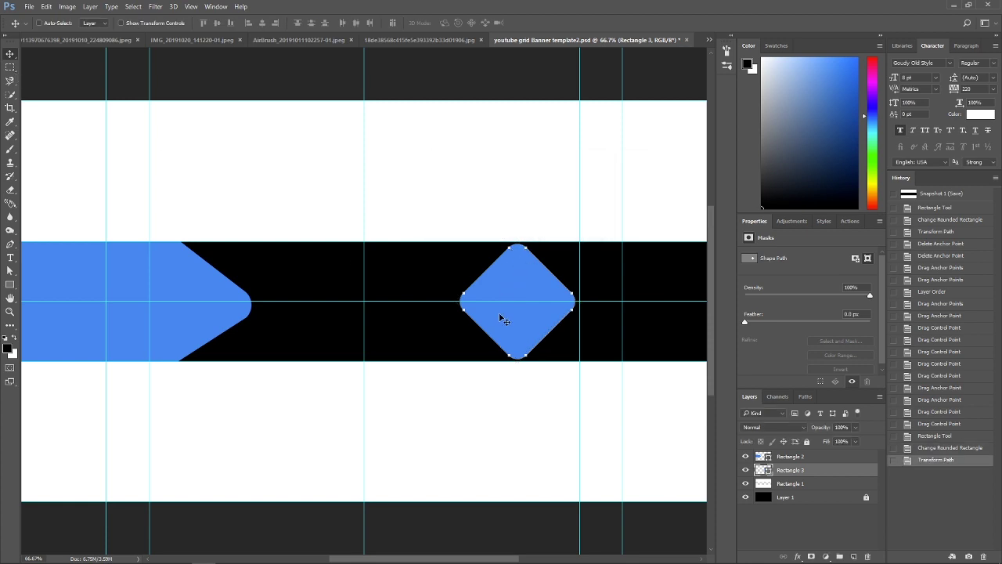
Duplicate the diamond to its right and reposition the copy
{"action": "left_click_drag", "start_coordinate": [509, 298], "coordinate": [608, 296], "text": "alt"}
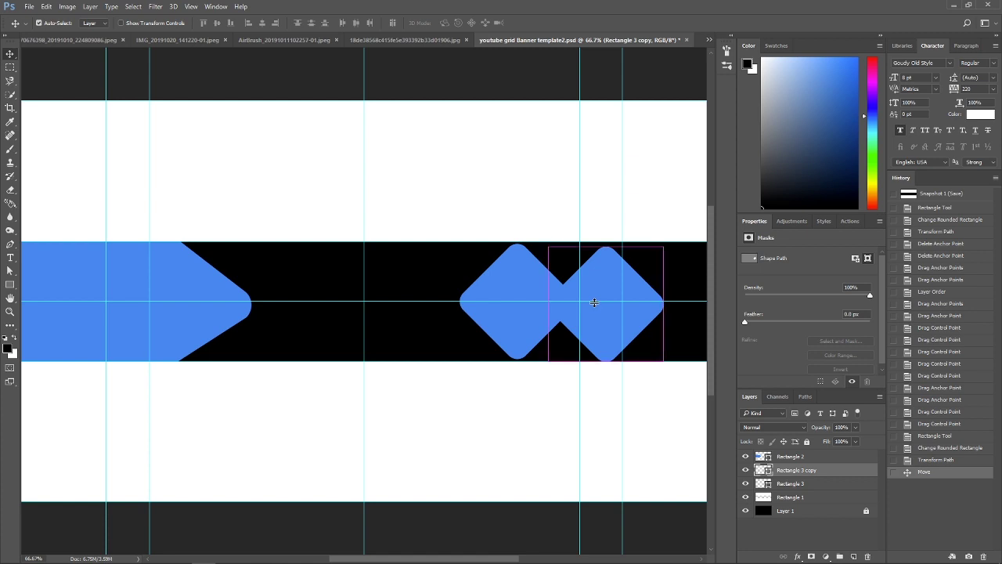
{"action": "key", "text": "ctrl+t"}
{"action": "left_click_drag", "start_coordinate": [665, 362], "coordinate": [705, 407]}
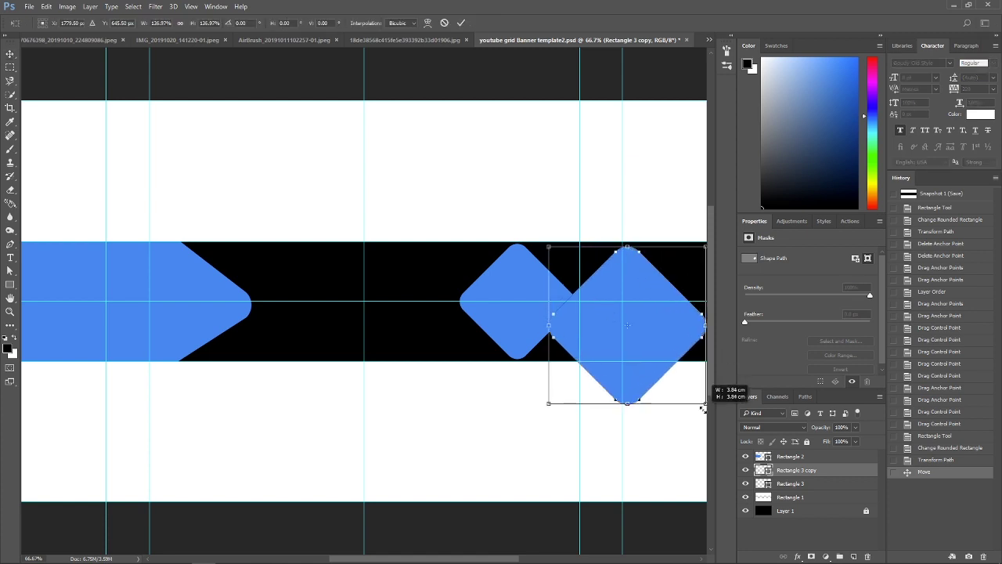
{"action": "mouse_move", "coordinate": [628, 354]}
{"action": "left_mouse_down"}
{"action": "mouse_move", "coordinate": [624, 338]}
{"action": "mouse_move", "coordinate": [636, 373]}
{"action": "mouse_move", "coordinate": [647, 359]}
{"action": "left_mouse_up"}
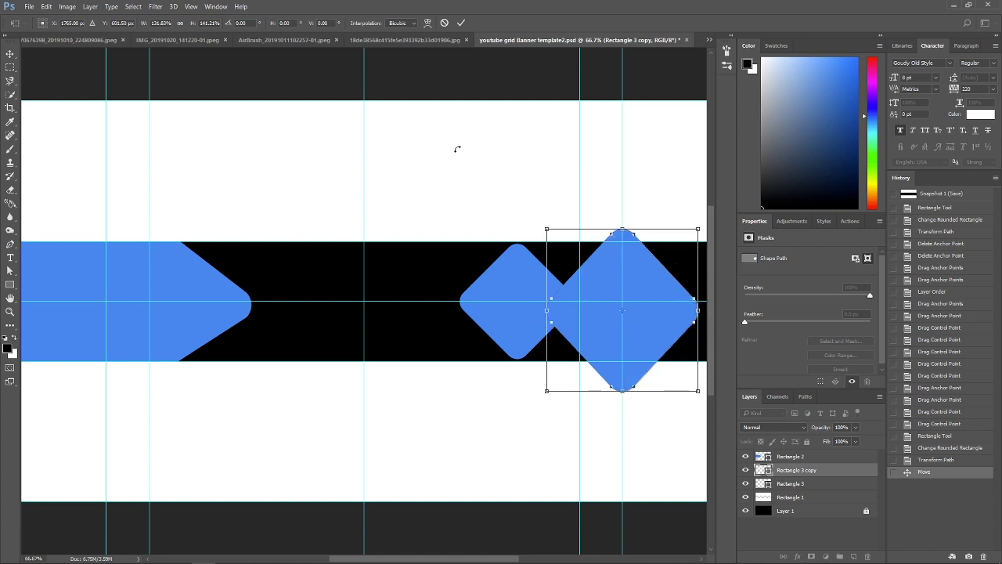
{"action": "left_click", "coordinate": [444, 22]}
{"action": "left_click_drag", "start_coordinate": [571, 255], "coordinate": [572, 265]}
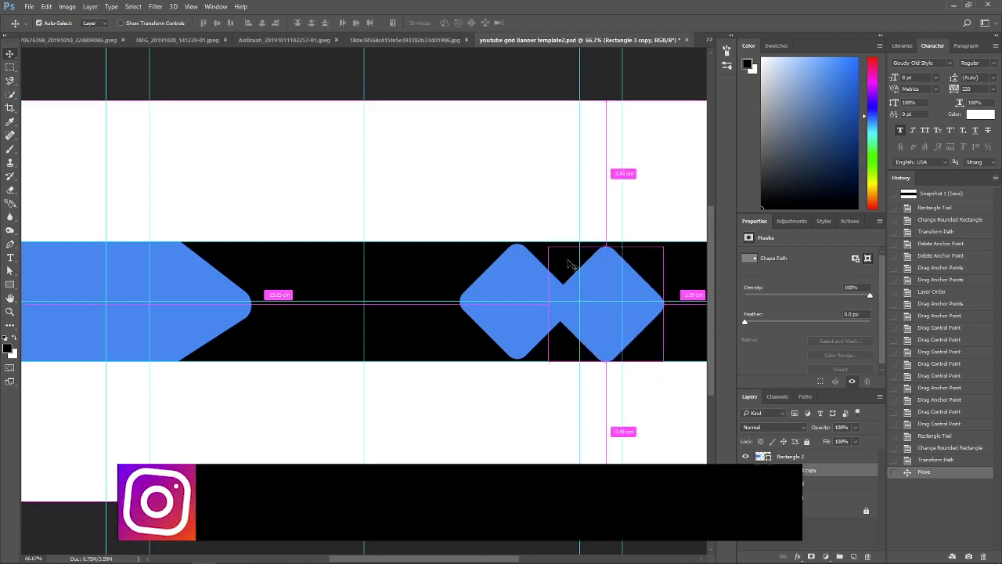
Scale the diamond copy to about 135%, nudge it up, and commit the transform
{"action": "key", "text": "ctrl+t"}
{"action": "left_click_drag", "start_coordinate": [663, 360], "coordinate": [686, 406]}
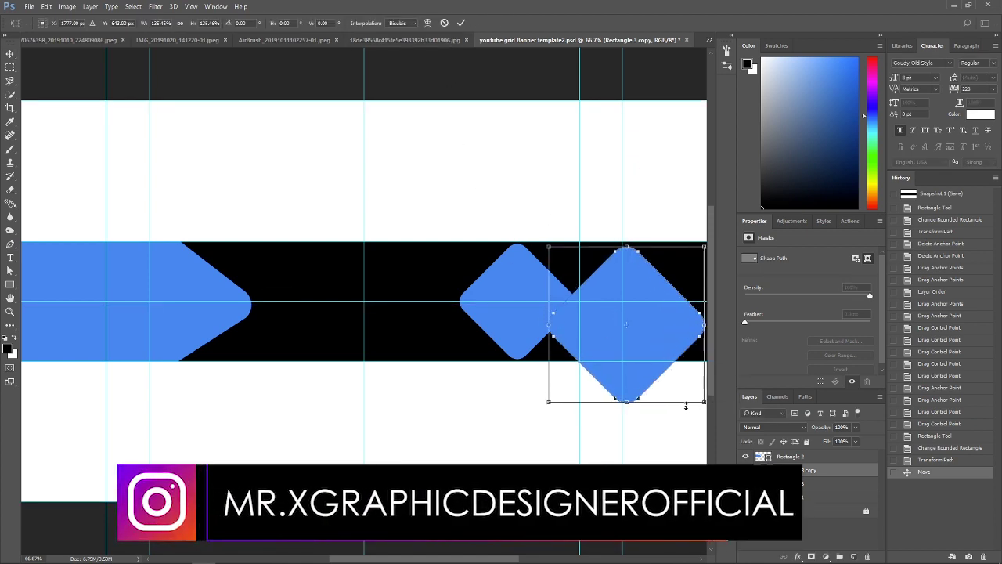
{"action": "left_click_drag", "start_coordinate": [633, 348], "coordinate": [629, 325]}
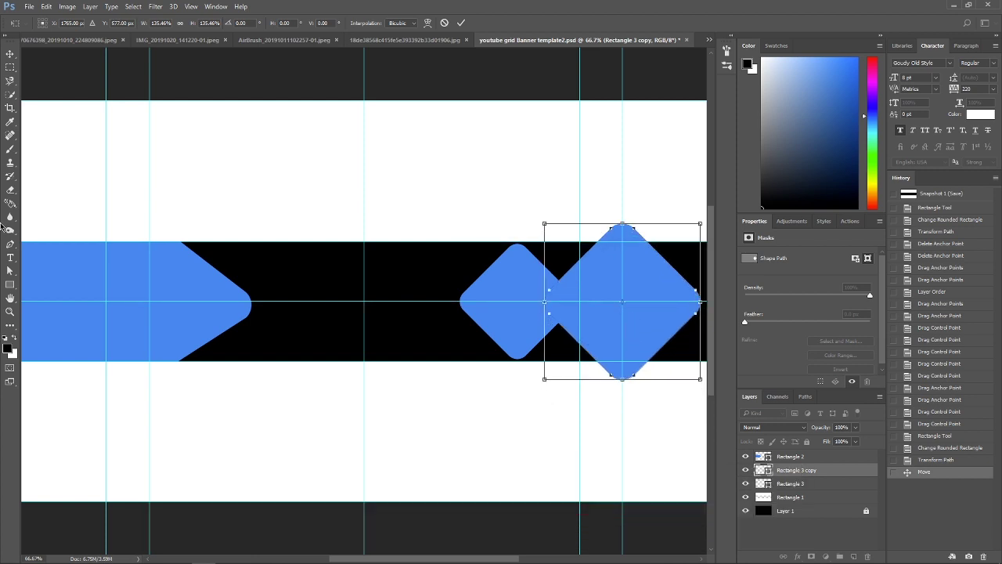
{"action": "left_click", "coordinate": [11, 284]}
{"action": "key", "text": "Return"}
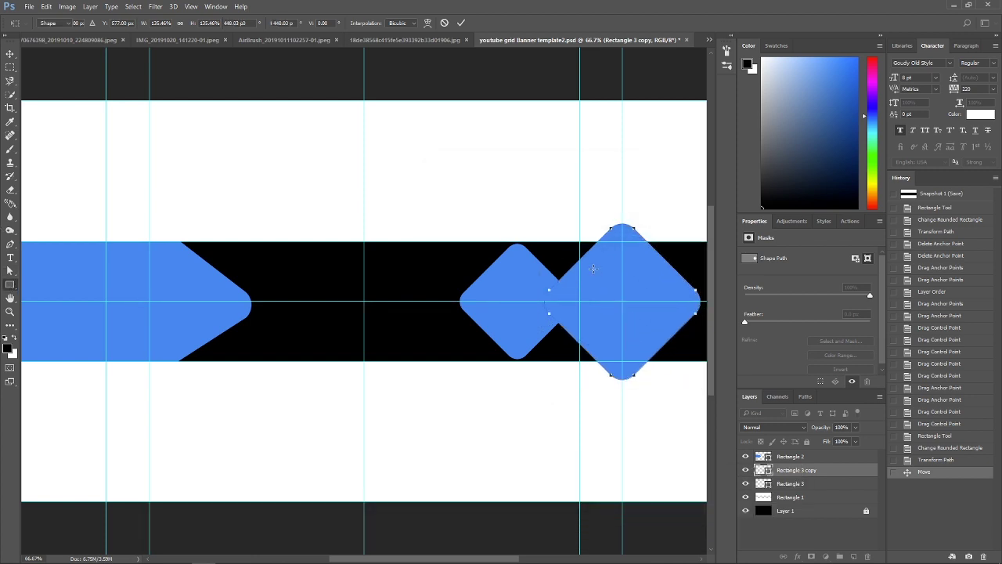
{"action": "left_click", "coordinate": [593, 268]}
{"action": "left_click", "coordinate": [533, 215]}
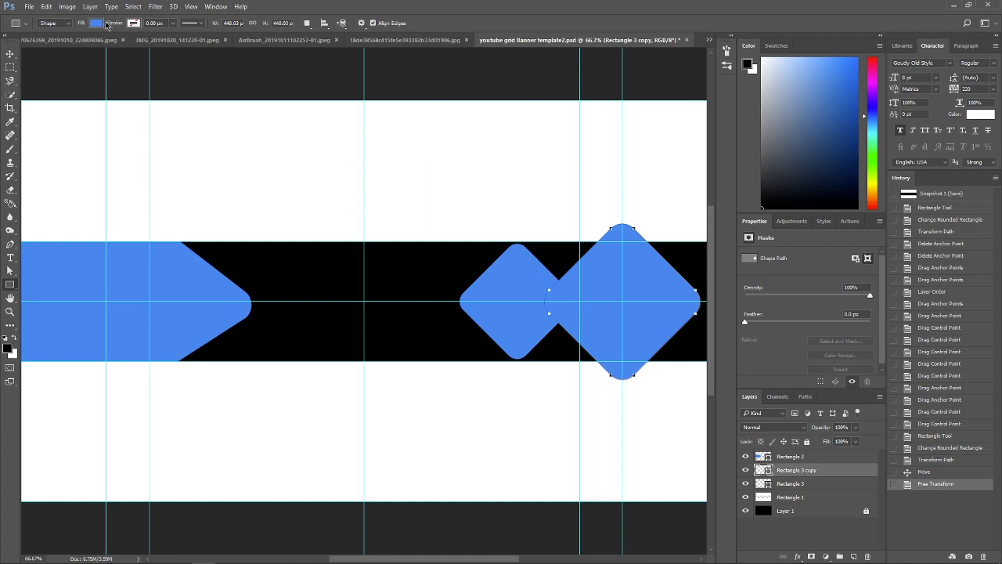
Give the large diamond no fill and a 5 px blue outline, undoing the stray rectangle
{"action": "left_click", "coordinate": [97, 24]}
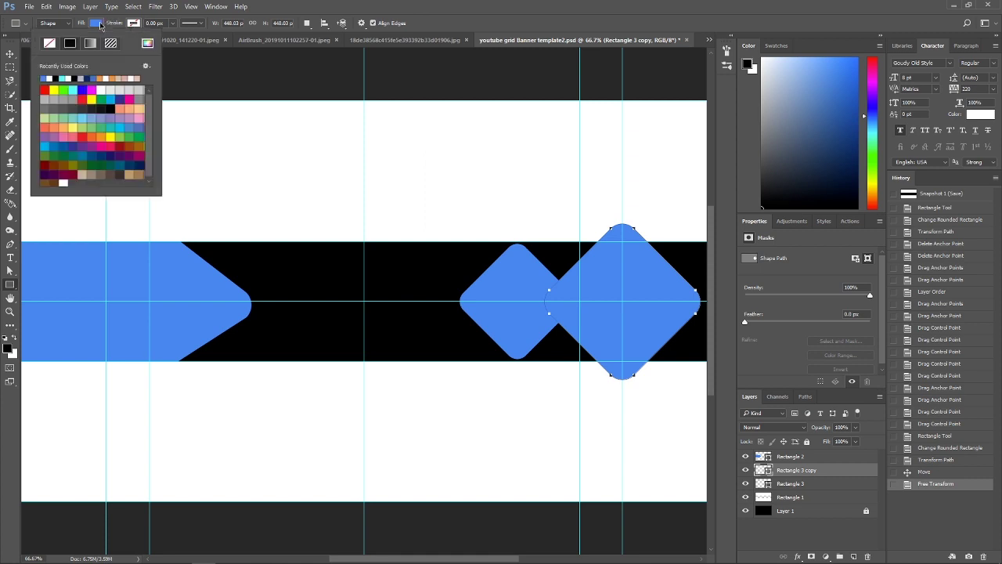
{"action": "left_click", "coordinate": [49, 43]}
{"action": "left_click", "coordinate": [134, 24]}
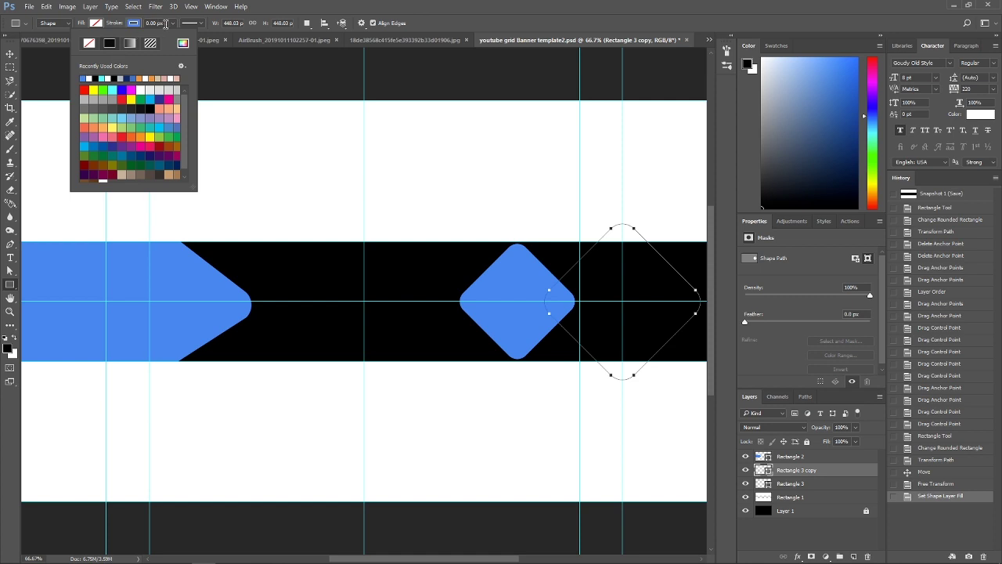
{"action": "left_click", "coordinate": [165, 24]}
{"action": "type", "text": "5"}
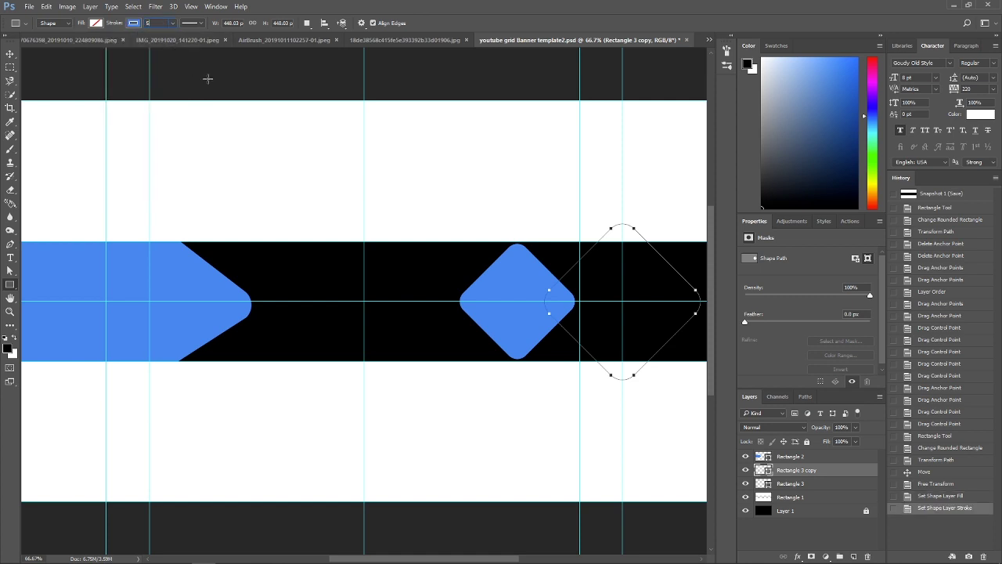
{"action": "left_click", "coordinate": [207, 79]}
{"action": "left_click", "coordinate": [466, 216]}
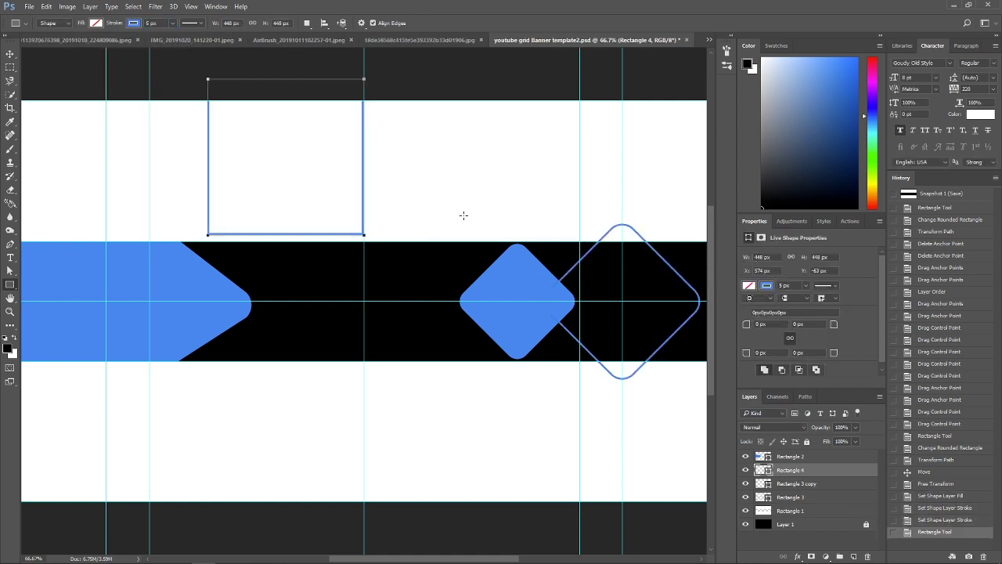
{"action": "key", "text": "ctrl+z"}
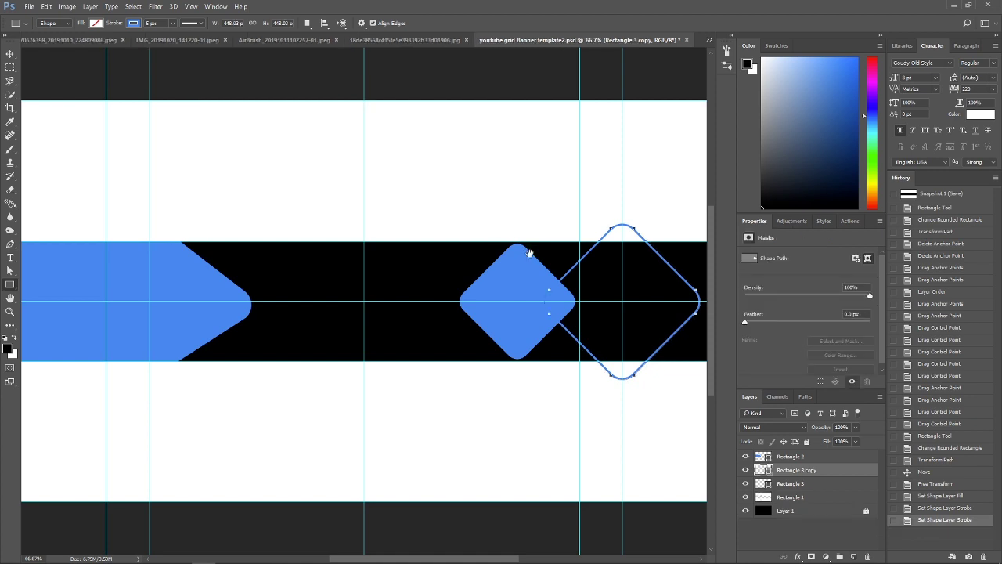
Shift the outlined diamond slightly left and place a copy of it further right
{"action": "left_click_drag", "start_coordinate": [530, 254], "coordinate": [269, 238]}
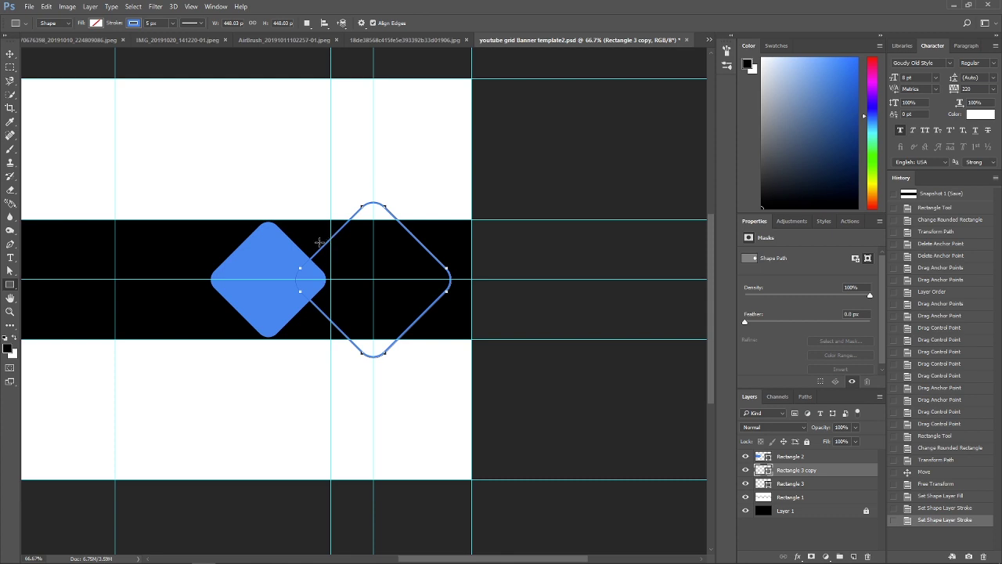
{"action": "left_click", "coordinate": [10, 53]}
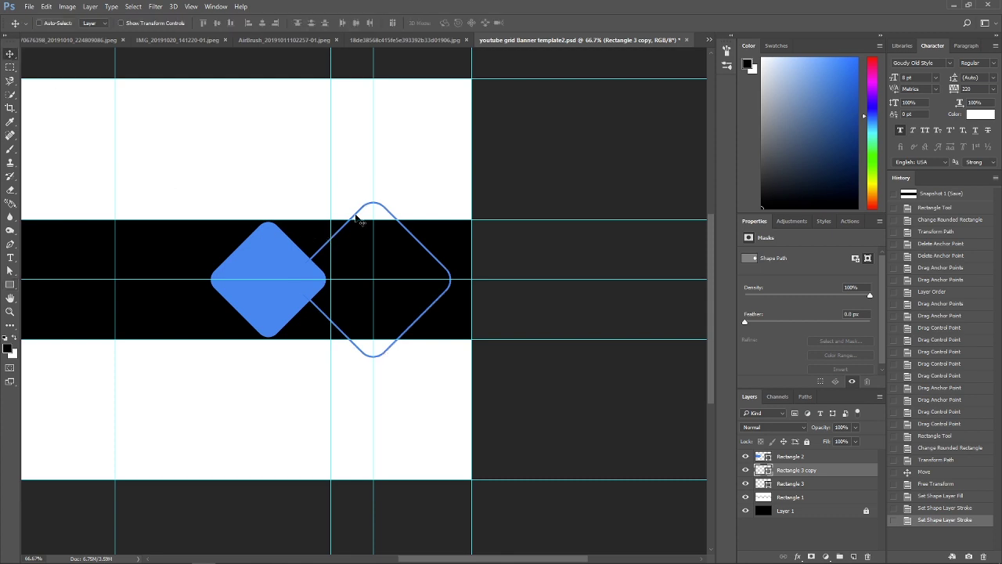
{"action": "left_click_drag", "start_coordinate": [357, 217], "coordinate": [337, 221]}
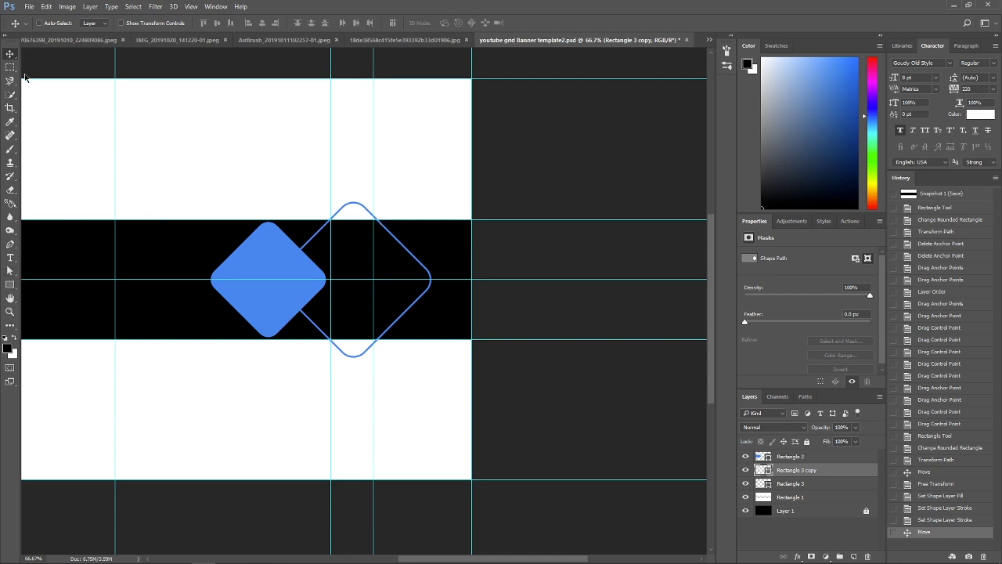
{"action": "left_click_drag", "start_coordinate": [403, 315], "coordinate": [557, 320]}
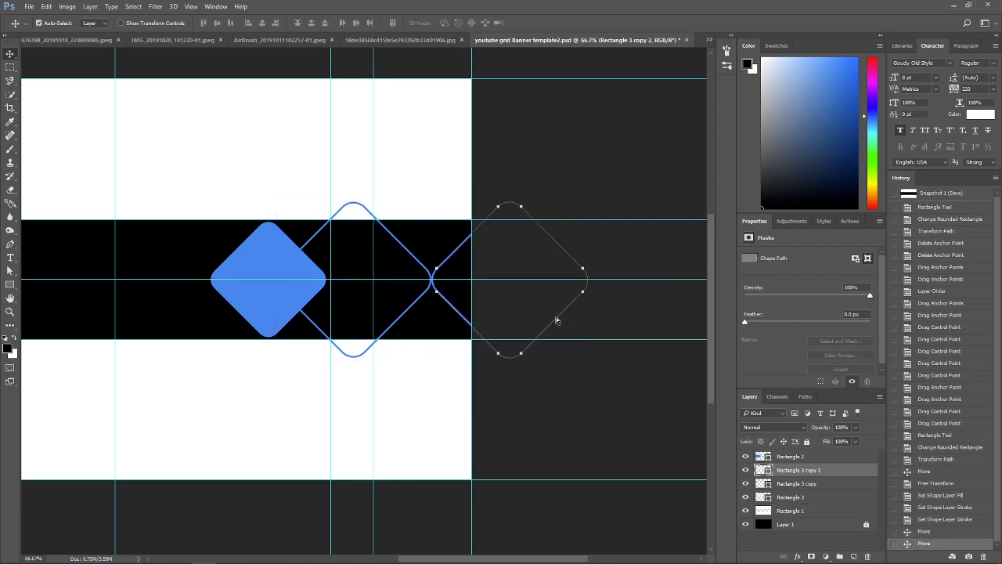
Shrink the outline copy to about 58%, align it at the band's right edge, then select Rectangle 3
{"action": "key", "text": "ctrl+t"}
{"action": "left_click_drag", "start_coordinate": [587, 357], "coordinate": [521, 291]}
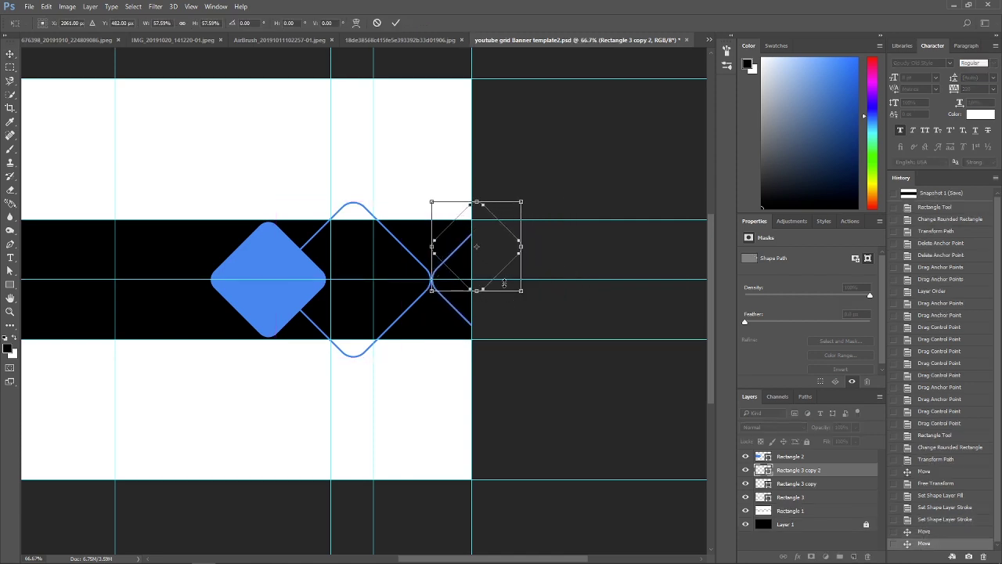
{"action": "left_click_drag", "start_coordinate": [485, 253], "coordinate": [489, 288]}
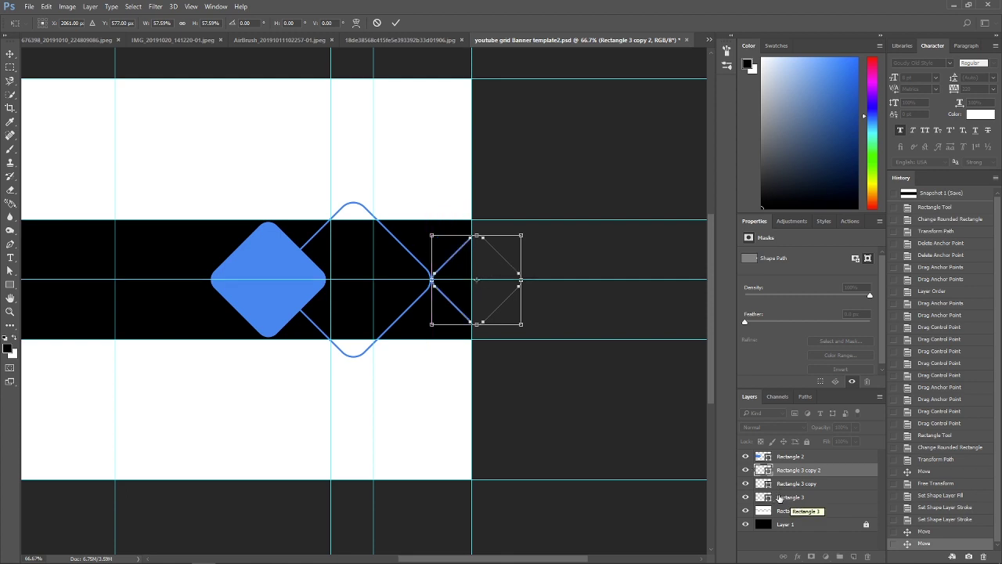
{"action": "left_click", "coordinate": [395, 23]}
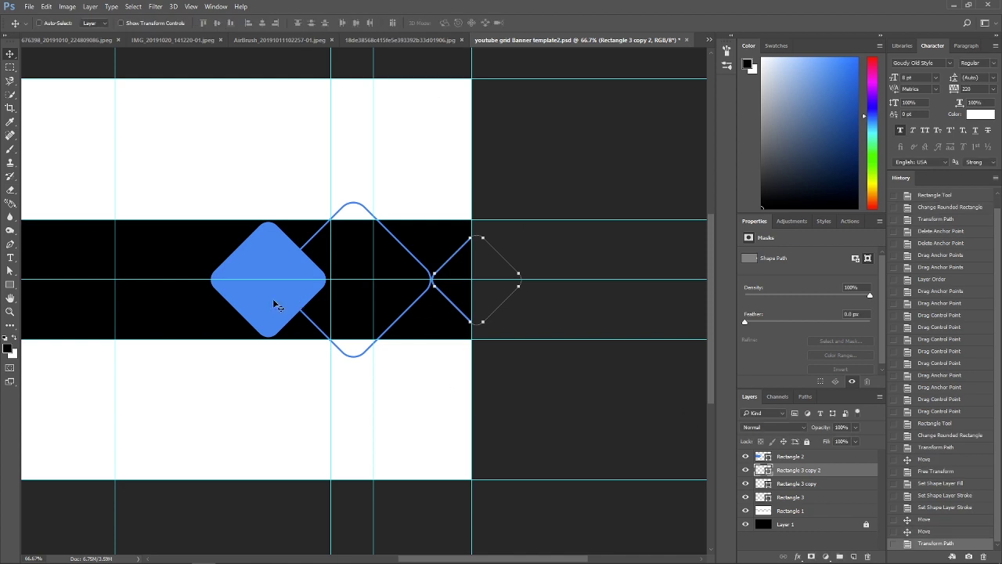
{"action": "left_click_drag", "start_coordinate": [270, 302], "coordinate": [305, 376]}
{"action": "left_click", "coordinate": [791, 498]}
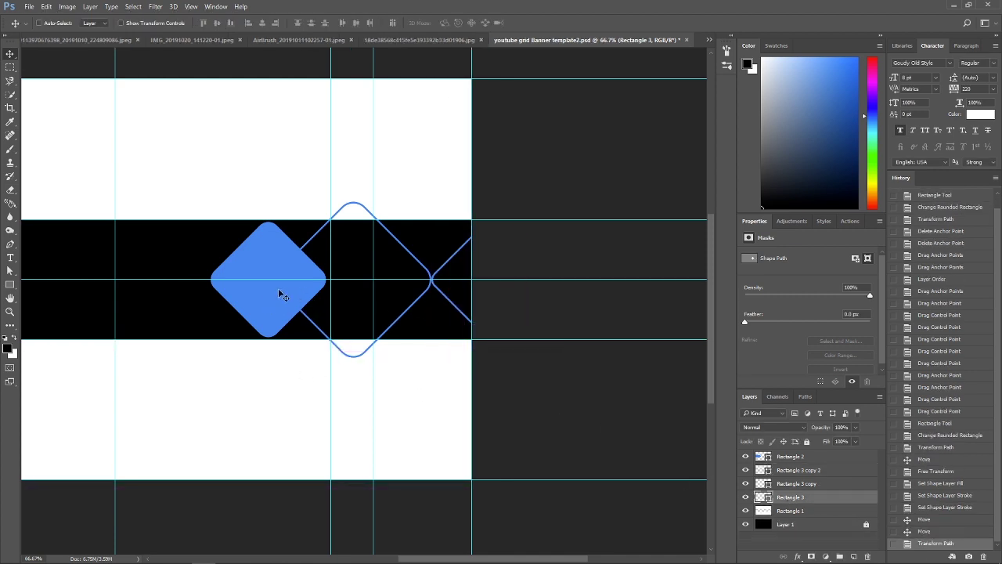
Add a diamond copy below shrunk to about 54%, plus another copy above the band
{"action": "left_click_drag", "start_coordinate": [269, 287], "coordinate": [302, 385]}
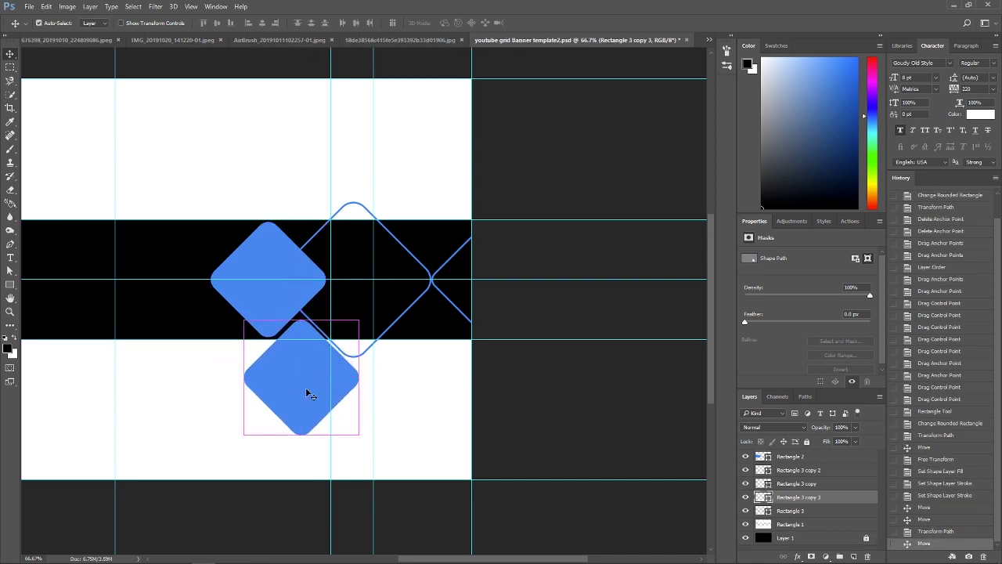
{"action": "key", "text": "ctrl+t"}
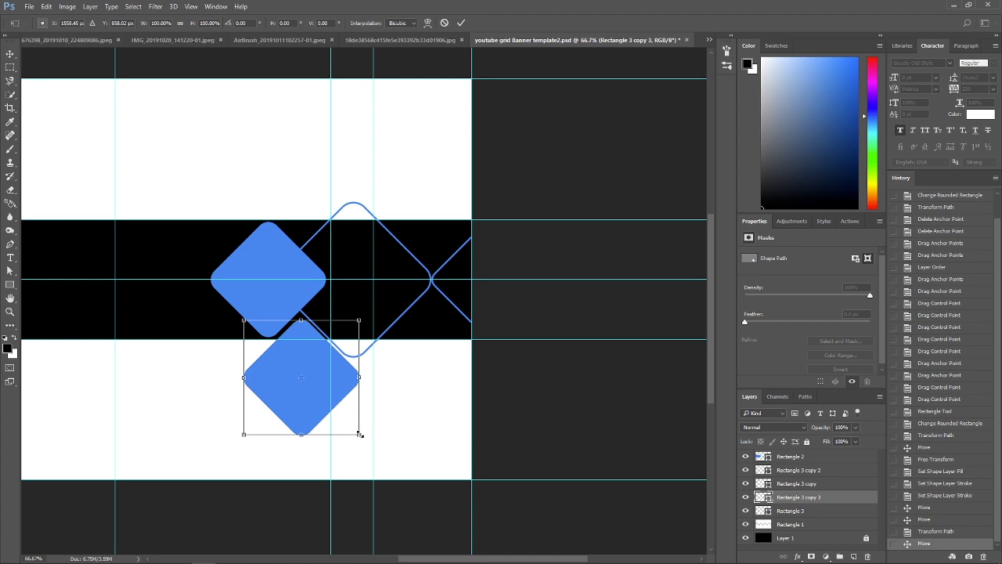
{"action": "mouse_move", "coordinate": [359, 434]}
{"action": "left_mouse_down"}
{"action": "mouse_move", "coordinate": [305, 381]}
{"action": "mouse_move", "coordinate": [310, 364]}
{"action": "left_mouse_up"}
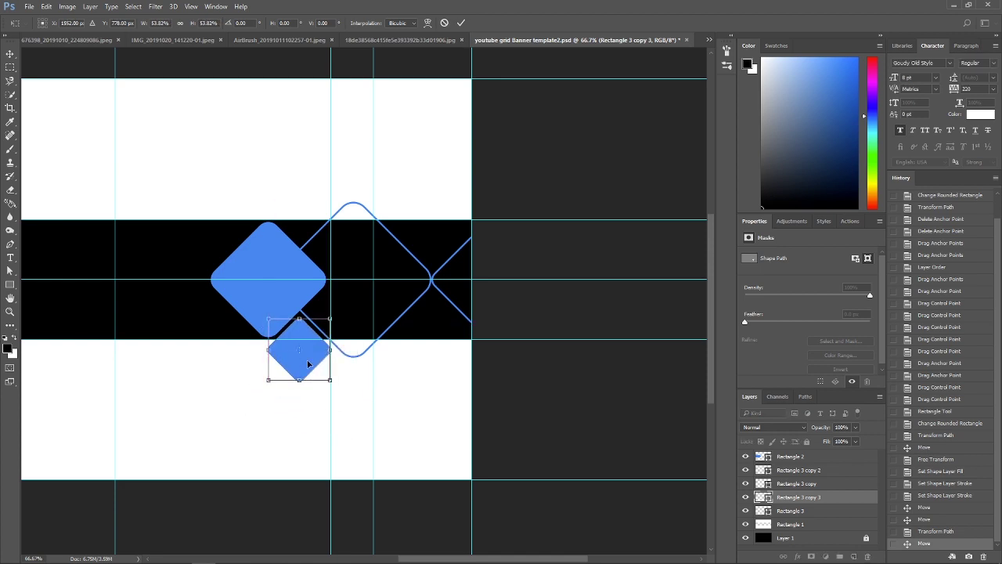
{"action": "left_click", "coordinate": [461, 22]}
{"action": "left_click_drag", "start_coordinate": [298, 350], "coordinate": [298, 210]}
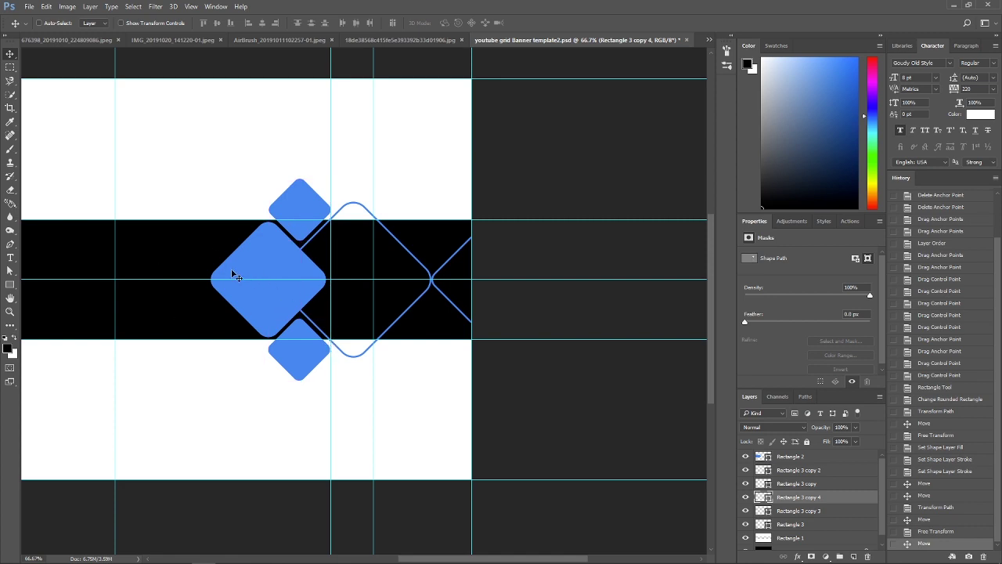
Place copies of the large solid diamond at the bar's right end and zoom out
{"action": "left_click", "coordinate": [802, 529]}
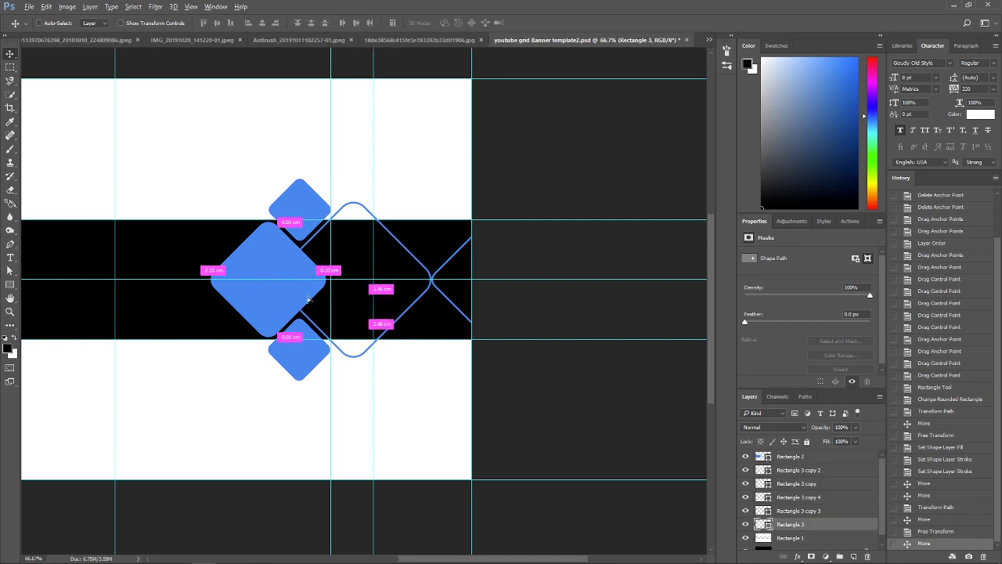
{"action": "mouse_move", "coordinate": [255, 279]}
{"action": "left_mouse_down"}
{"action": "mouse_move", "coordinate": [419, 361]}
{"action": "mouse_move", "coordinate": [423, 201]}
{"action": "left_mouse_up"}
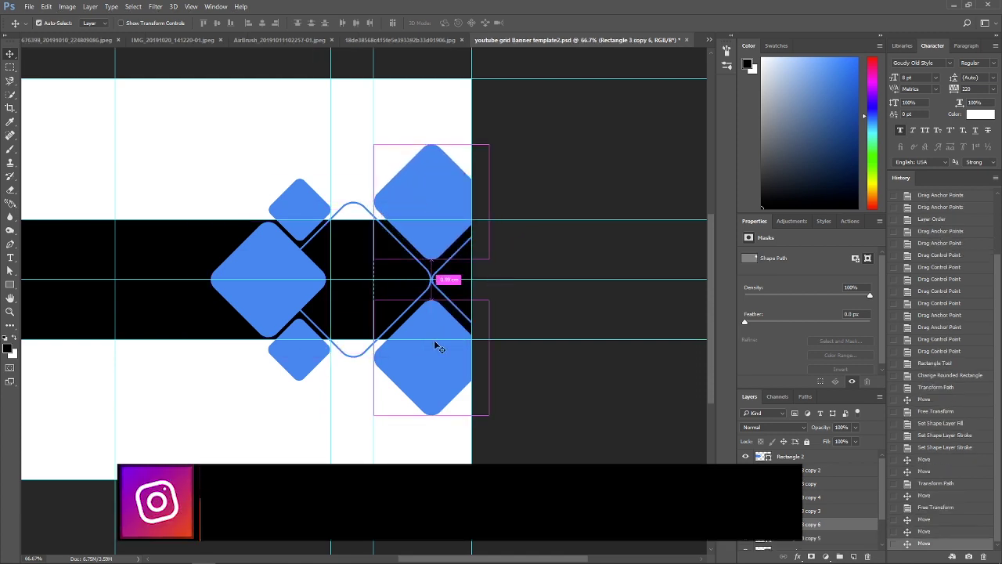
{"action": "key", "text": "ctrl+minus"}
{"action": "scroll", "coordinate": [824, 479], "scroll_direction": "down", "scroll_amount": 2}
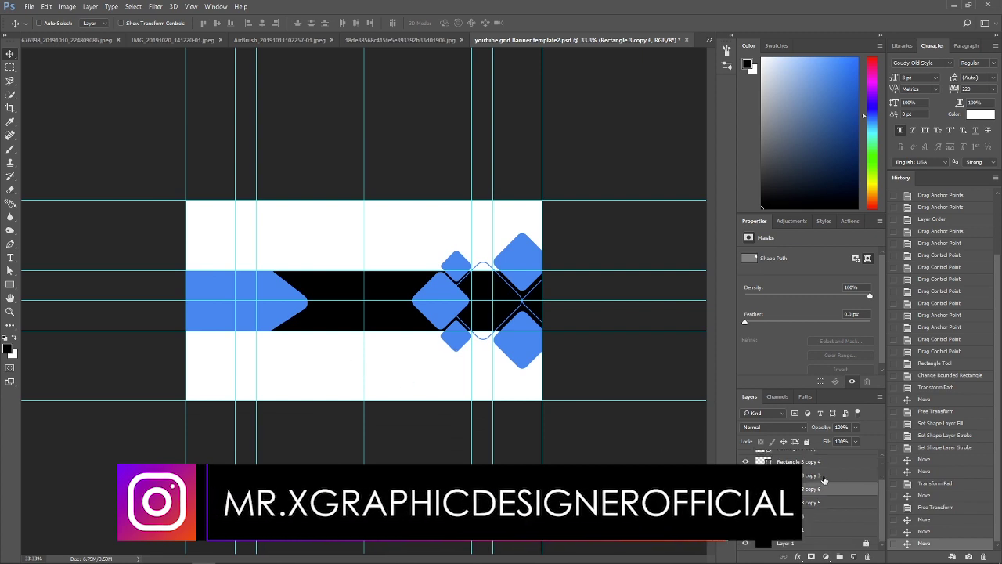
{"action": "scroll", "coordinate": [809, 512], "scroll_direction": "up", "scroll_amount": 3}
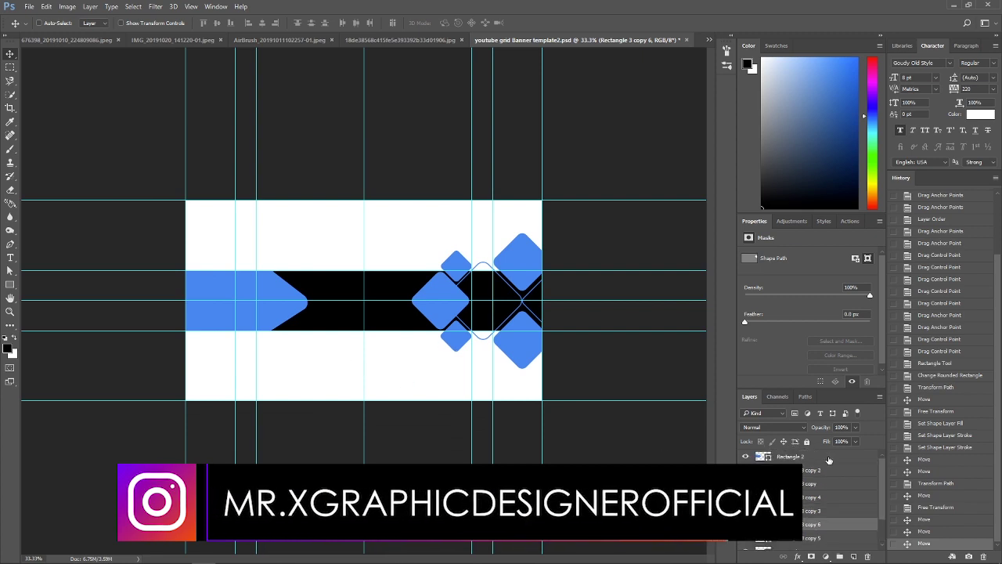
Apply a reversed blue-to-magenta Gradient Overlay at -30° to the Rectangle 2 arrow layer
{"action": "double_click", "coordinate": [829, 460]}
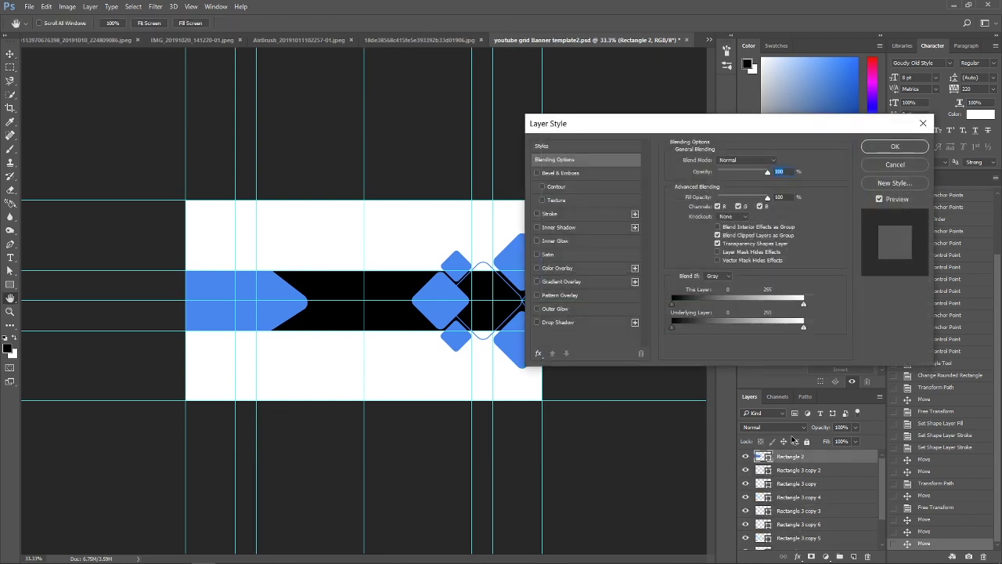
{"action": "left_click", "coordinate": [549, 283]}
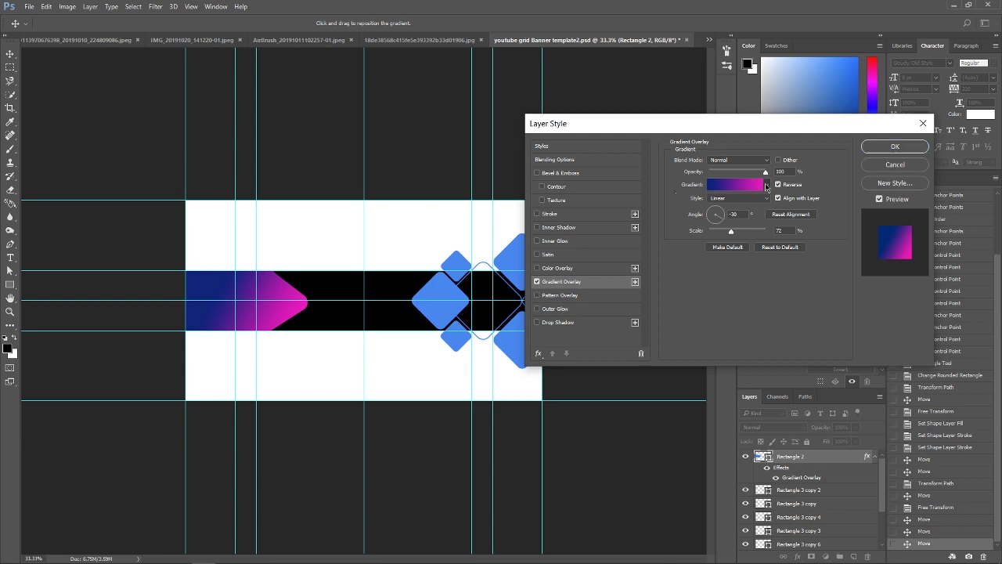
{"action": "left_click", "coordinate": [766, 184]}
{"action": "left_click", "coordinate": [766, 185]}
{"action": "left_click", "coordinate": [894, 148]}
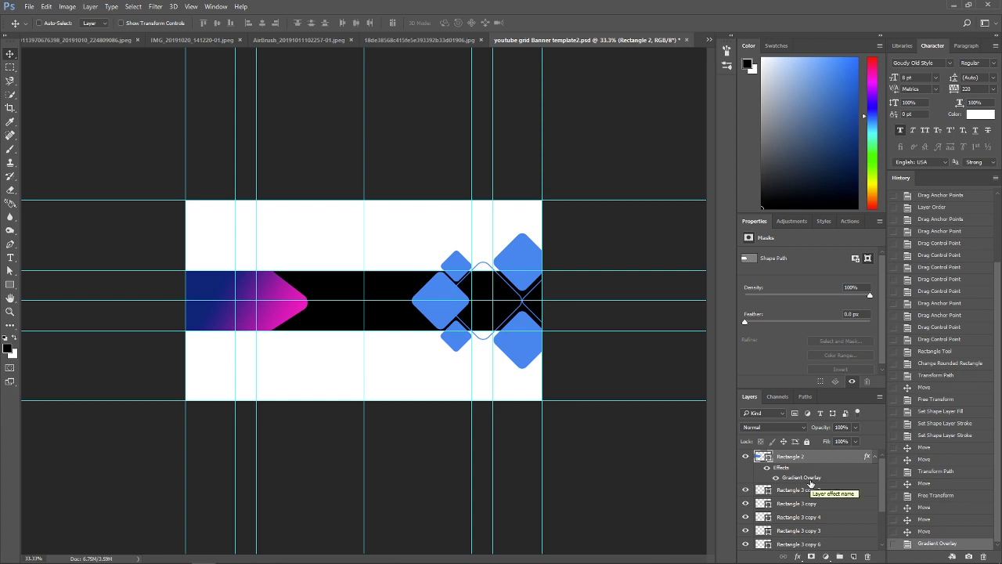
{"action": "left_click", "coordinate": [929, 532]}
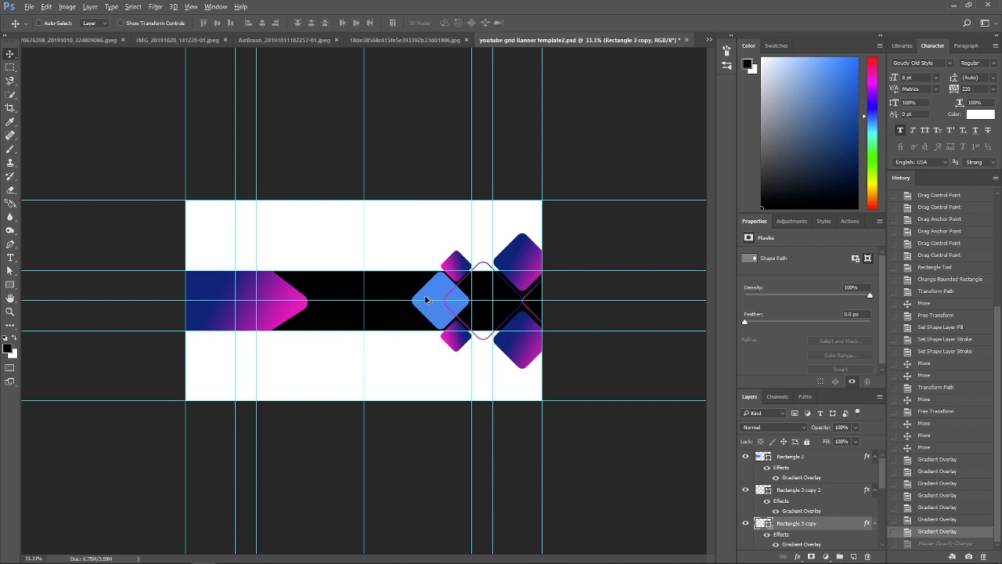
Select Rectangle 3 and Alt-drag a duplicate of the solid blue diamond slightly left
{"action": "scroll", "coordinate": [793, 501], "scroll_direction": "up", "scroll_amount": 3}
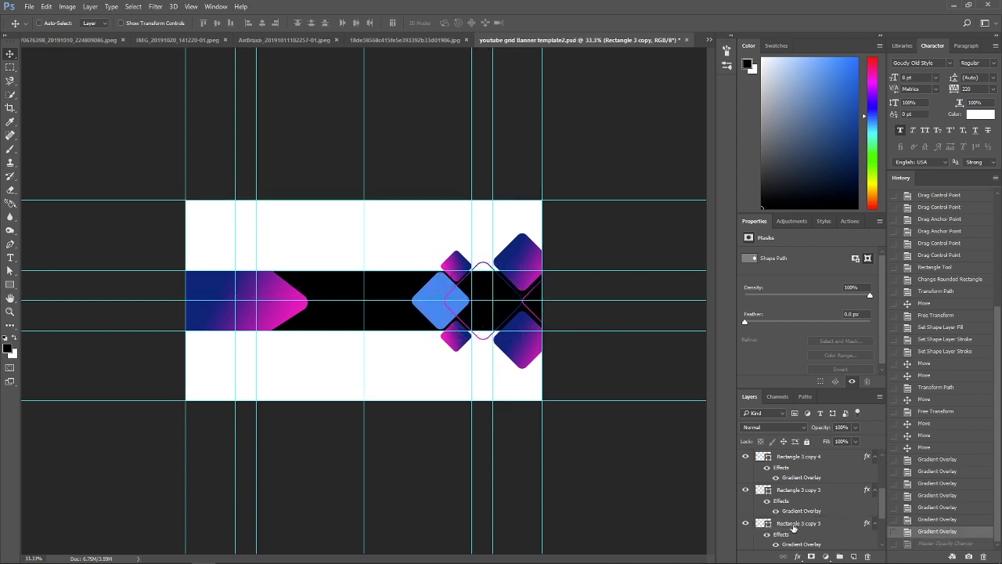
{"action": "scroll", "coordinate": [795, 508], "scroll_direction": "down", "scroll_amount": 3}
{"action": "left_click", "coordinate": [793, 517]}
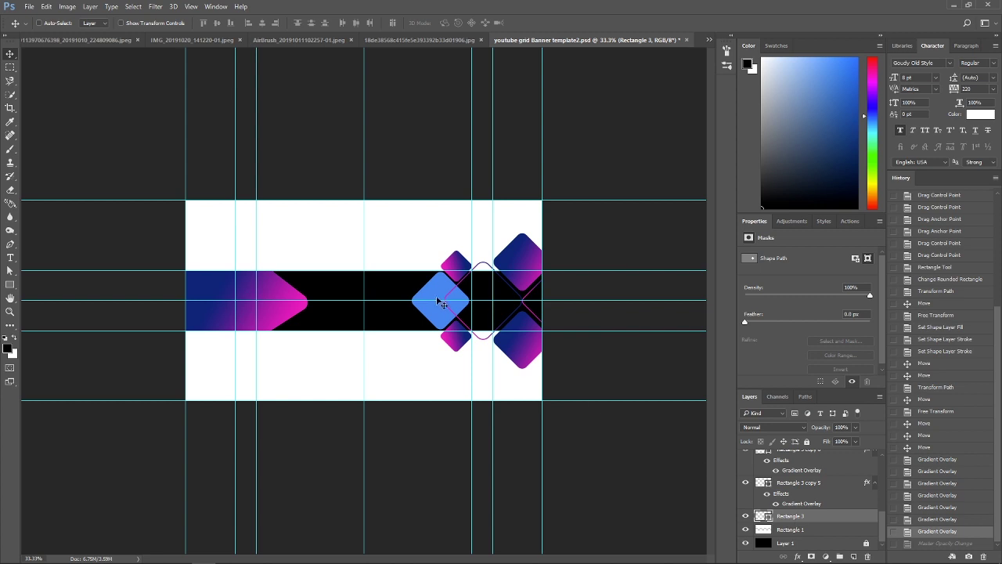
{"action": "left_click_drag", "start_coordinate": [424, 297], "coordinate": [411, 297]}
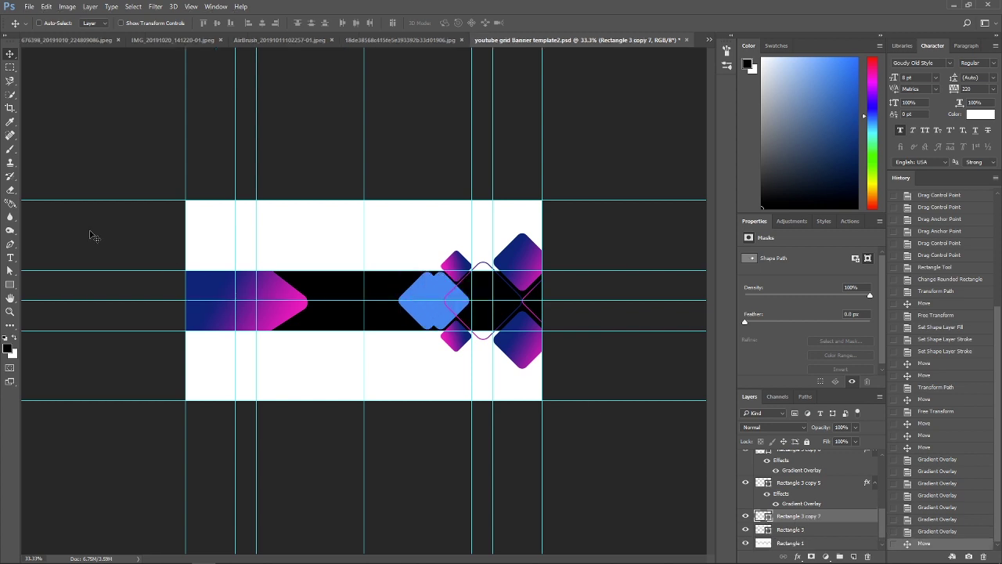
Set the duplicated diamond to no fill with a 5 px outline
{"action": "left_click", "coordinate": [9, 286]}
{"action": "left_click", "coordinate": [417, 298]}
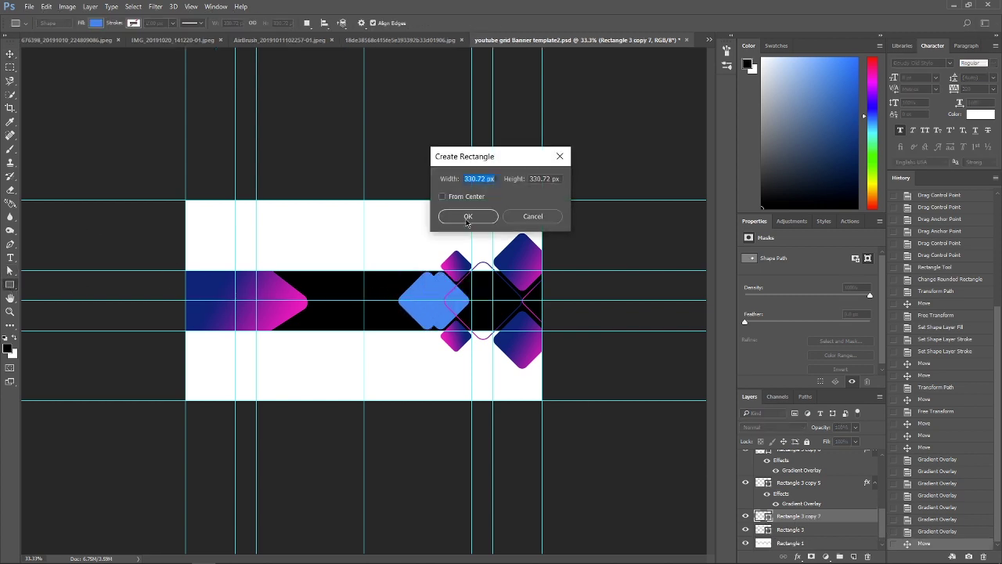
{"action": "left_click", "coordinate": [532, 215]}
{"action": "left_click", "coordinate": [96, 23]}
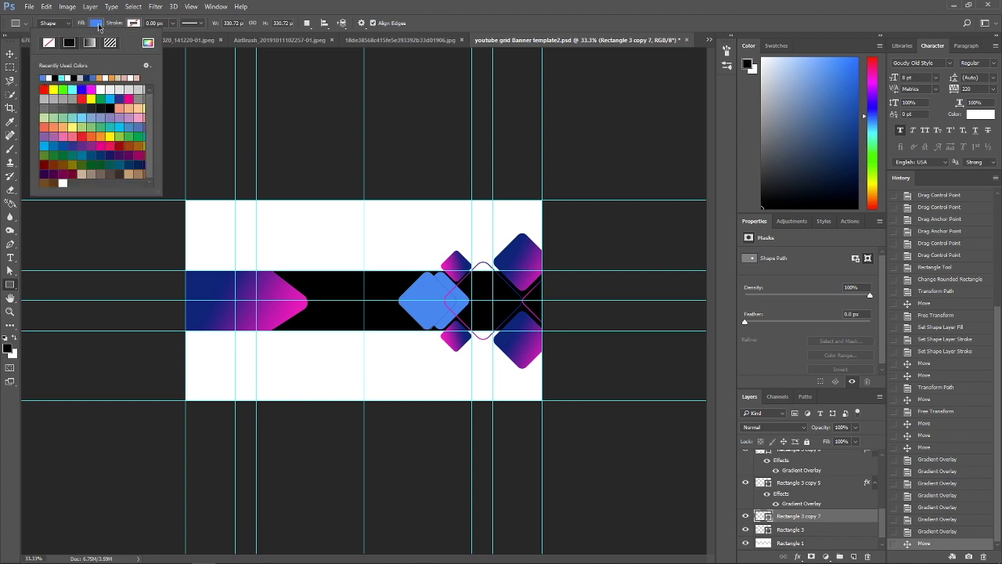
{"action": "left_click", "coordinate": [48, 42]}
{"action": "left_click", "coordinate": [133, 22]}
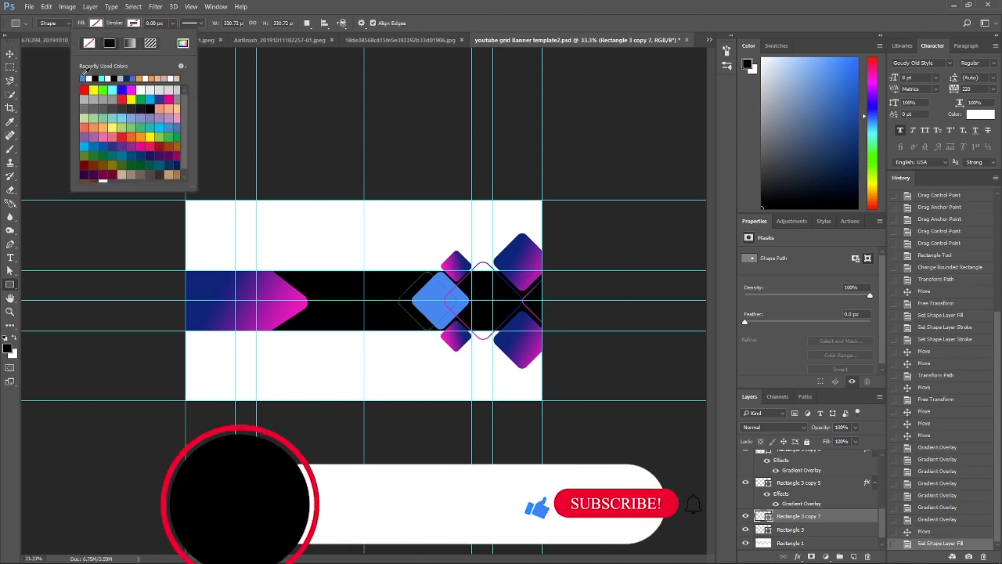
{"action": "left_click", "coordinate": [139, 25]}
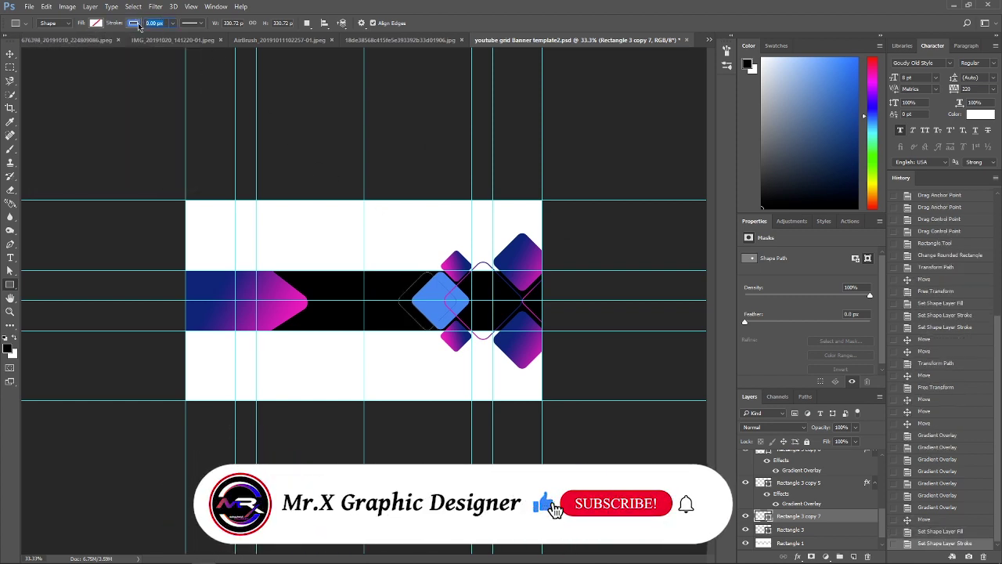
{"action": "left_click", "coordinate": [165, 53]}
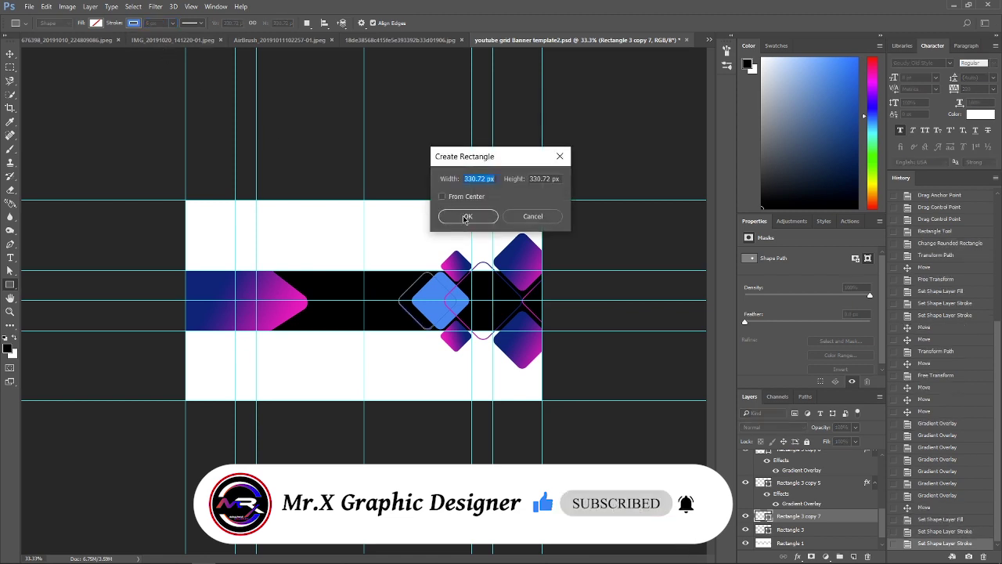
{"action": "left_click", "coordinate": [524, 220]}
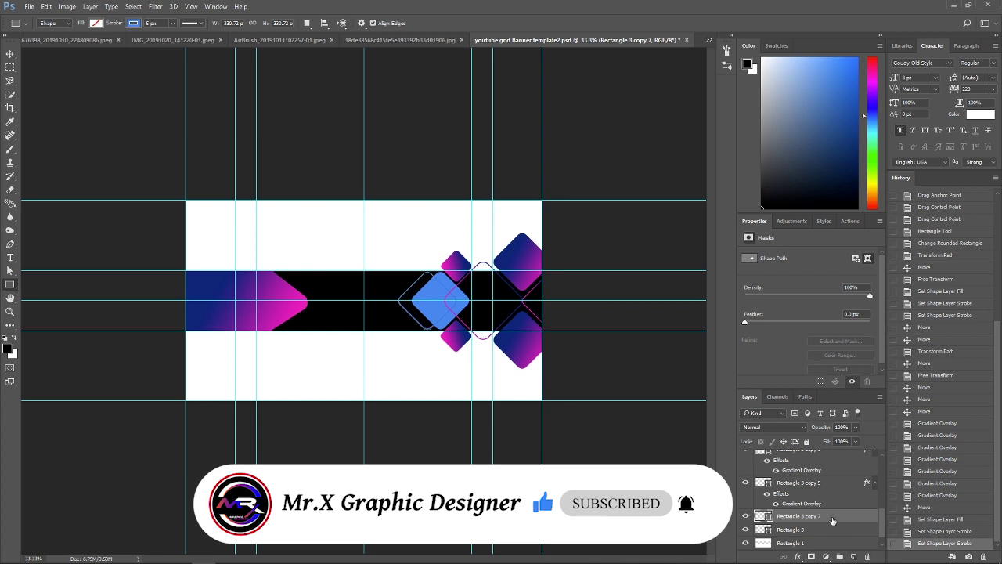
Add the gradient overlay to the outlined diamond's layer style
{"action": "double_click", "coordinate": [836, 520]}
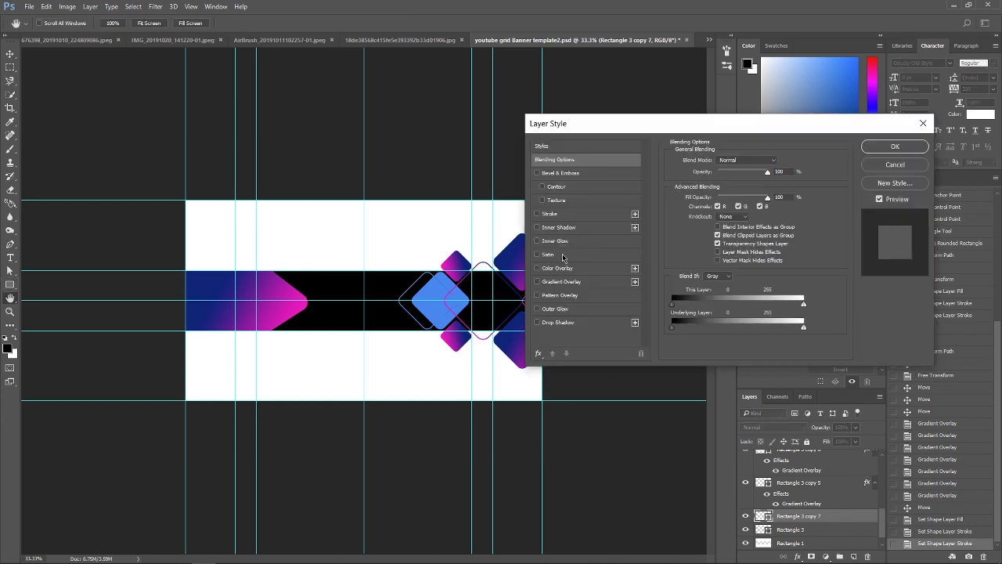
{"action": "left_click", "coordinate": [562, 281]}
{"action": "left_click", "coordinate": [895, 147]}
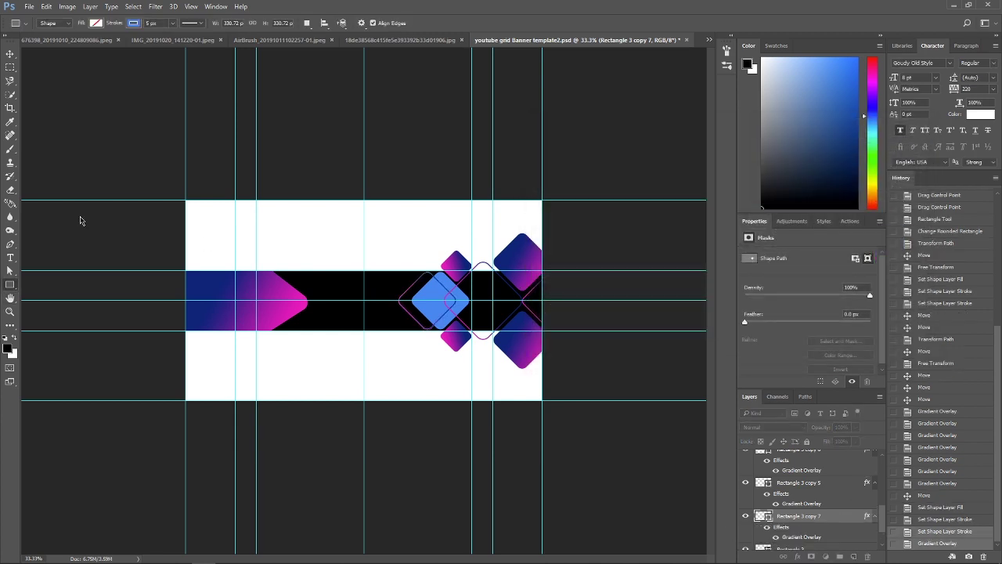
{"action": "key", "text": "v"}
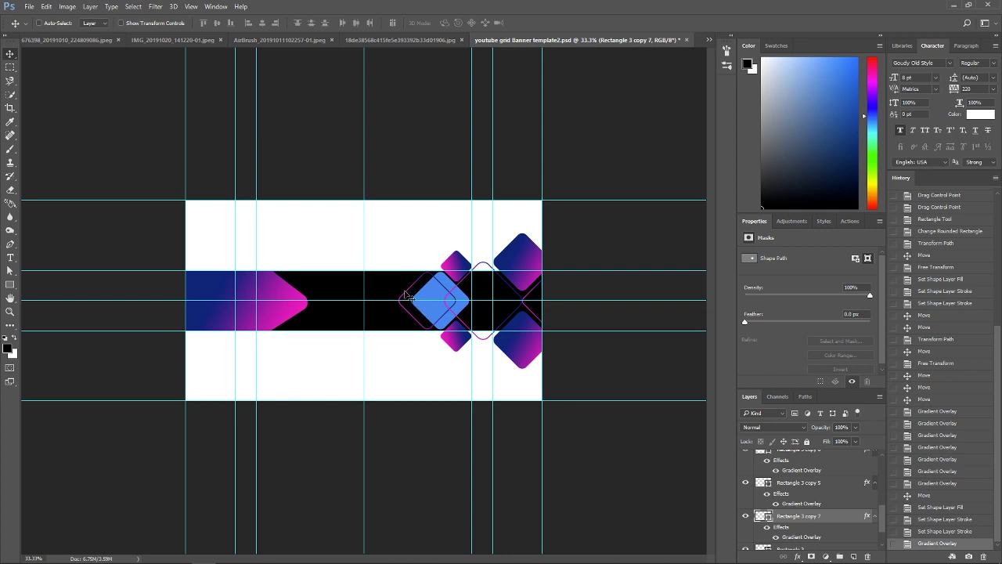
Line up the outlined diamond with the blue diamond on the banner
{"action": "left_click_drag", "start_coordinate": [407, 296], "coordinate": [422, 291]}
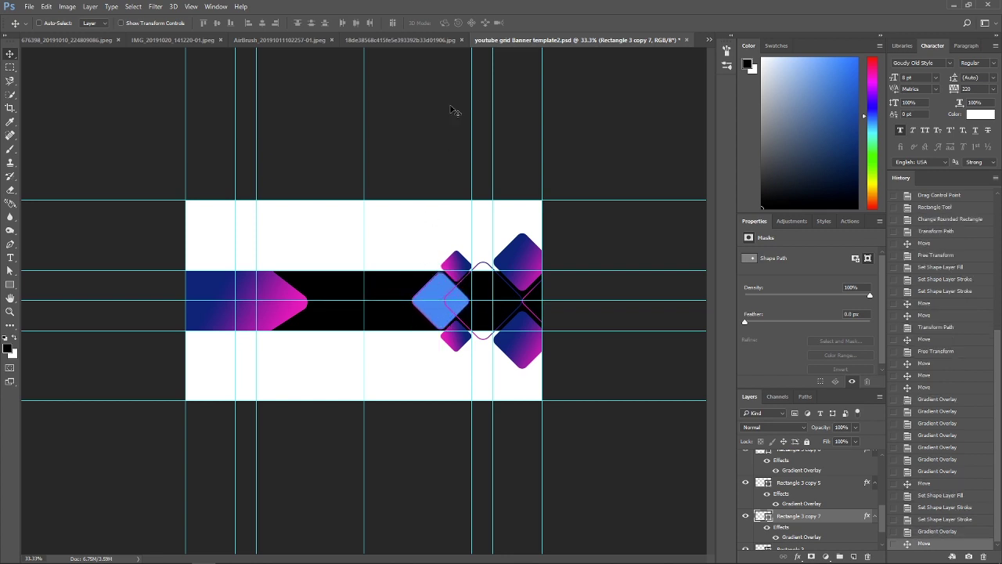
{"action": "left_click", "coordinate": [400, 43]}
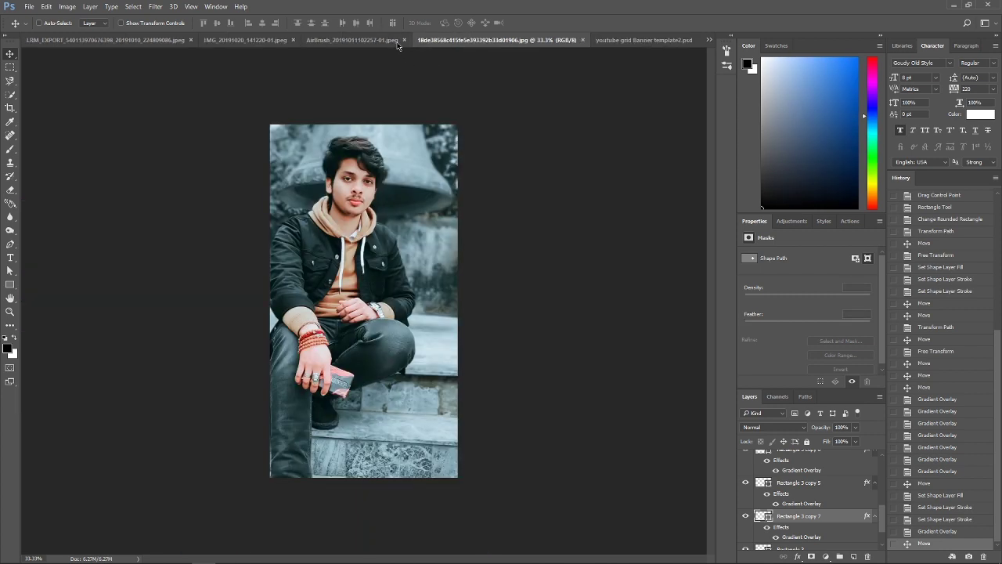
{"action": "left_click", "coordinate": [641, 43]}
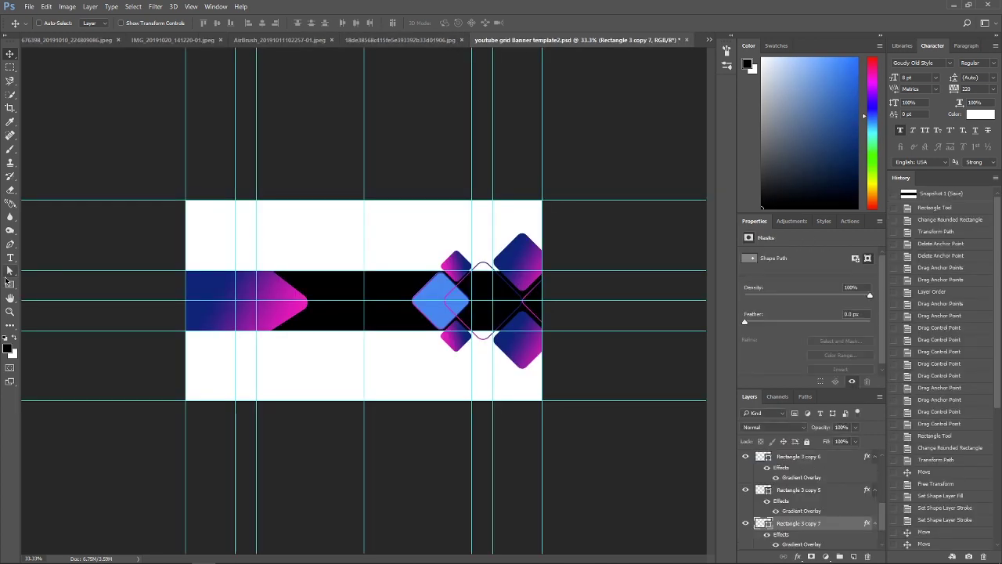
Draw a small blue-filled rectangle on the black band with 23 px rounded corners
{"action": "left_click", "coordinate": [10, 284]}
{"action": "key", "text": "ctrl+plus"}
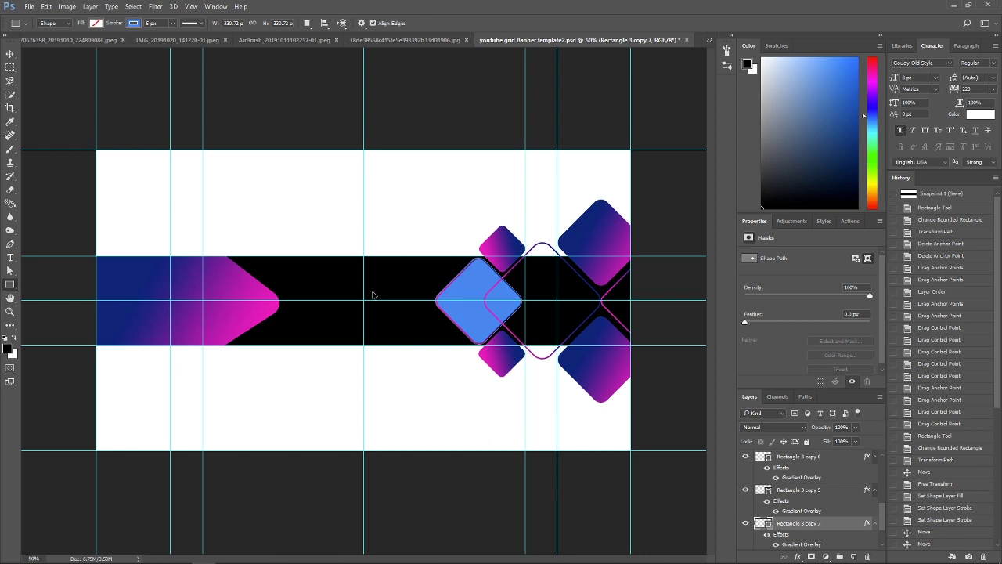
{"action": "key", "text": "ctrl+plus"}
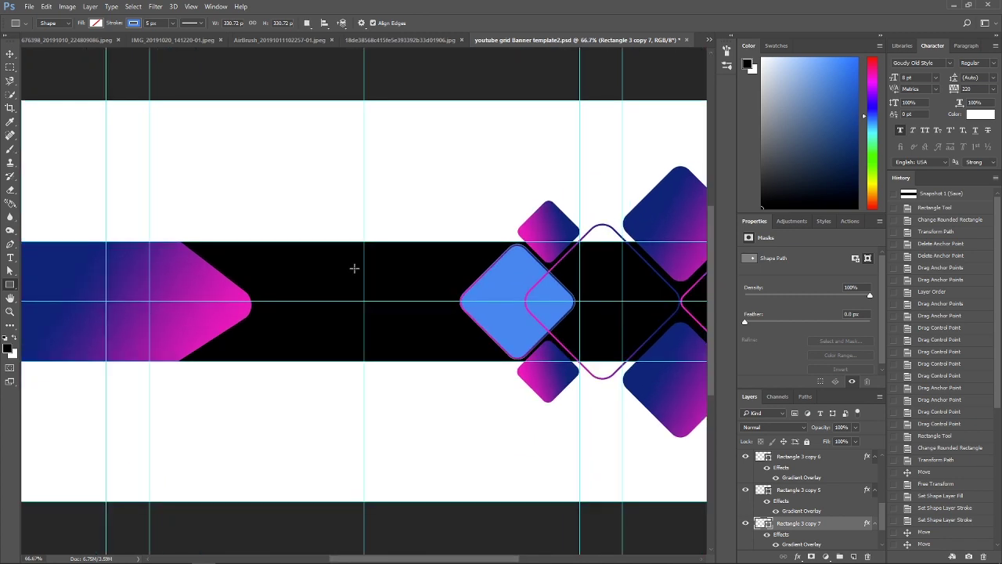
{"action": "left_click_drag", "start_coordinate": [355, 268], "coordinate": [401, 295]}
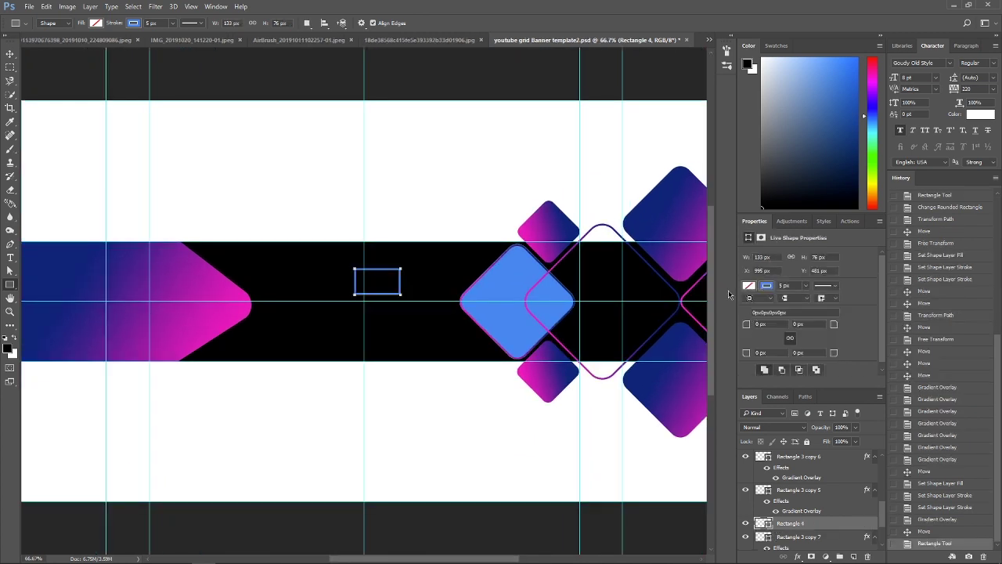
{"action": "left_click", "coordinate": [766, 287]}
{"action": "left_click", "coordinate": [760, 340]}
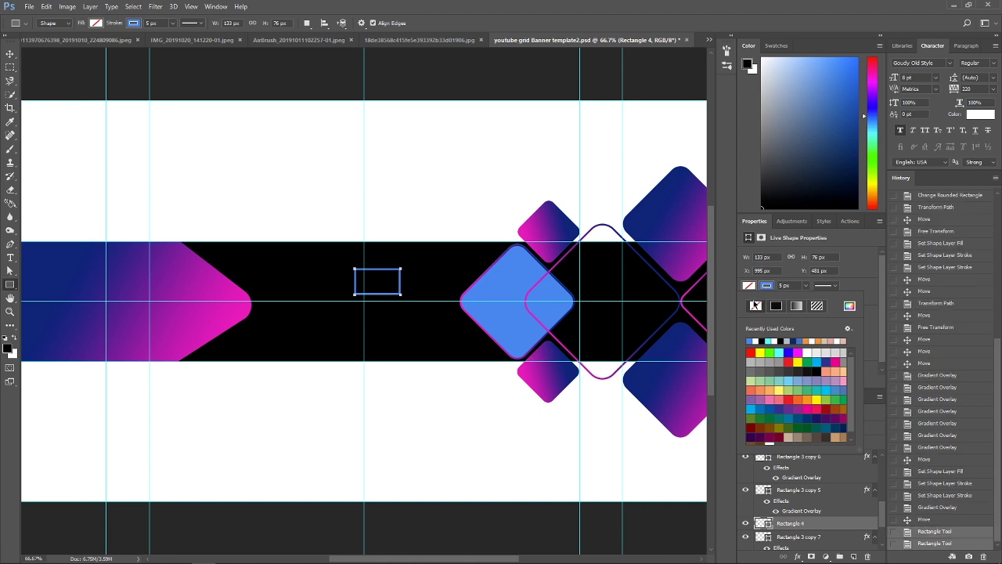
{"action": "left_click", "coordinate": [751, 341]}
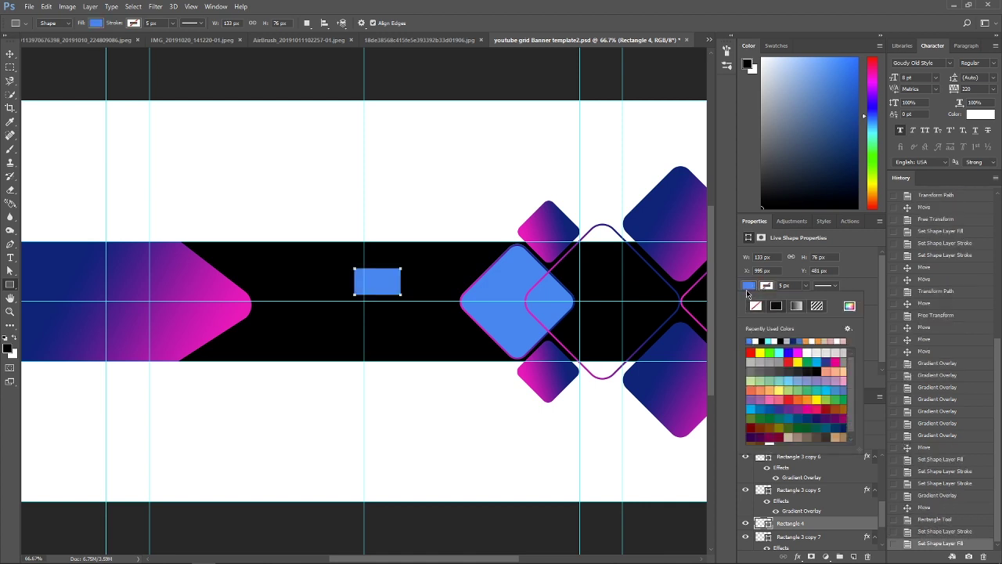
{"action": "left_click_drag", "start_coordinate": [746, 324], "coordinate": [764, 323]}
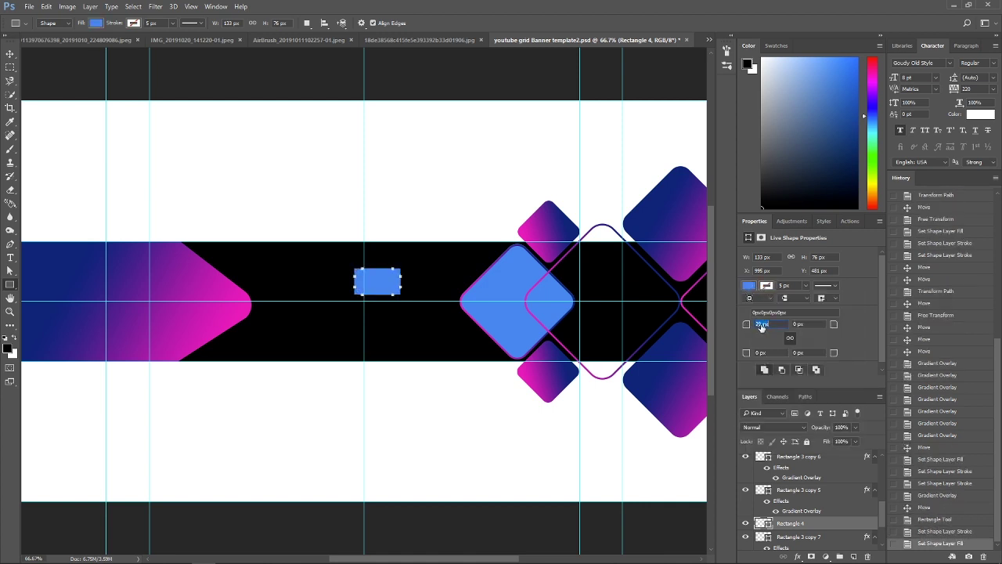
{"action": "type", "text": "23"}
Drag and nudge the rectangle's left and right anchor points to widen it to about 154 px
{"action": "left_click", "coordinate": [9, 271]}
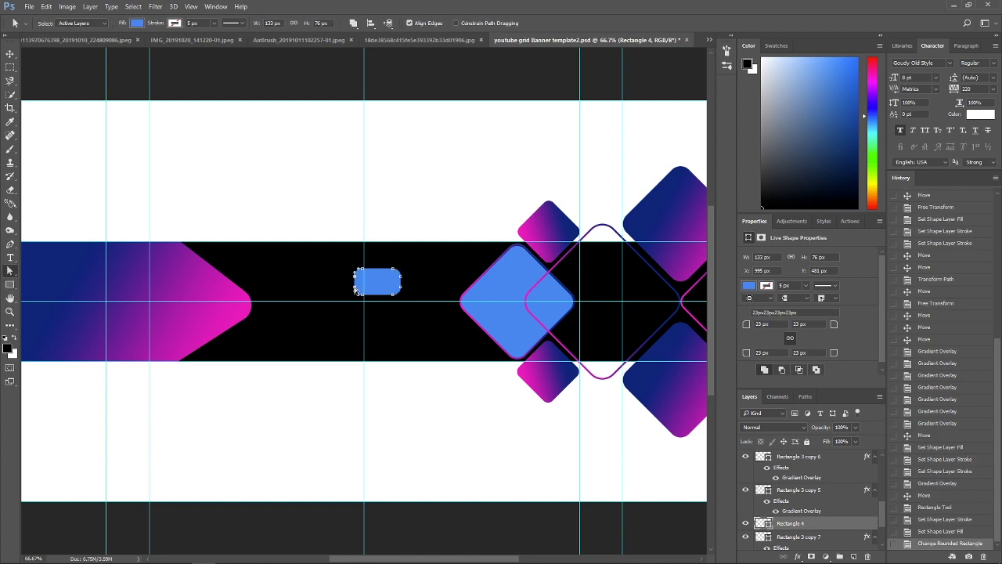
{"action": "left_click_drag", "start_coordinate": [356, 288], "coordinate": [352, 289]}
{"action": "key", "text": "Left"}
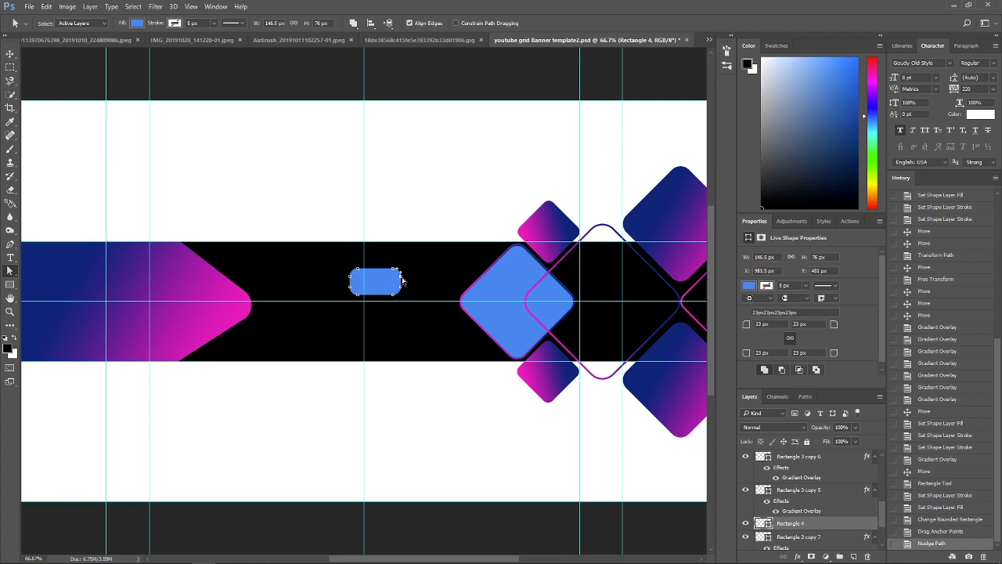
{"action": "left_click_drag", "start_coordinate": [401, 289], "coordinate": [402, 290]}
{"action": "key", "text": "Right"}
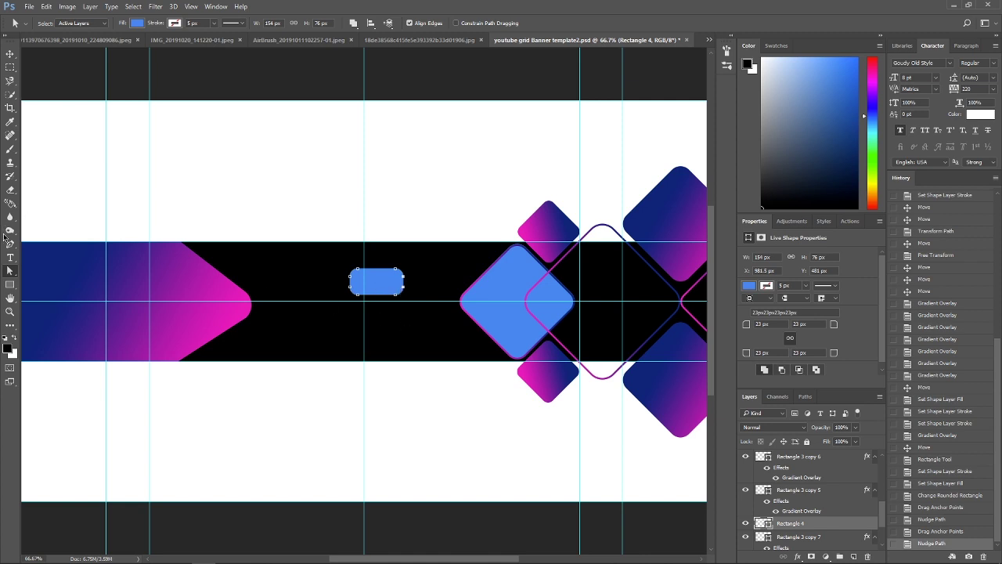
{"action": "left_click", "coordinate": [10, 257]}
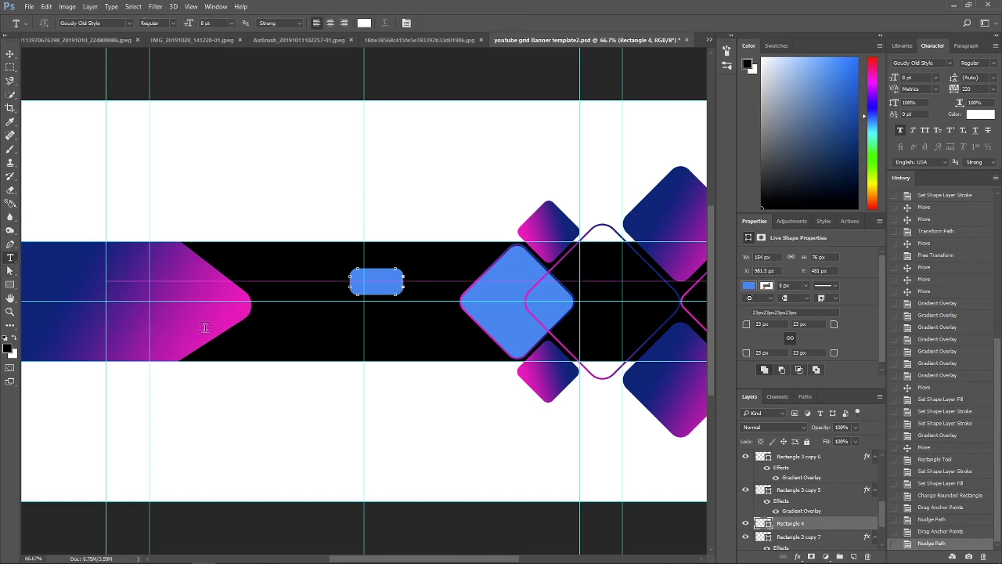
Type white 24 pt Goudy Old Style 'Mr.X' and move it so the X overlaps the blue rectangle
{"action": "left_click_drag", "start_coordinate": [105, 281], "coordinate": [204, 328]}
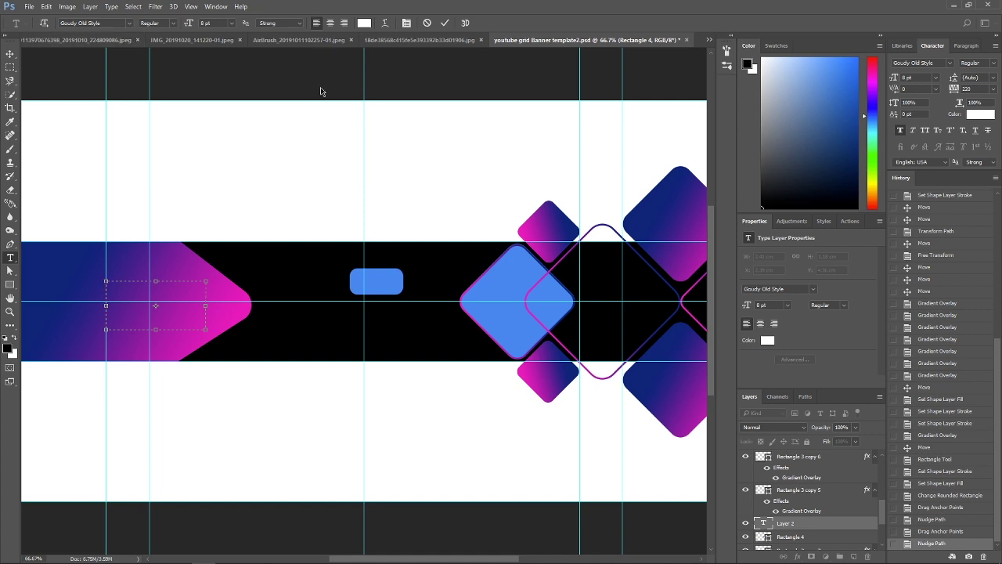
{"action": "left_click", "coordinate": [233, 23]}
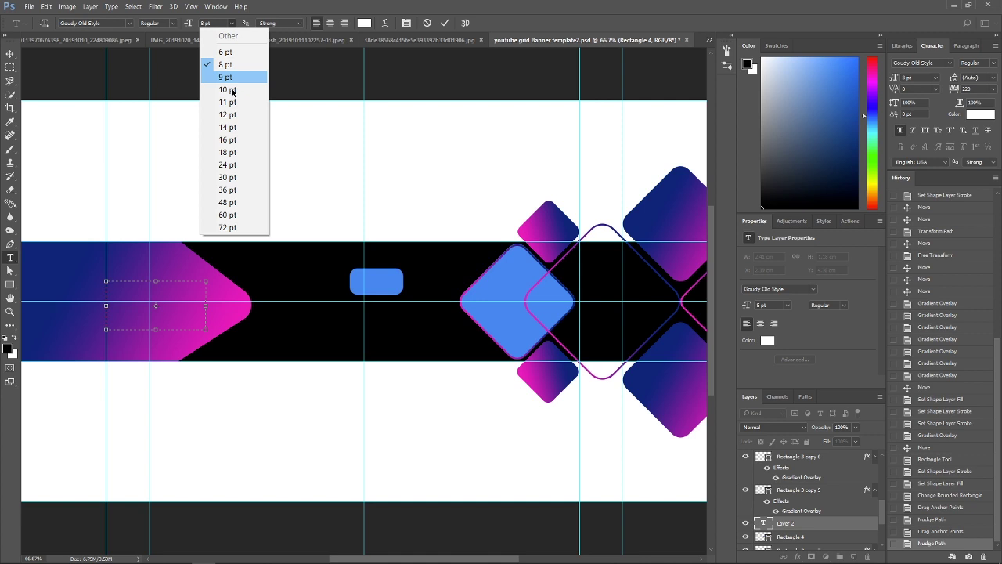
{"action": "left_click", "coordinate": [231, 155]}
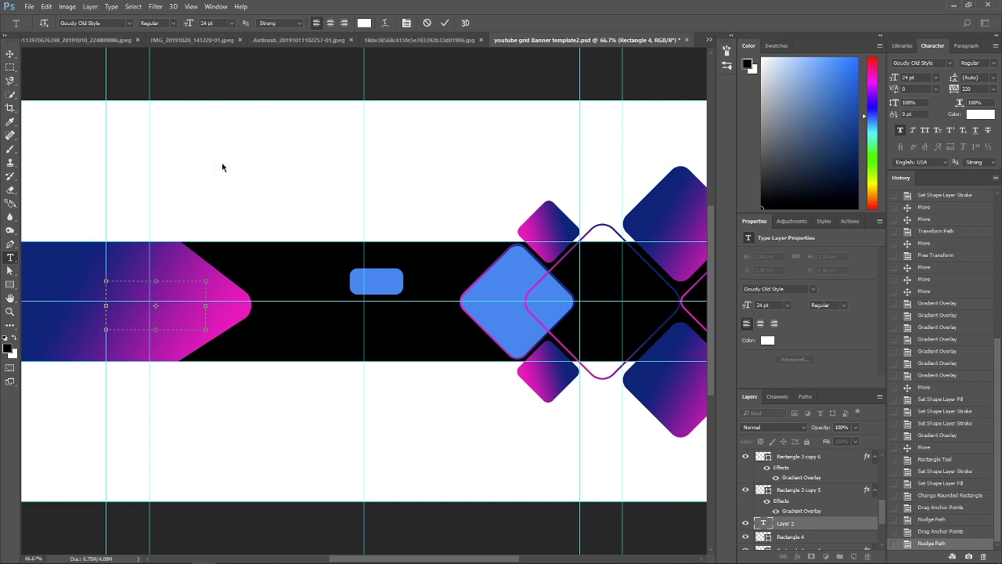
{"action": "left_click", "coordinate": [10, 53]}
{"action": "left_click_drag", "start_coordinate": [158, 292], "coordinate": [340, 278]}
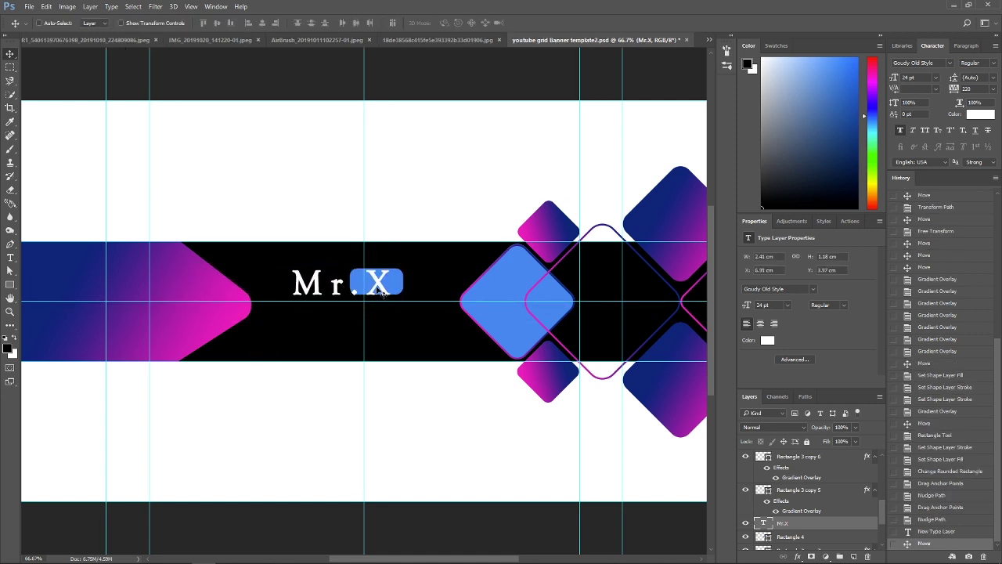
Move and resize the blue rectangle (Rectangle 4) to sit snugly behind the X
{"action": "left_click", "coordinate": [783, 535]}
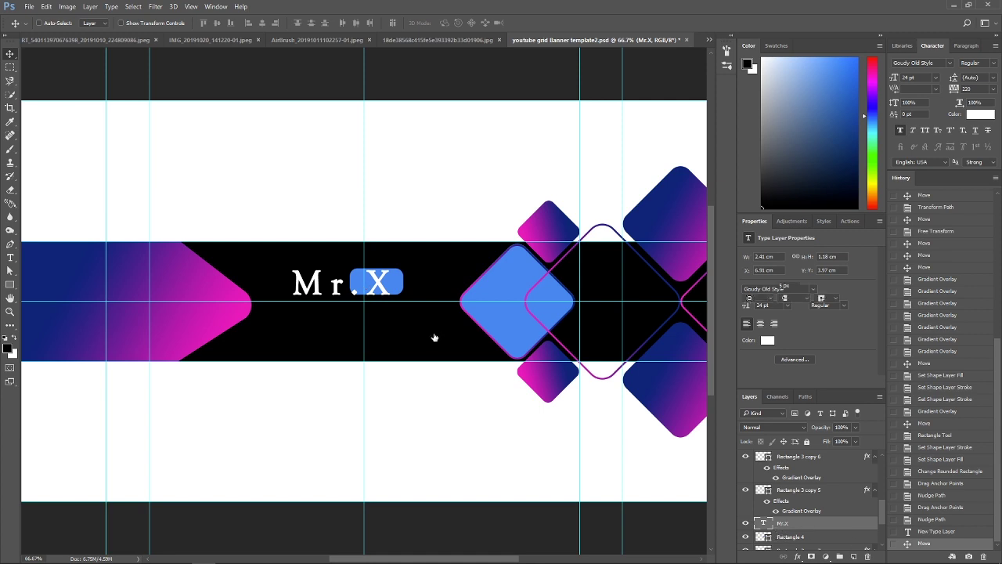
{"action": "left_click_drag", "start_coordinate": [390, 283], "coordinate": [398, 300]}
{"action": "key", "text": "ctrl+t"}
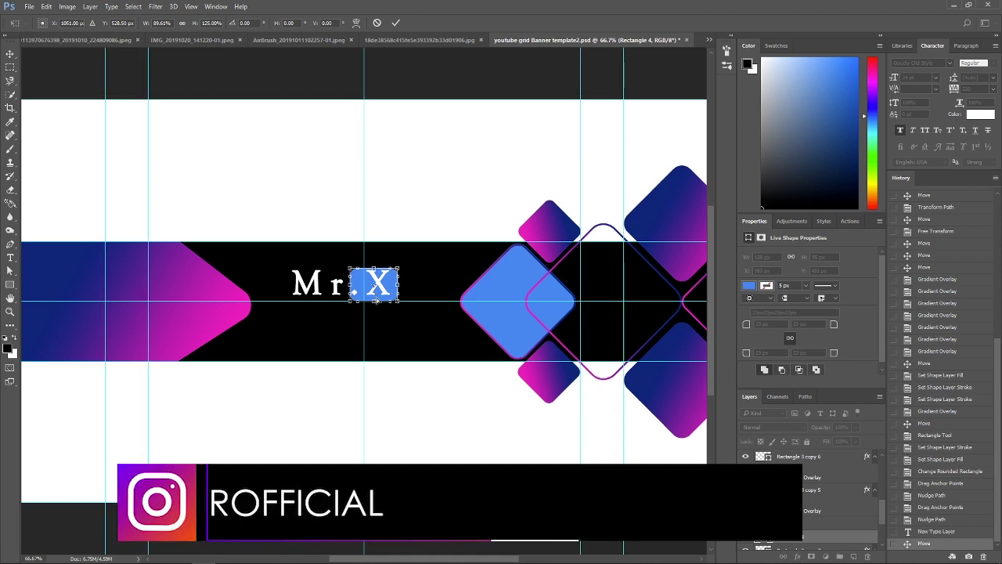
{"action": "key", "text": "ctrl+plus"}
{"action": "key", "text": "ctrl+plus"}
{"action": "left_click_drag", "start_coordinate": [393, 300], "coordinate": [393, 291]}
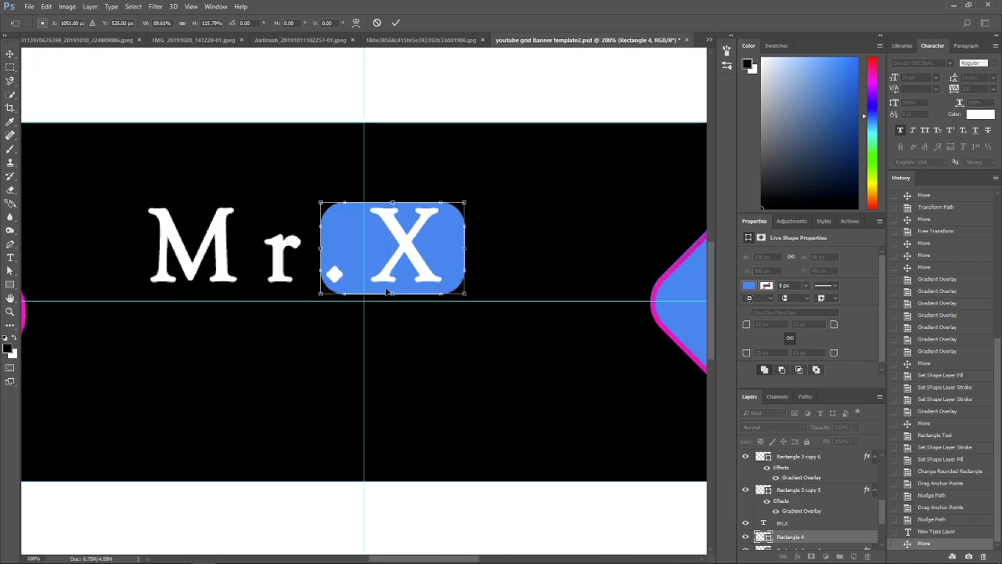
{"action": "scroll", "coordinate": [780, 535], "scroll_direction": "down", "scroll_amount": 1}
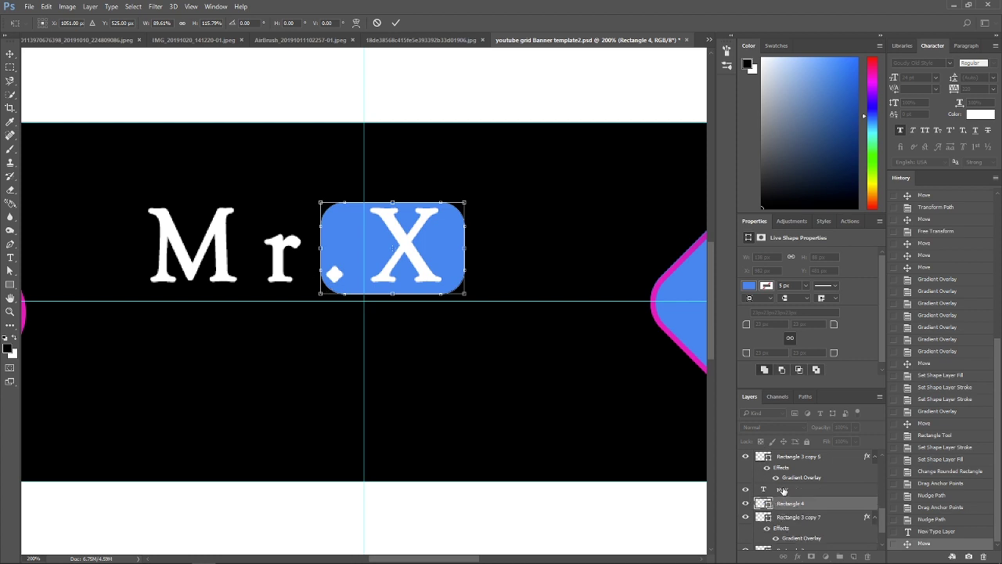
{"action": "left_click", "coordinate": [396, 22]}
Rotate the Mr.X text and rectangle together to -15° and shift them up and right
{"action": "left_click", "coordinate": [780, 491], "text": "ctrl"}
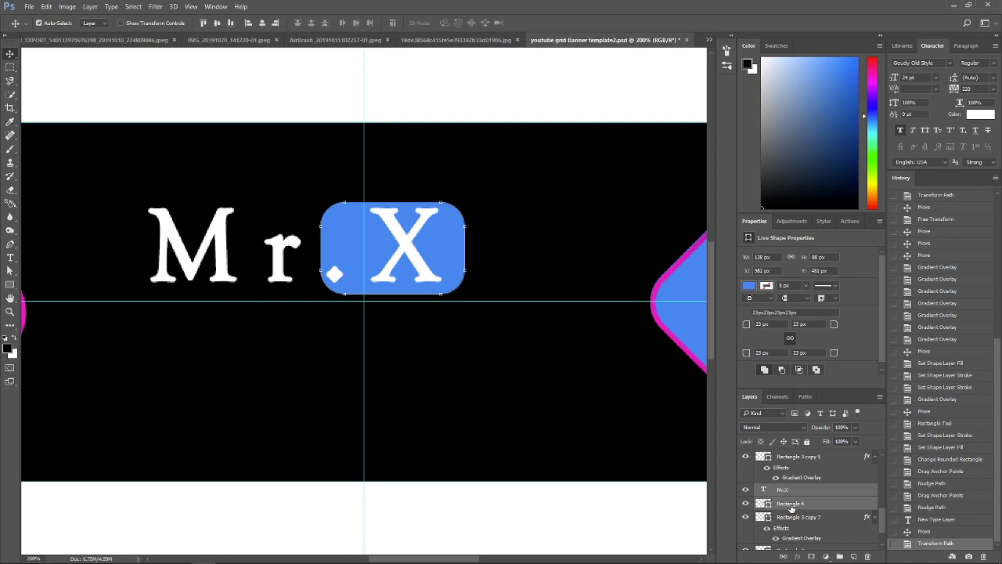
{"action": "key", "text": "ctrl+t"}
{"action": "left_click_drag", "start_coordinate": [496, 156], "coordinate": [481, 146]}
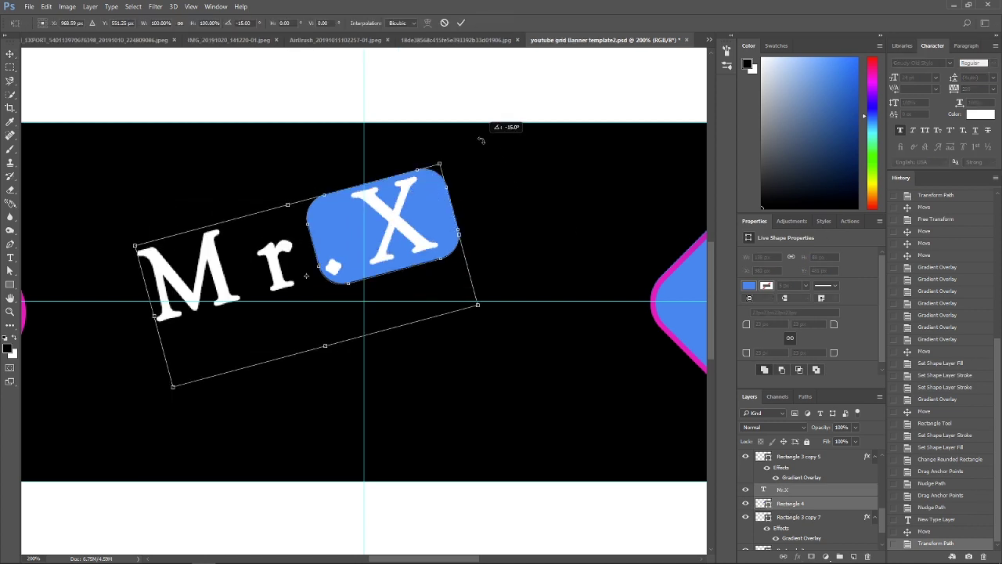
{"action": "left_click_drag", "start_coordinate": [344, 207], "coordinate": [387, 214]}
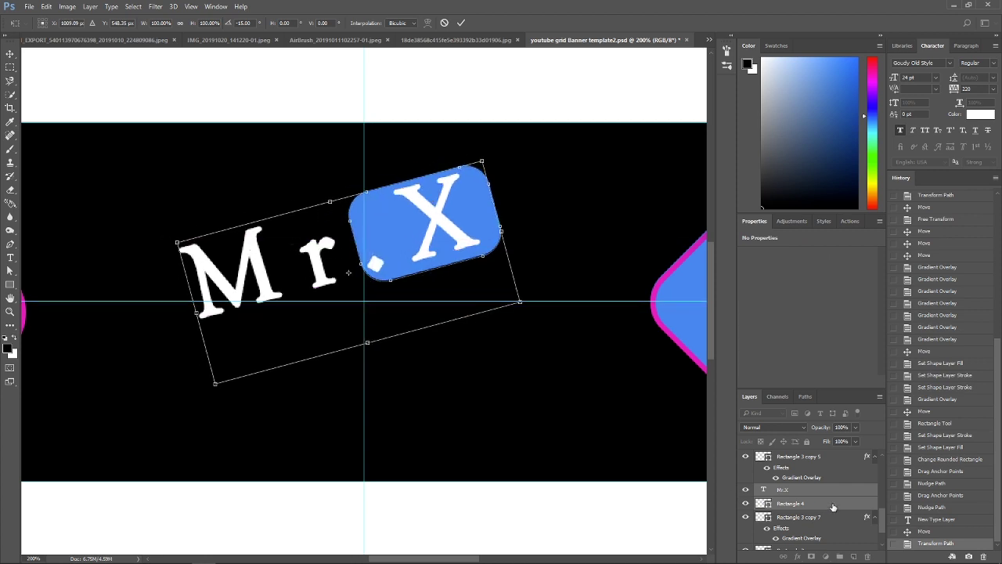
{"action": "left_click", "coordinate": [461, 24]}
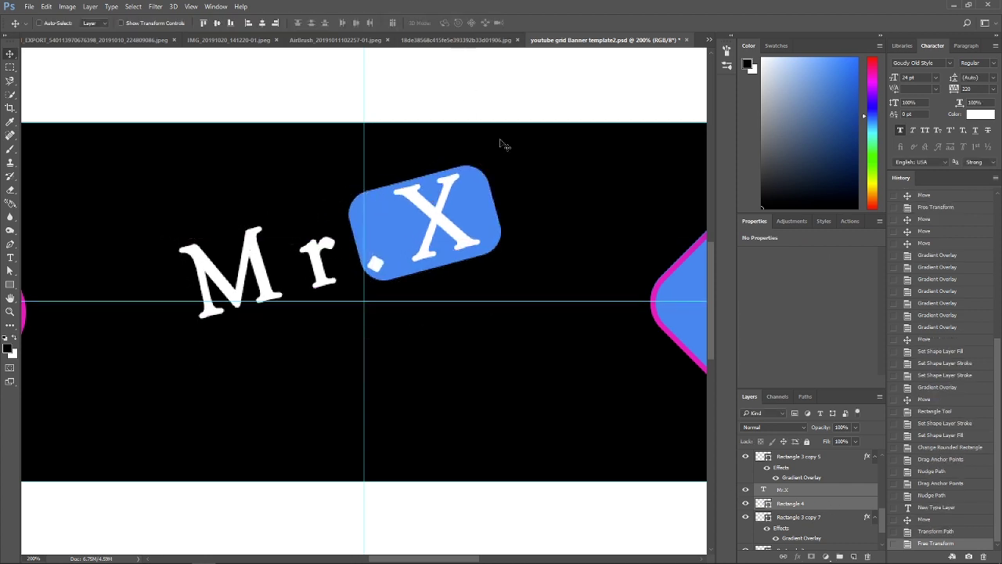
{"action": "left_click", "coordinate": [832, 506]}
Apply a magenta-to-blue Gradient Overlay to the rectangle behind the X
{"action": "double_click", "coordinate": [832, 506]}
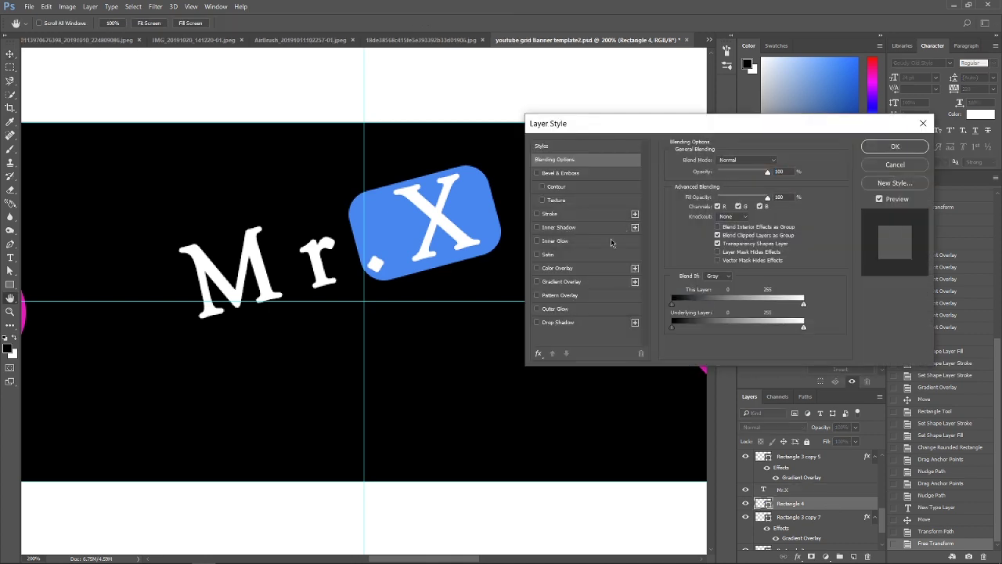
{"action": "left_click", "coordinate": [562, 281]}
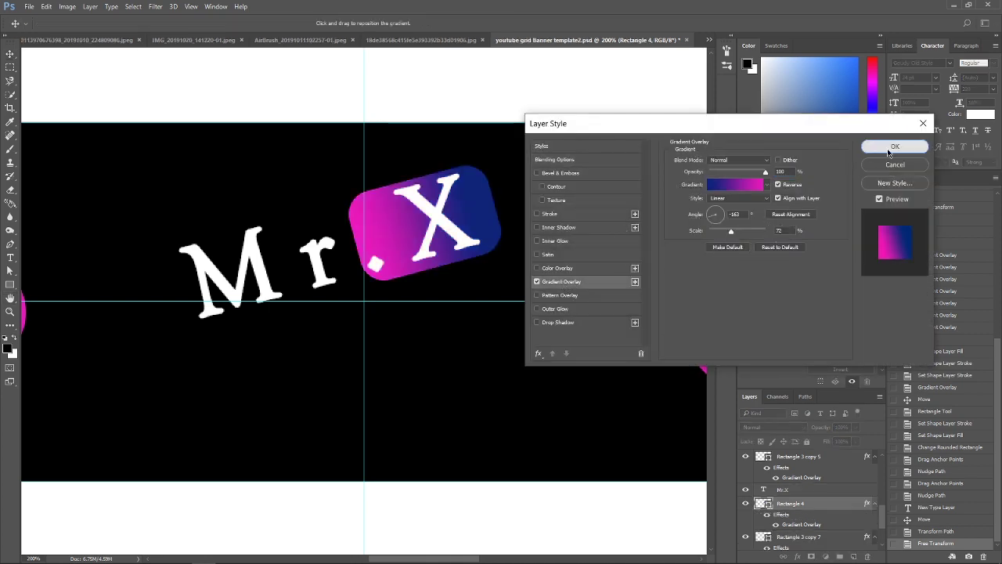
{"action": "left_click", "coordinate": [895, 147]}
Draw a thin white bar below Mr.X with 9.5 px rounded corners
{"action": "left_click", "coordinate": [10, 284]}
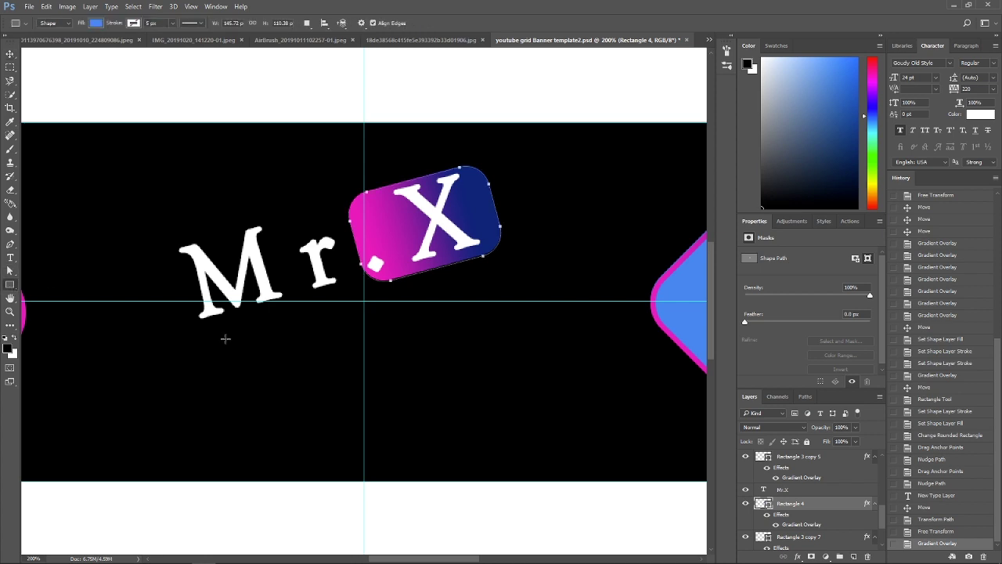
{"action": "mouse_move", "coordinate": [170, 325]}
{"action": "left_mouse_down"}
{"action": "mouse_move", "coordinate": [546, 339]}
{"action": "mouse_move", "coordinate": [541, 345]}
{"action": "left_mouse_up"}
{"action": "left_click", "coordinate": [750, 286]}
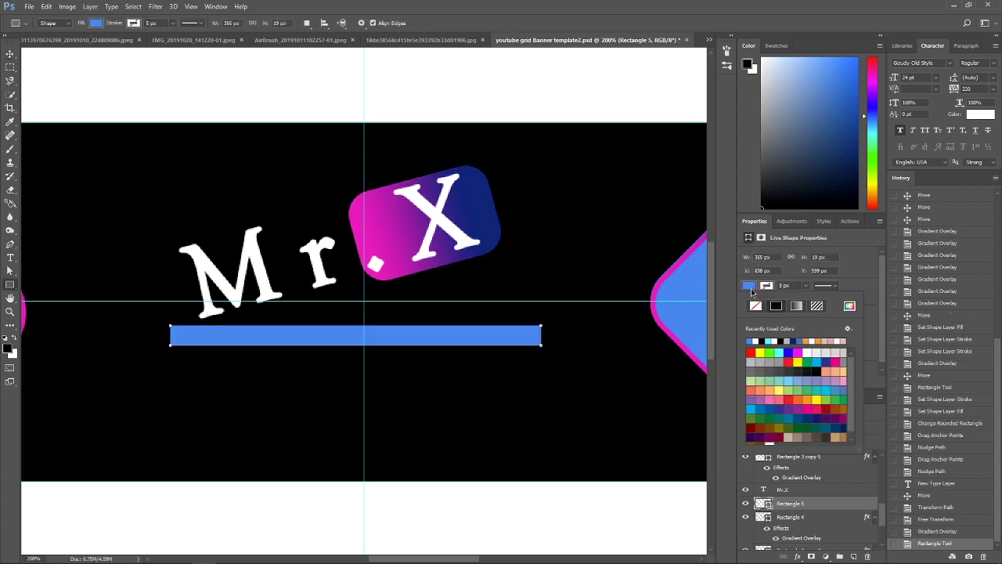
{"action": "left_click", "coordinate": [754, 341]}
{"action": "left_click", "coordinate": [749, 294]}
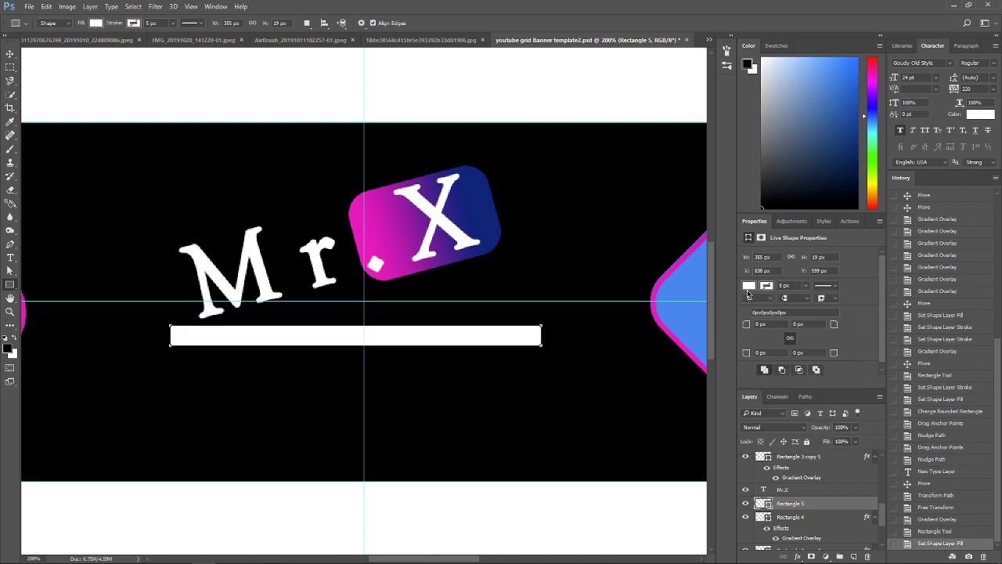
{"action": "left_click_drag", "start_coordinate": [748, 327], "coordinate": [765, 327]}
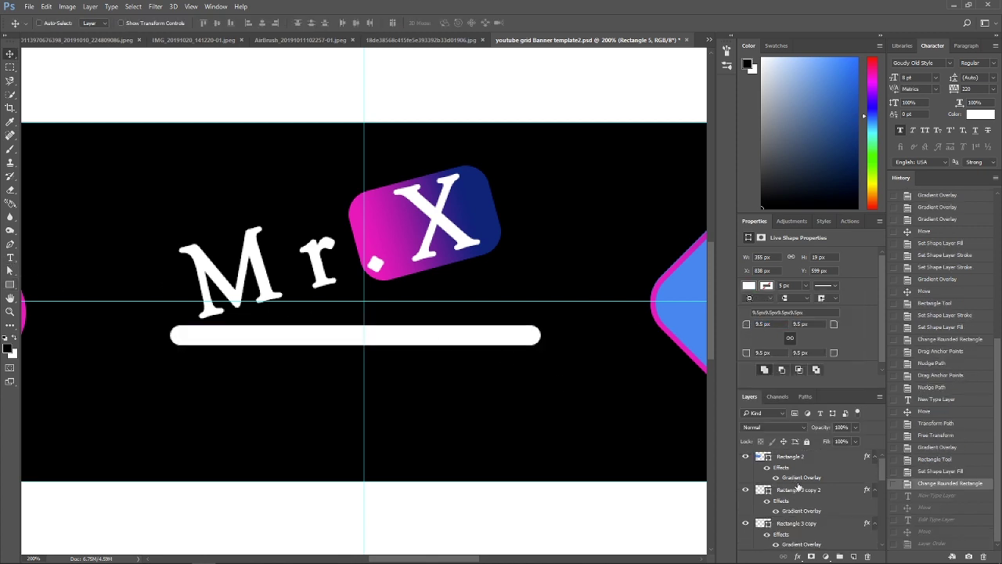
Add black 8 pt 'Graphic Designer' text and position it on the white bar
{"action": "left_click", "coordinate": [10, 256]}
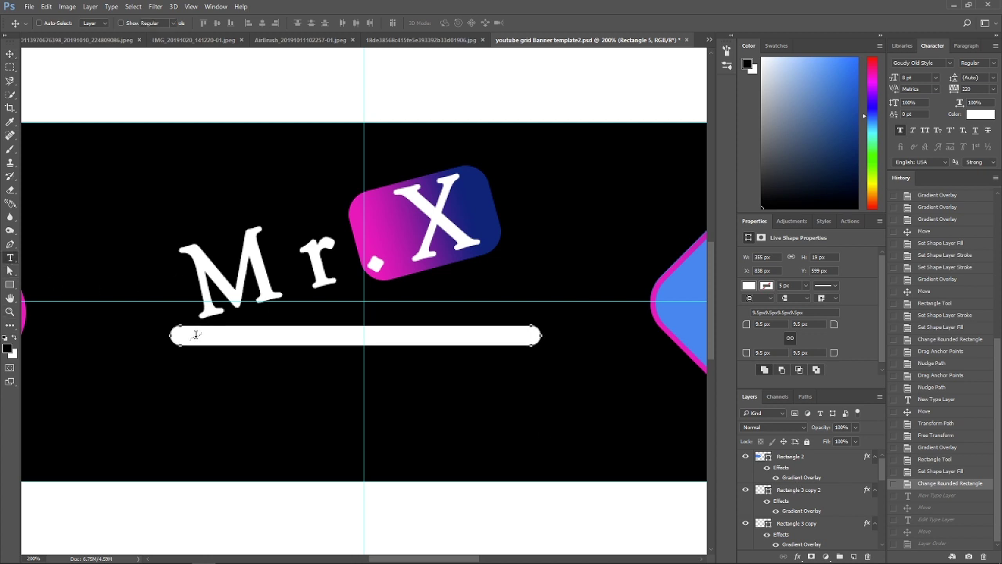
{"action": "scroll", "coordinate": [196, 299], "scroll_direction": "up", "scroll_amount": 1}
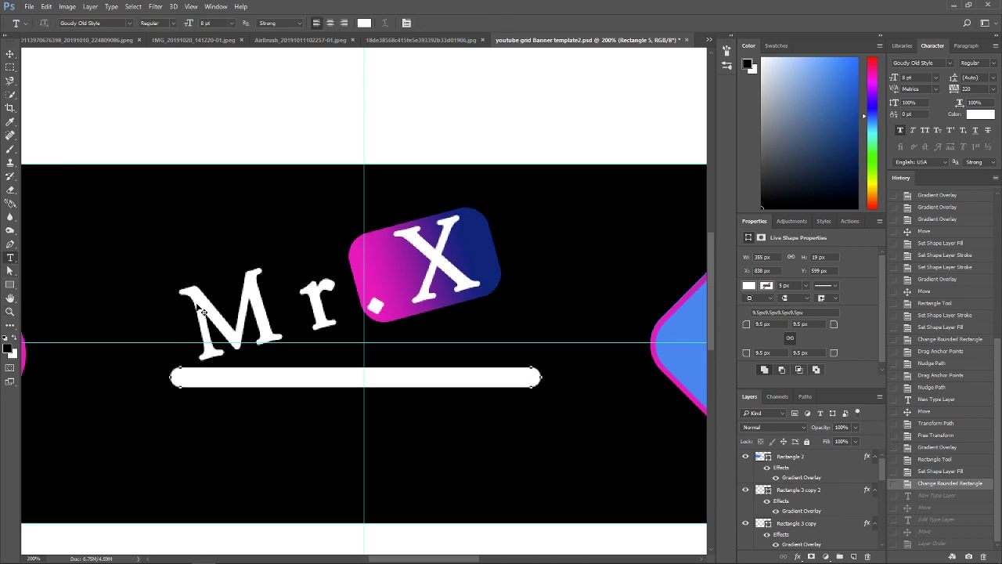
{"action": "key", "text": "ctrl+minus"}
{"action": "left_click_drag", "start_coordinate": [73, 292], "coordinate": [283, 357]}
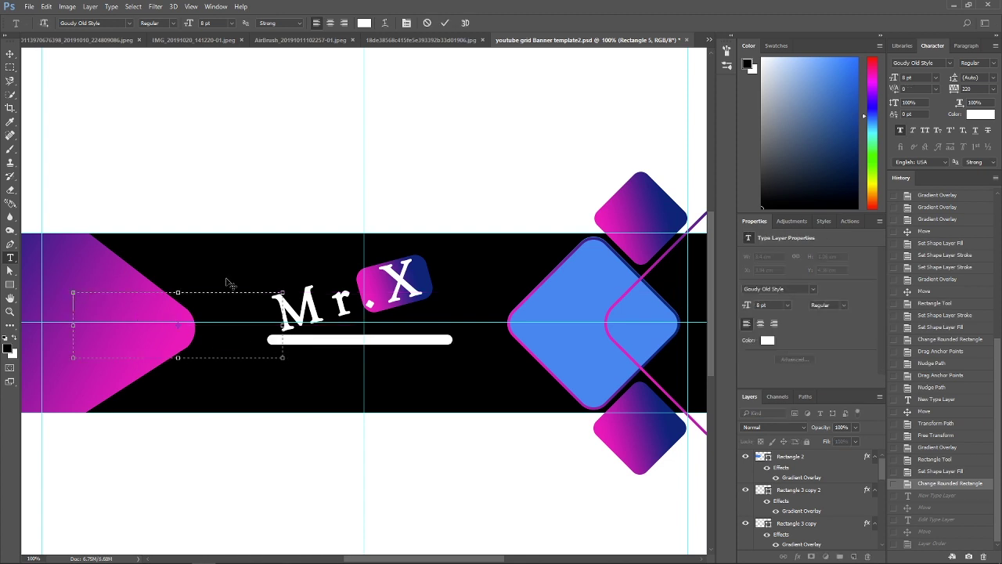
{"action": "left_click", "coordinate": [364, 23]}
{"action": "left_click", "coordinate": [373, 287]}
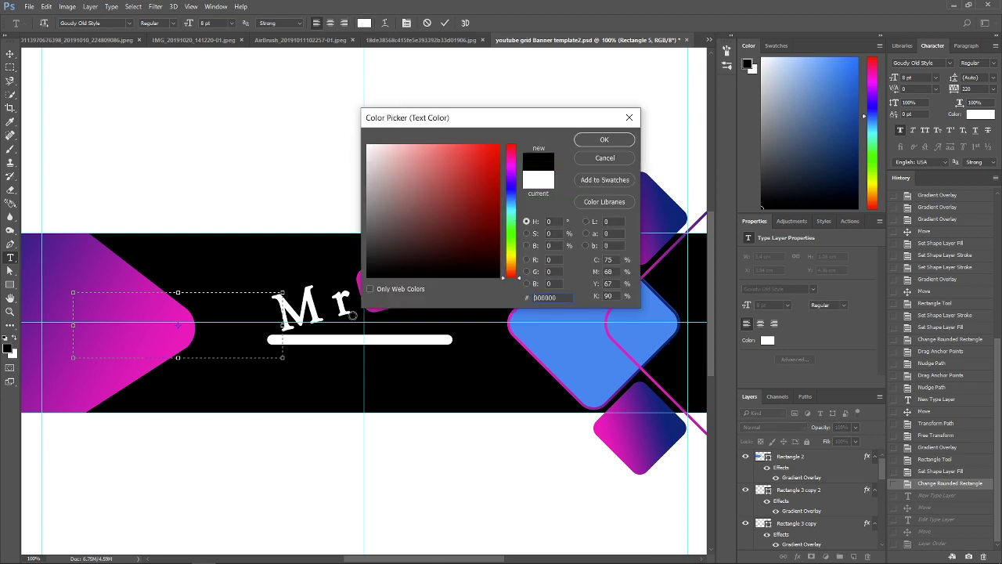
{"action": "left_click", "coordinate": [607, 141]}
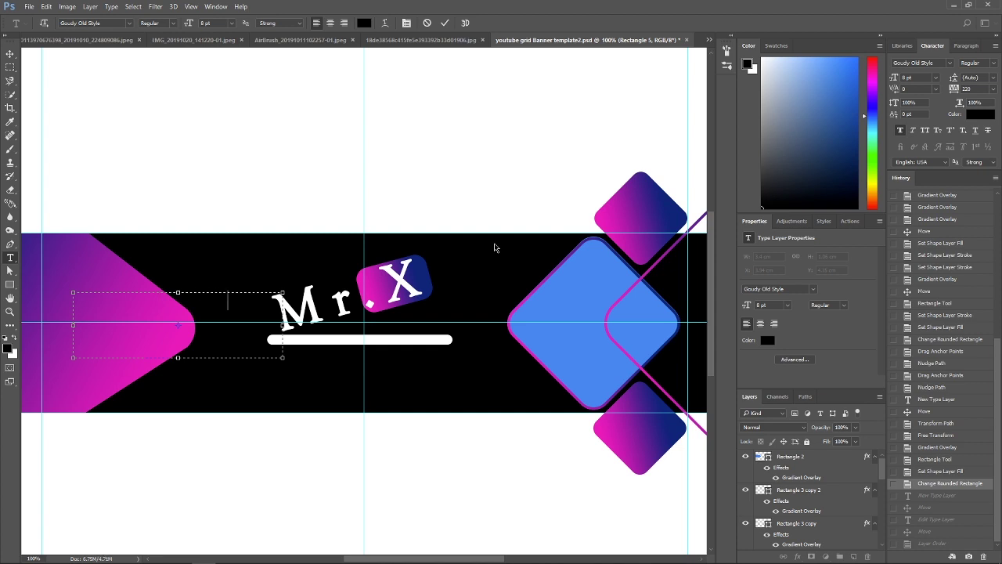
{"action": "left_click", "coordinate": [12, 56]}
{"action": "key", "text": "ctrl+shift+z"}
{"action": "left_click_drag", "start_coordinate": [314, 344], "coordinate": [335, 350]}
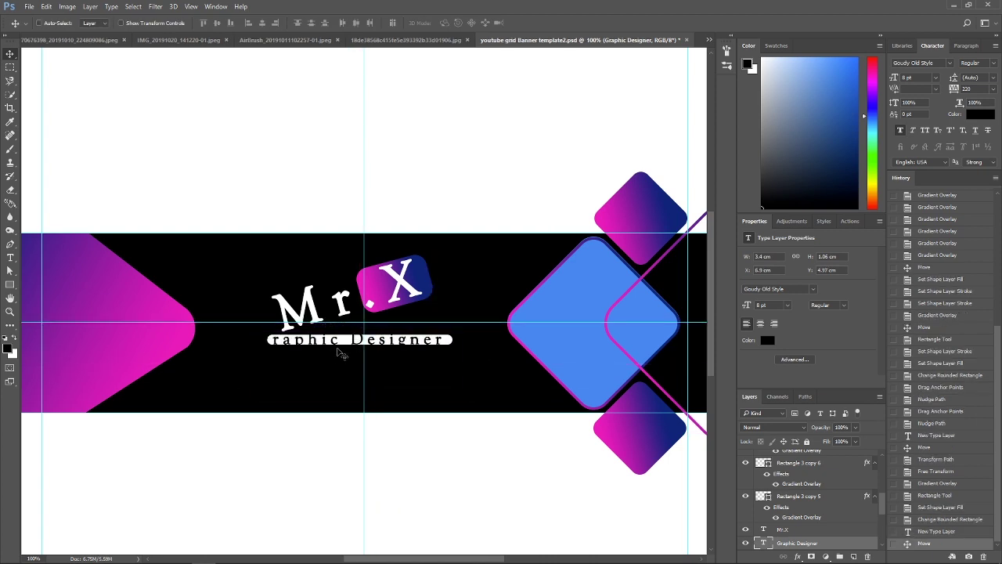
Set the Graphic Designer text to 6 pt and adjust its text frame
{"action": "left_click", "coordinate": [10, 258]}
{"action": "left_click", "coordinate": [333, 340]}
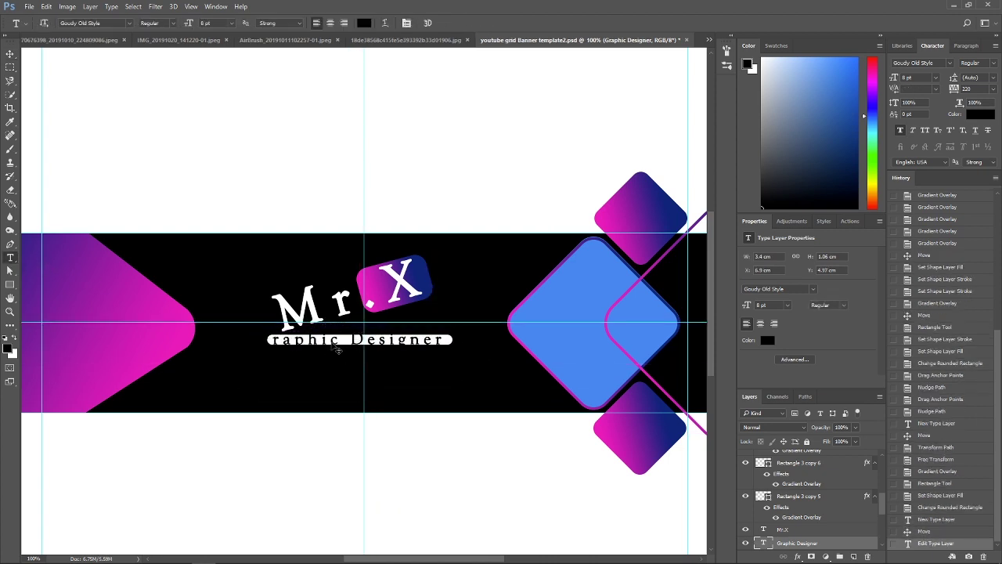
{"action": "left_click", "coordinate": [332, 341]}
{"action": "key", "text": "ctrl+a"}
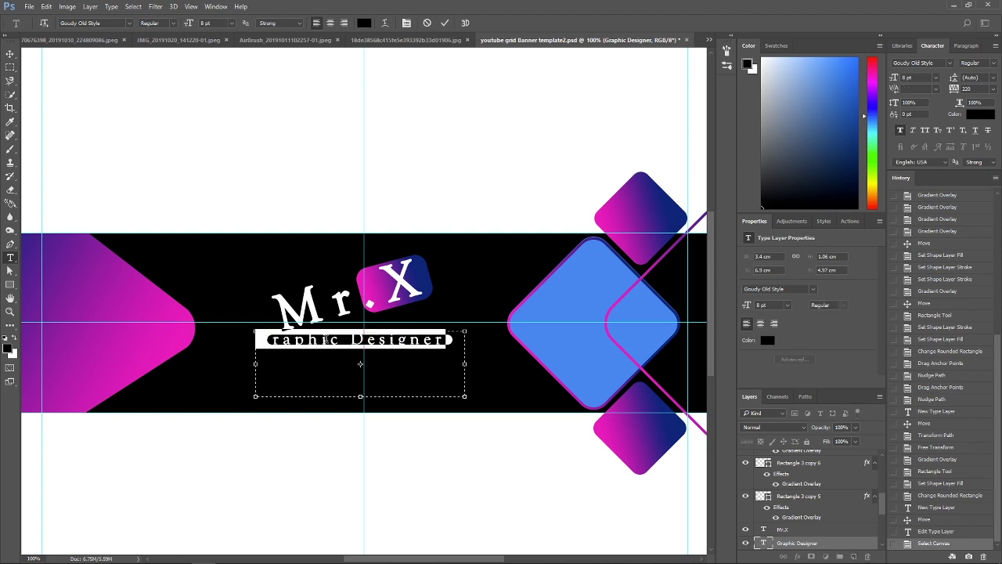
{"action": "left_click", "coordinate": [233, 24]}
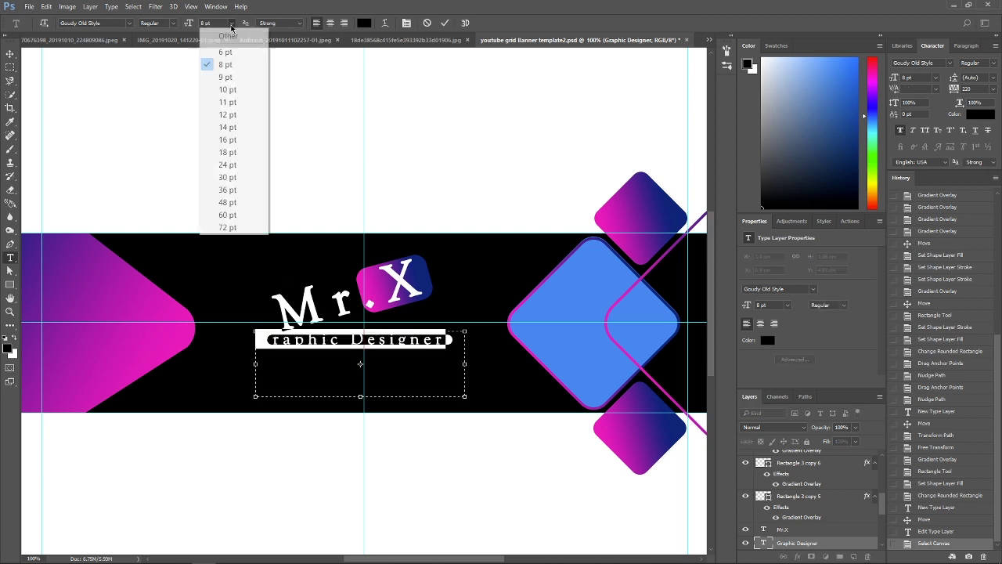
{"action": "left_click", "coordinate": [225, 48]}
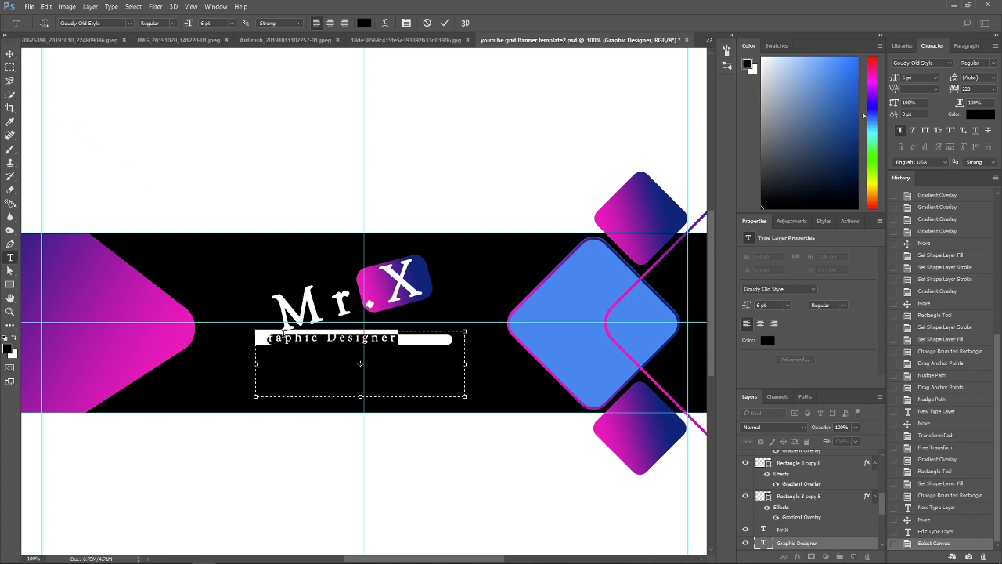
{"action": "left_click_drag", "start_coordinate": [252, 330], "coordinate": [283, 339]}
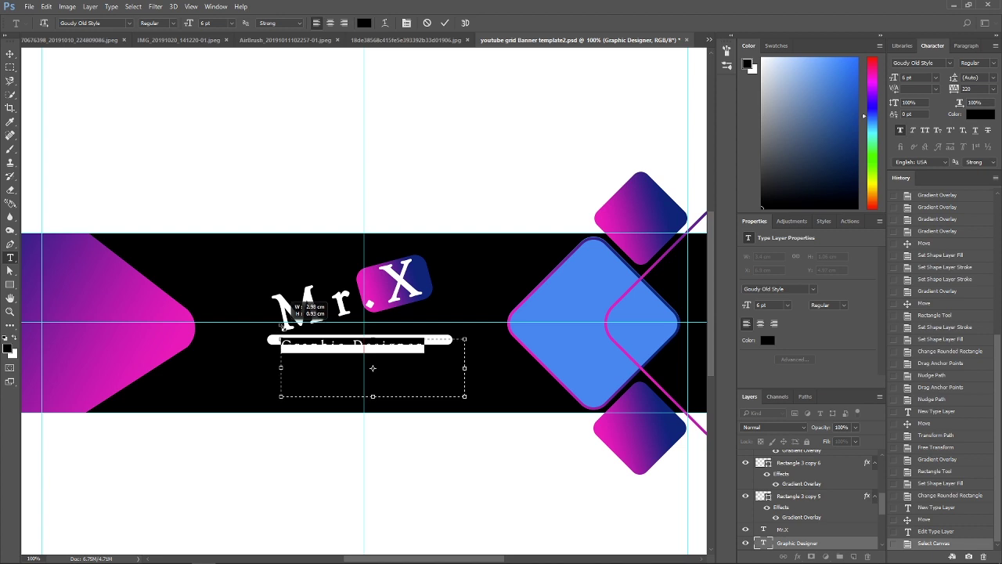
{"action": "left_click_drag", "start_coordinate": [283, 339], "coordinate": [281, 340]}
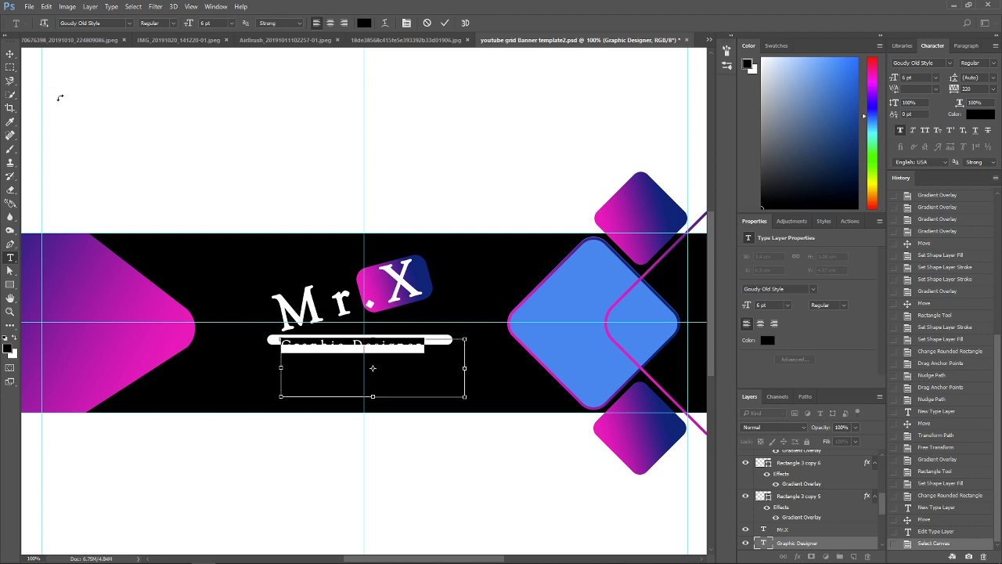
{"action": "key", "text": "ctrl+minus"}
{"action": "key", "text": "ctrl+plus"}
{"action": "key", "text": "ctrl+plus"}
{"action": "key", "text": "ctrl+plus"}
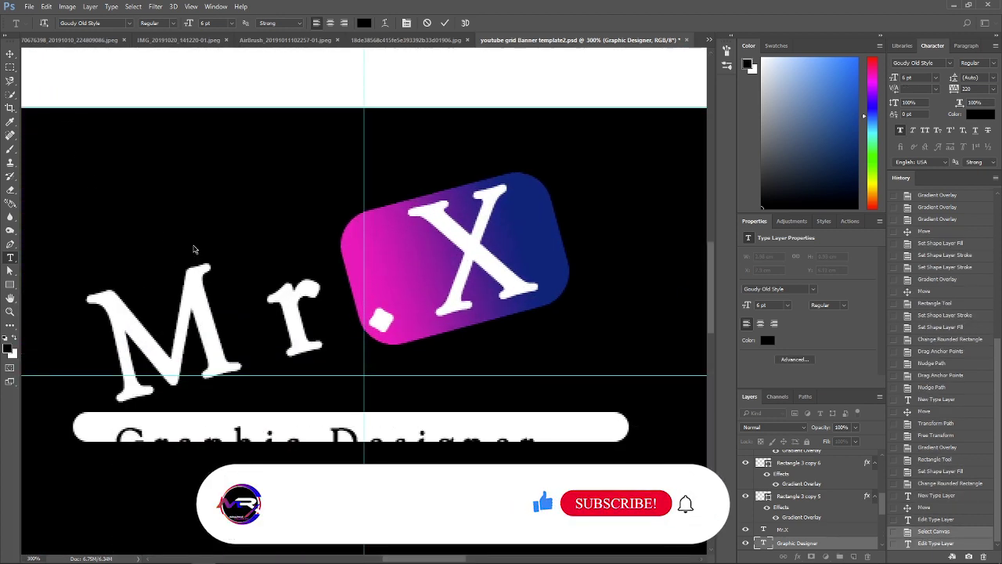
{"action": "key", "text": "ctrl+Return"}
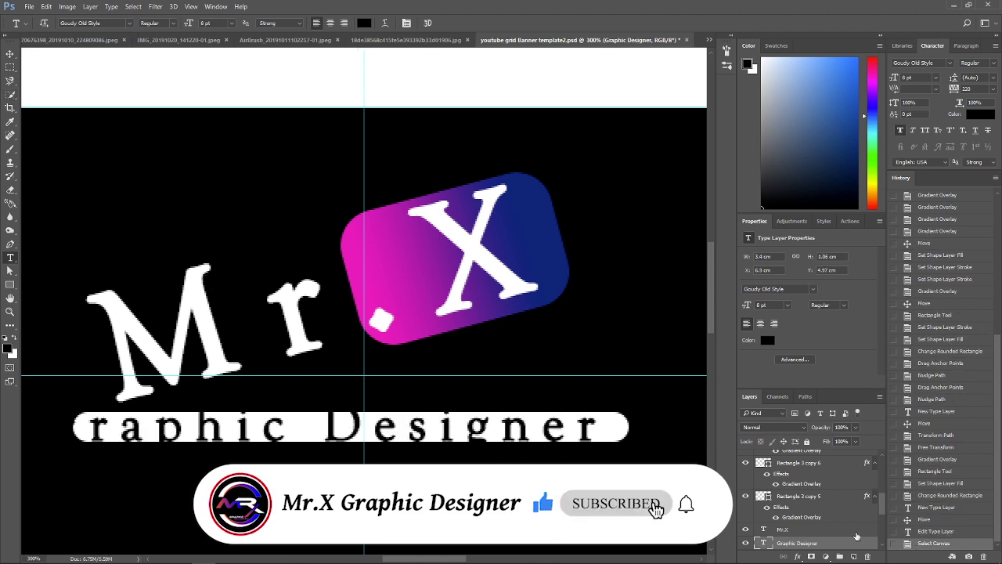
Make the white bar Rectangle 5 slightly taller and move the text onto it
{"action": "scroll", "coordinate": [856, 536], "scroll_direction": "down", "scroll_amount": 1}
{"action": "left_click", "coordinate": [790, 524]}
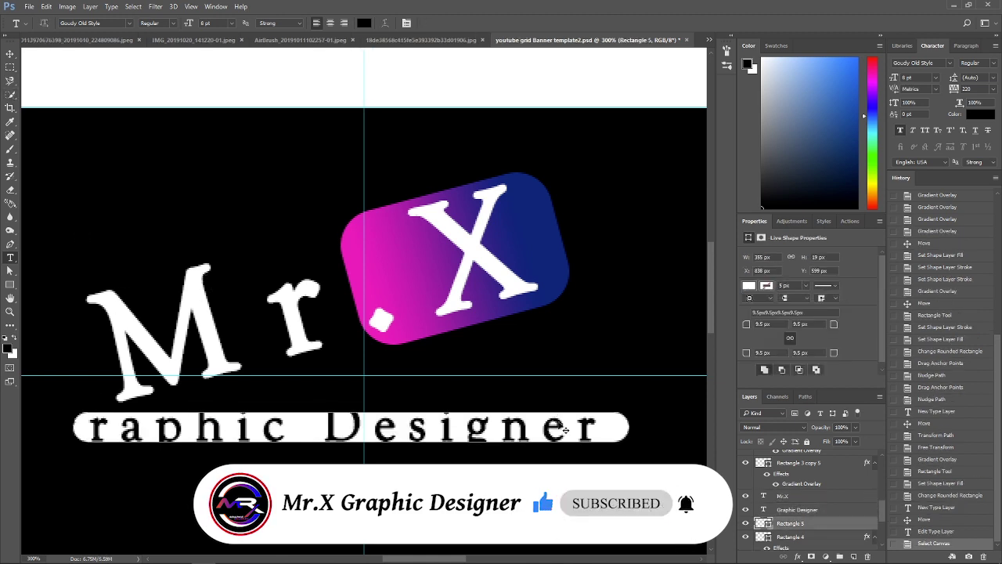
{"action": "key", "text": "ctrl+t"}
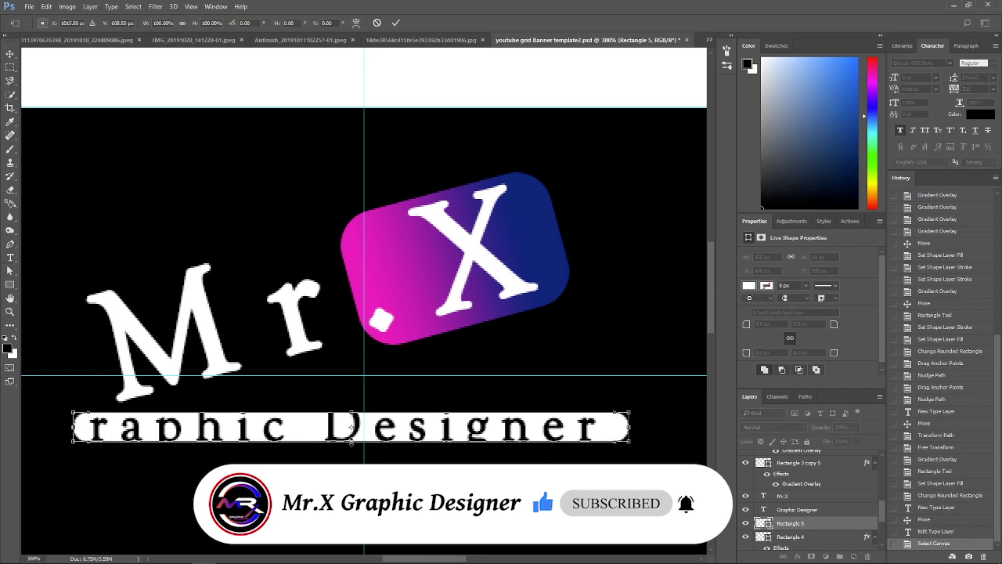
{"action": "left_click_drag", "start_coordinate": [352, 442], "coordinate": [352, 449]}
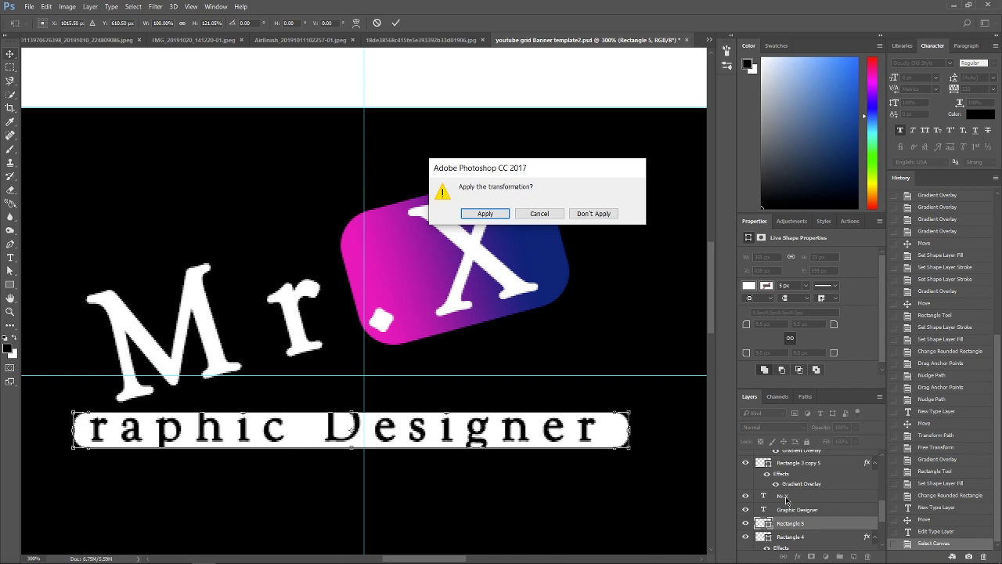
{"action": "left_click", "coordinate": [484, 214]}
{"action": "left_click", "coordinate": [795, 509]}
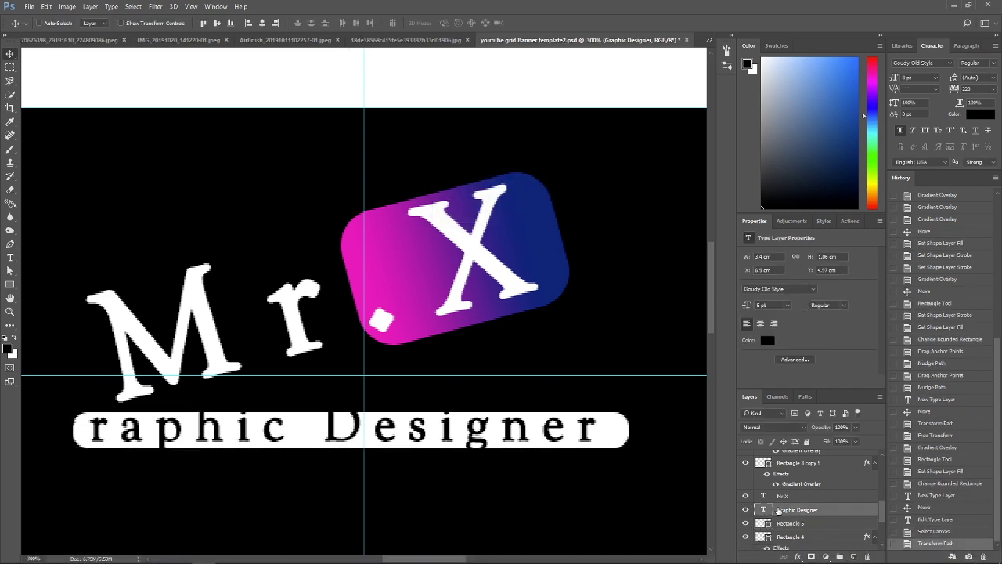
{"action": "left_click_drag", "start_coordinate": [306, 436], "coordinate": [327, 443]}
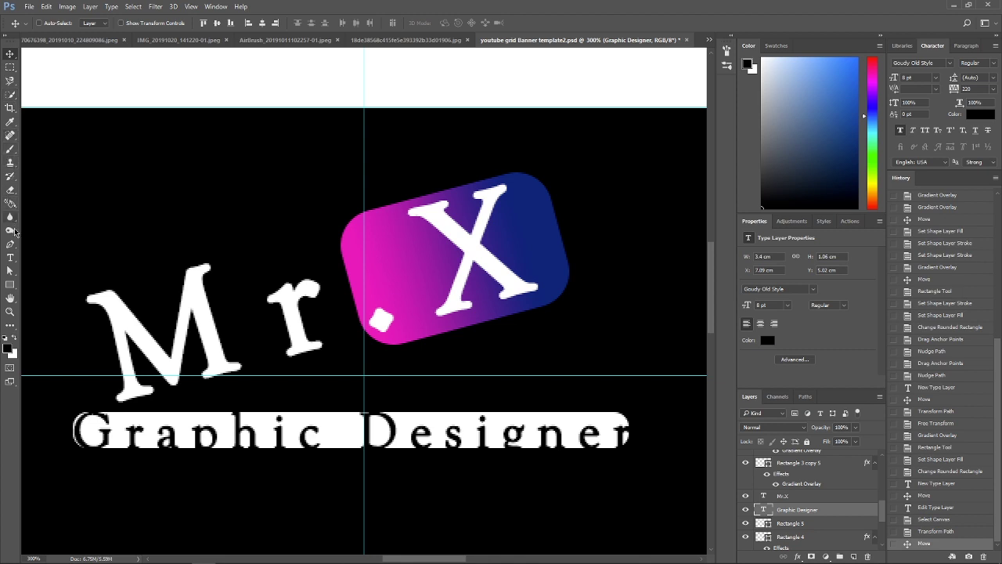
Change the Graphic Designer letter spacing and nudge the text right
{"action": "left_click", "coordinate": [10, 257]}
{"action": "left_click", "coordinate": [387, 507]}
{"action": "key", "text": "ctrl+a"}
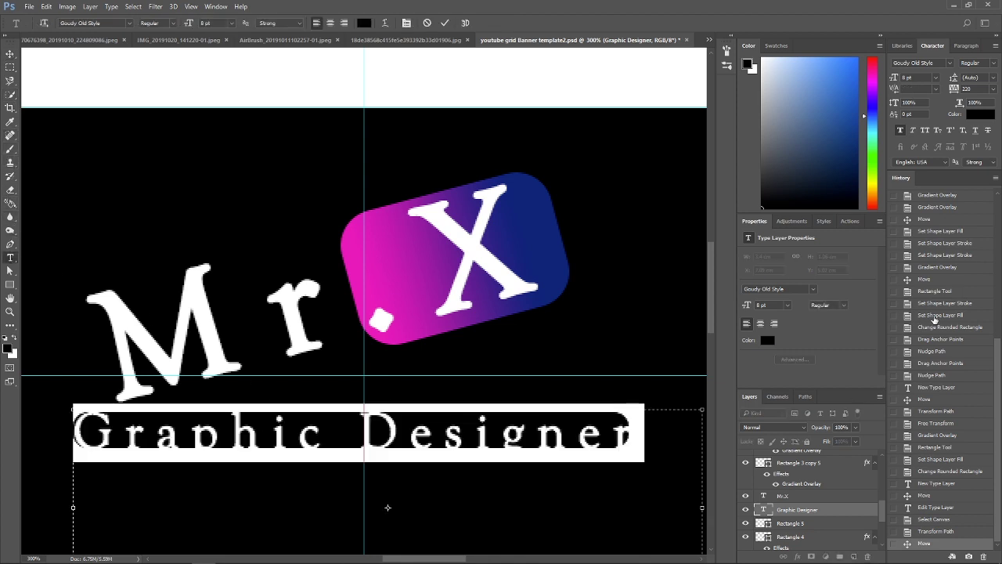
{"action": "left_click_drag", "start_coordinate": [954, 92], "coordinate": [955, 92]}
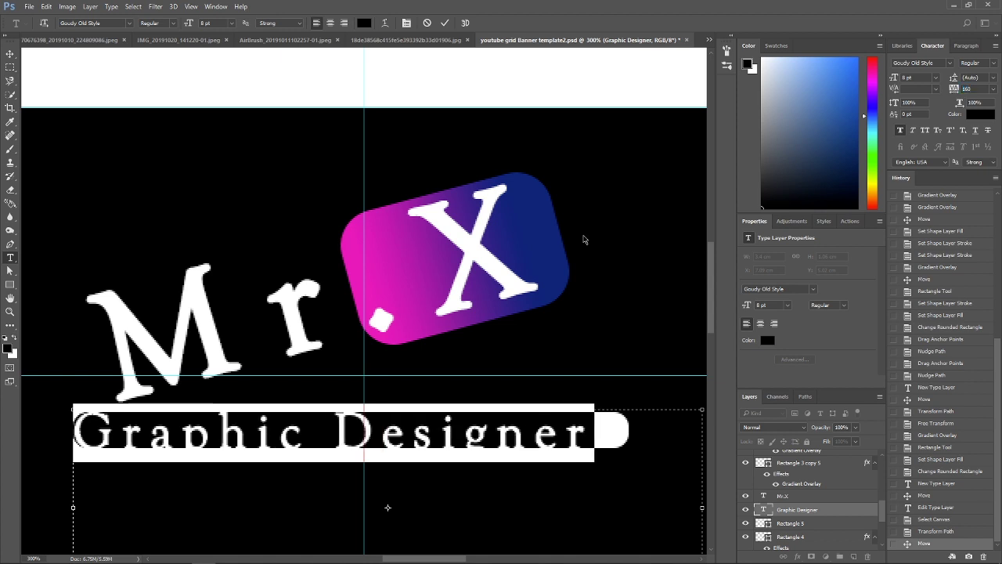
{"action": "key", "text": "ctrl+Return"}
{"action": "key", "text": "v"}
{"action": "left_click_drag", "start_coordinate": [192, 426], "coordinate": [204, 426]}
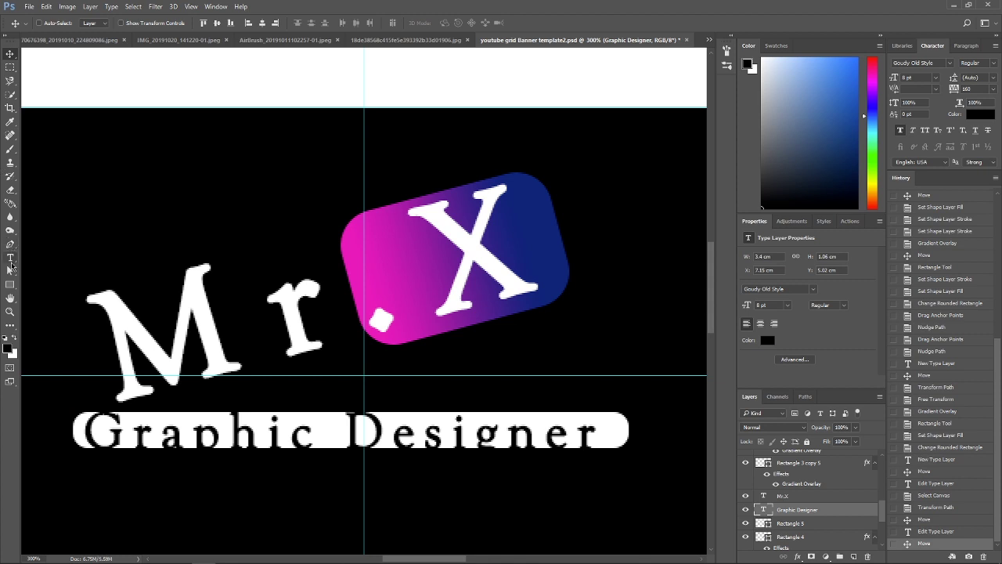
Reapply 6 pt size, widen tracking to 400 to fill the bar, and centre it under Mr.X
{"action": "left_click", "coordinate": [11, 258]}
{"action": "triple_click", "coordinate": [242, 426]}
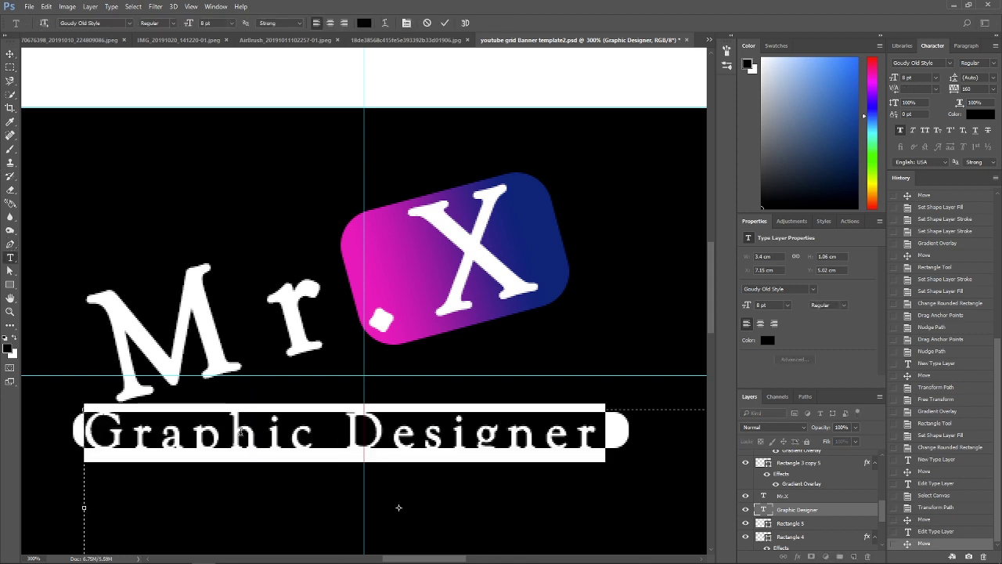
{"action": "left_click", "coordinate": [232, 23]}
{"action": "left_click", "coordinate": [228, 61]}
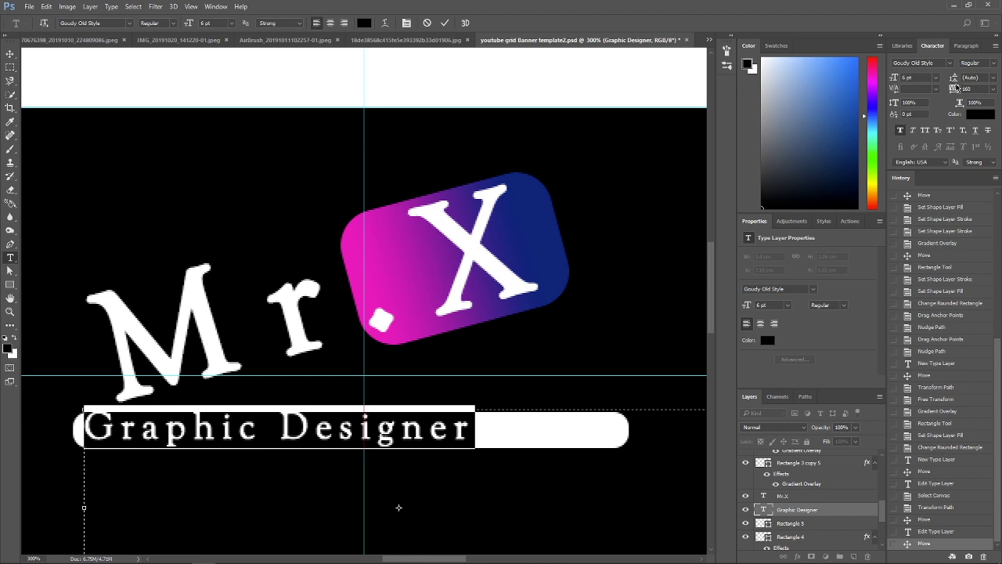
{"action": "left_click_drag", "start_coordinate": [954, 89], "coordinate": [958, 88]}
{"action": "left_click", "coordinate": [10, 53]}
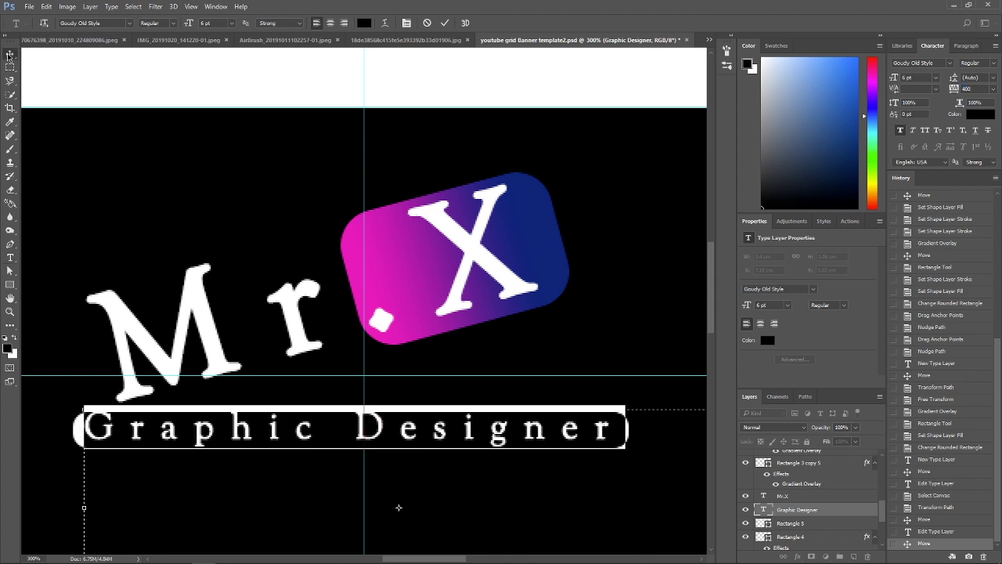
{"action": "left_click_drag", "start_coordinate": [164, 427], "coordinate": [164, 431]}
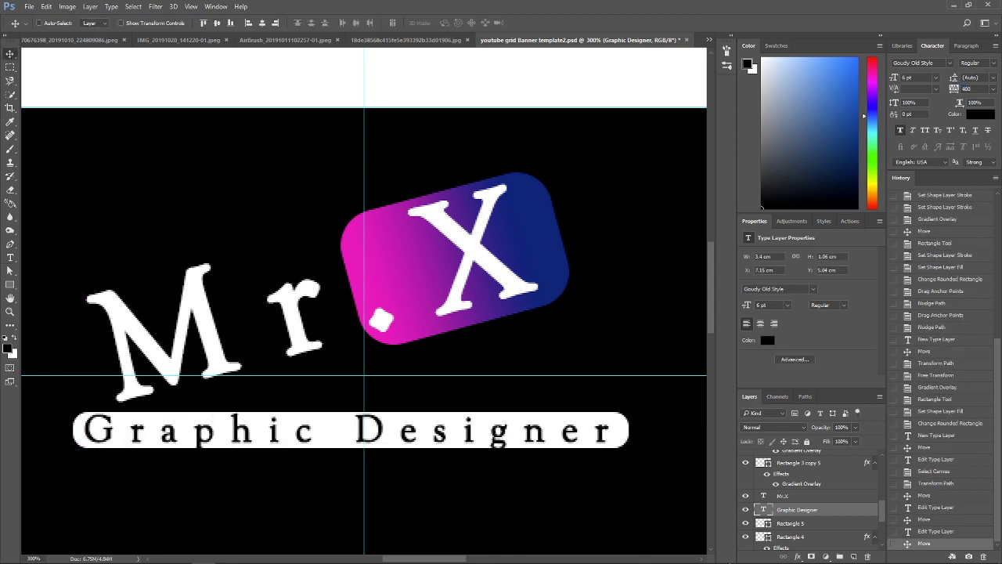
{"action": "left_click", "coordinate": [779, 524]}
Rotate the white bar and Graphic Designer text together to about -10.6° beneath Mr.X
{"action": "key", "text": "ctrl+t"}
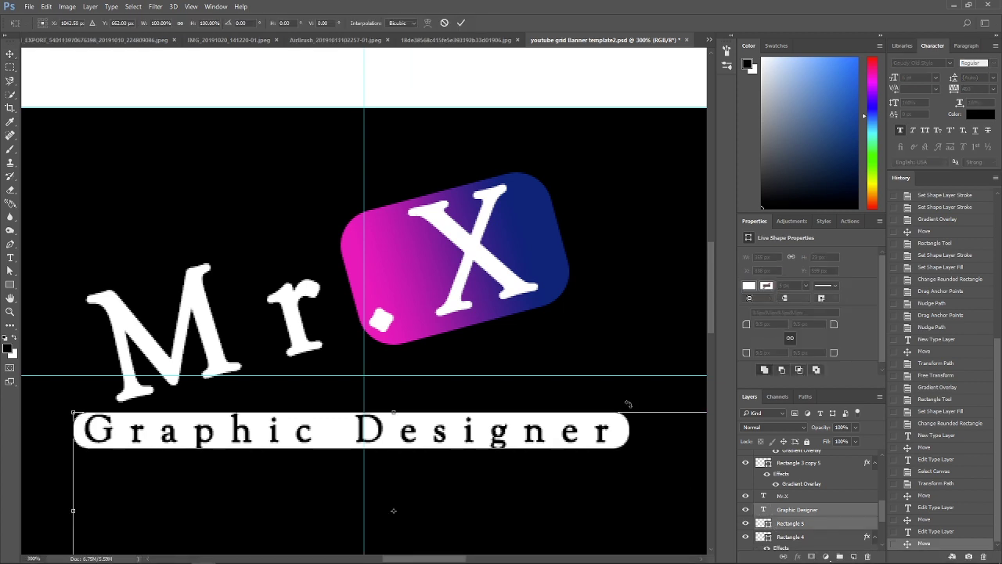
{"action": "left_click_drag", "start_coordinate": [628, 404], "coordinate": [626, 372]}
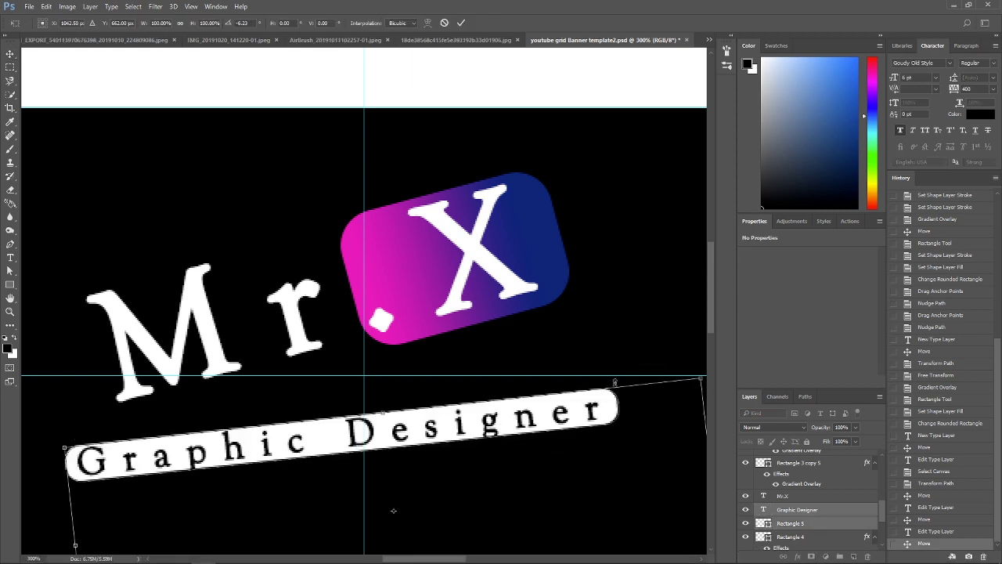
{"action": "left_click_drag", "start_coordinate": [517, 421], "coordinate": [536, 383]}
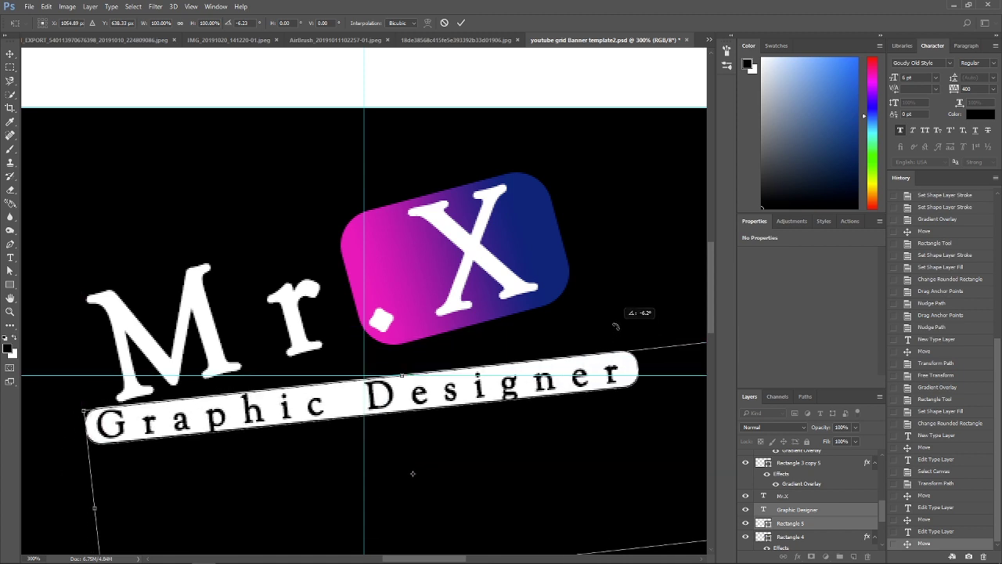
{"action": "left_click_drag", "start_coordinate": [617, 333], "coordinate": [617, 318]}
{"action": "left_click_drag", "start_coordinate": [491, 376], "coordinate": [497, 373]}
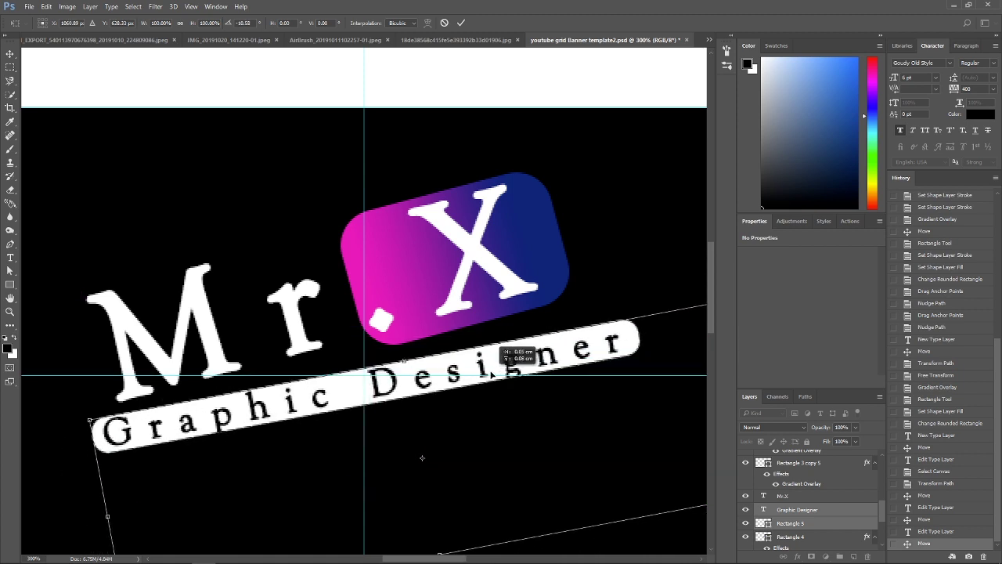
{"action": "left_click", "coordinate": [9, 58]}
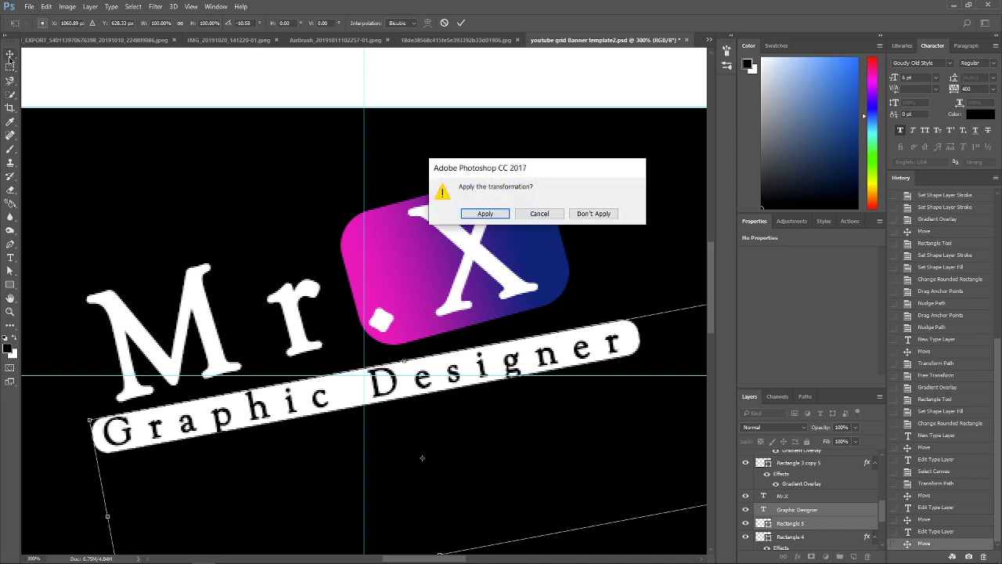
{"action": "left_click", "coordinate": [485, 214]}
{"action": "key", "text": "ctrl+minus"}
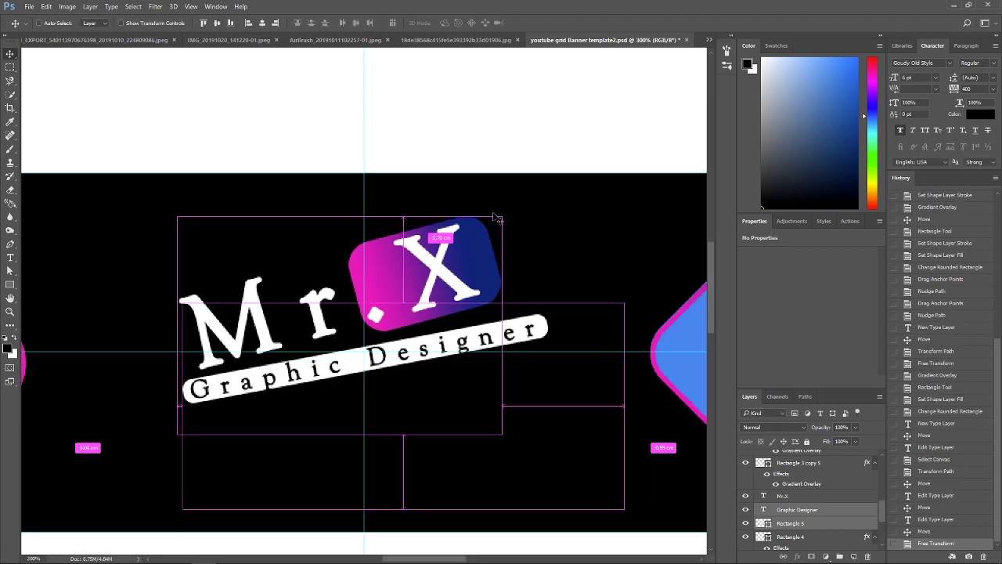
{"action": "key", "text": "ctrl+minus"}
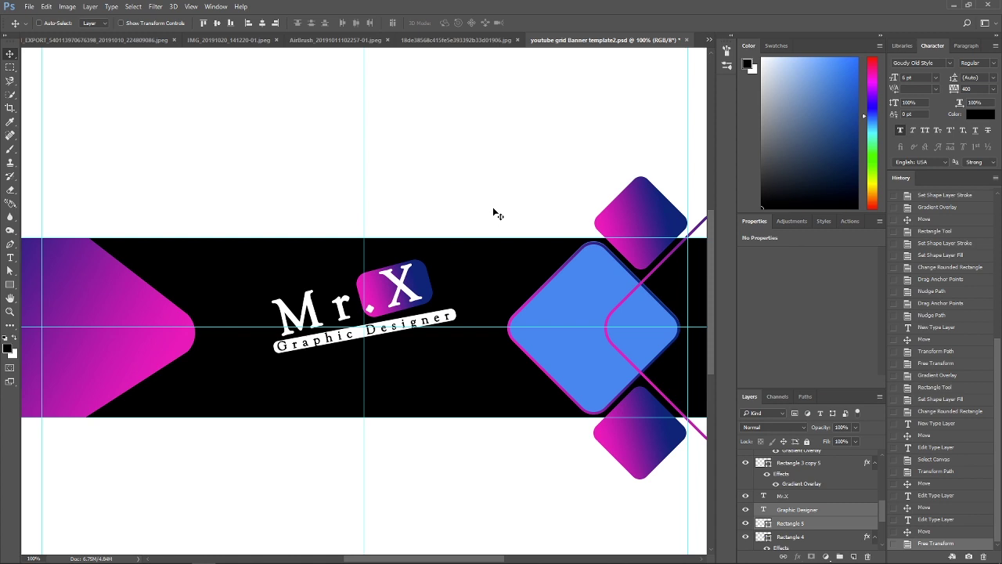
Drag the dark portrait photo into the banner and move it to the top-left corner
{"action": "left_click", "coordinate": [455, 39]}
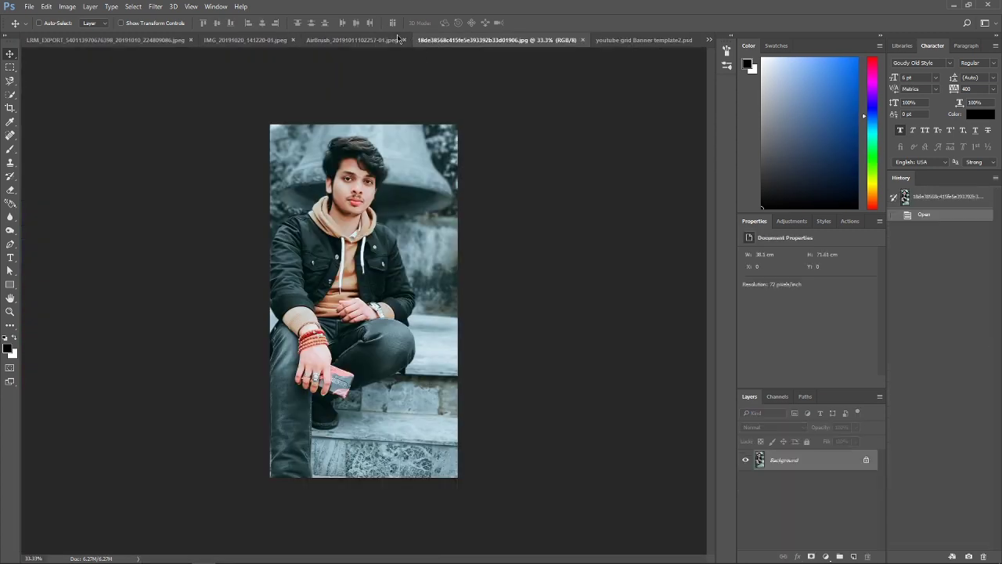
{"action": "left_click", "coordinate": [356, 40]}
{"action": "left_click_drag", "start_coordinate": [374, 196], "coordinate": [642, 41]}
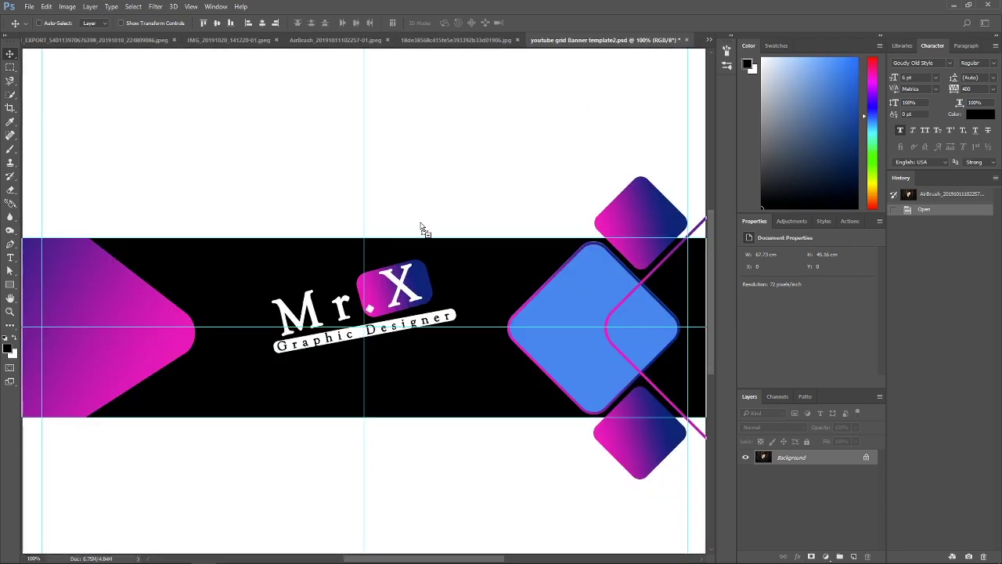
{"action": "left_click_drag", "start_coordinate": [642, 41], "coordinate": [421, 227]}
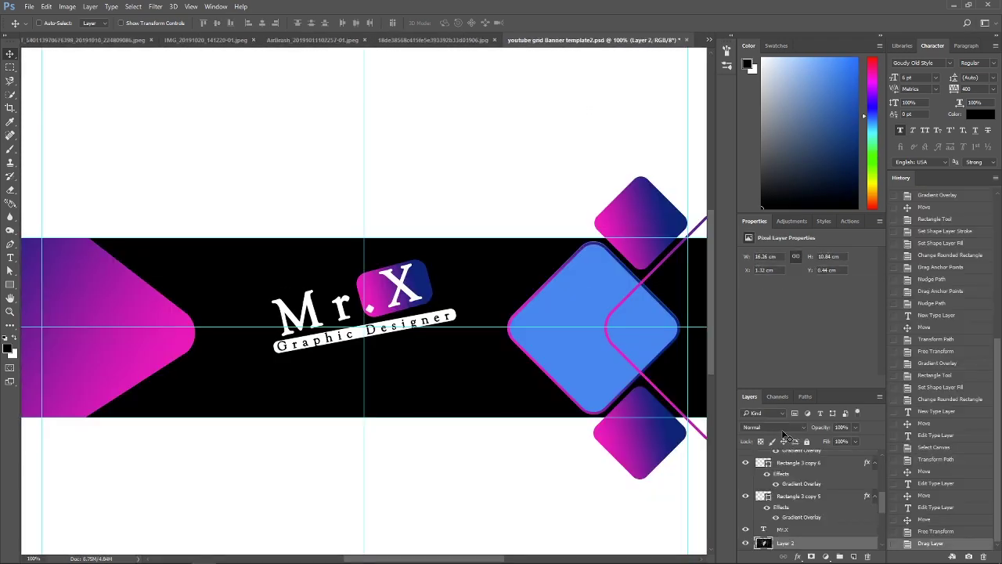
{"action": "key", "text": "ctrl+minus"}
{"action": "key", "text": "ctrl+minus"}
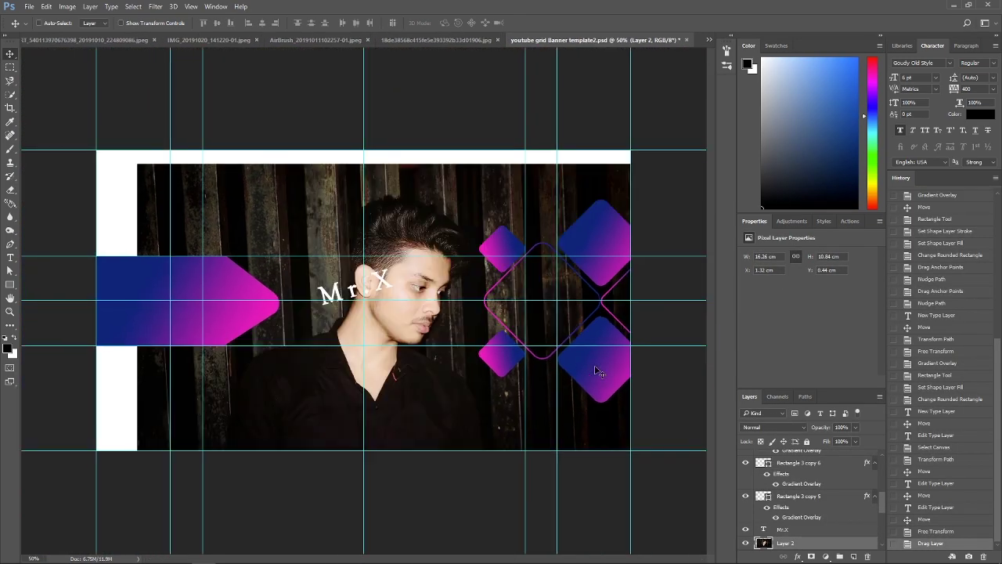
{"action": "left_click_drag", "start_coordinate": [454, 230], "coordinate": [413, 216]}
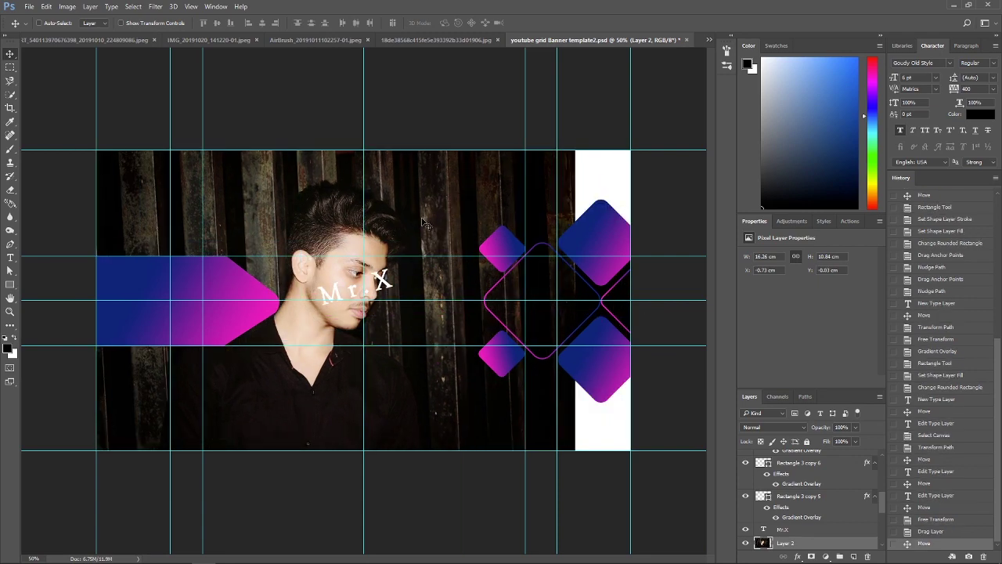
Enlarge the photo to cover the band, move its layer lower, and set opacity to 36%
{"action": "key", "text": "ctrl+t"}
{"action": "left_click_drag", "start_coordinate": [578, 480], "coordinate": [644, 529]}
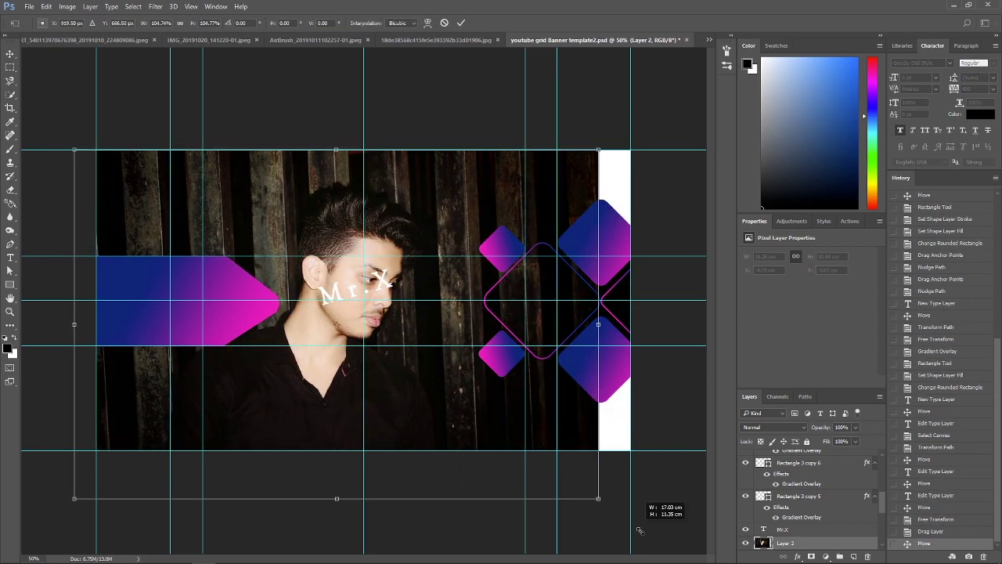
{"action": "left_click_drag", "start_coordinate": [807, 526], "coordinate": [798, 550]}
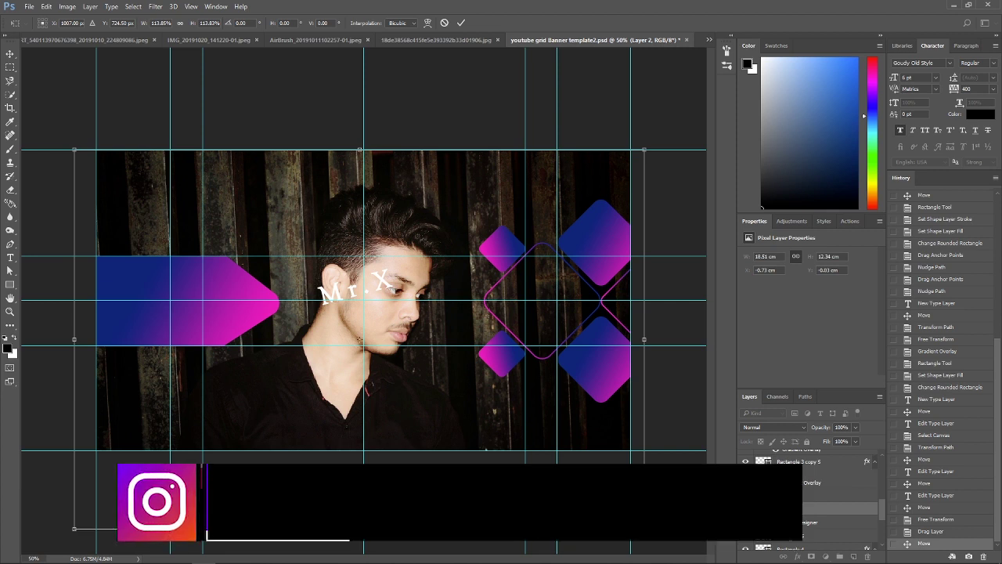
{"action": "scroll", "coordinate": [787, 540], "scroll_direction": "down", "scroll_amount": 3}
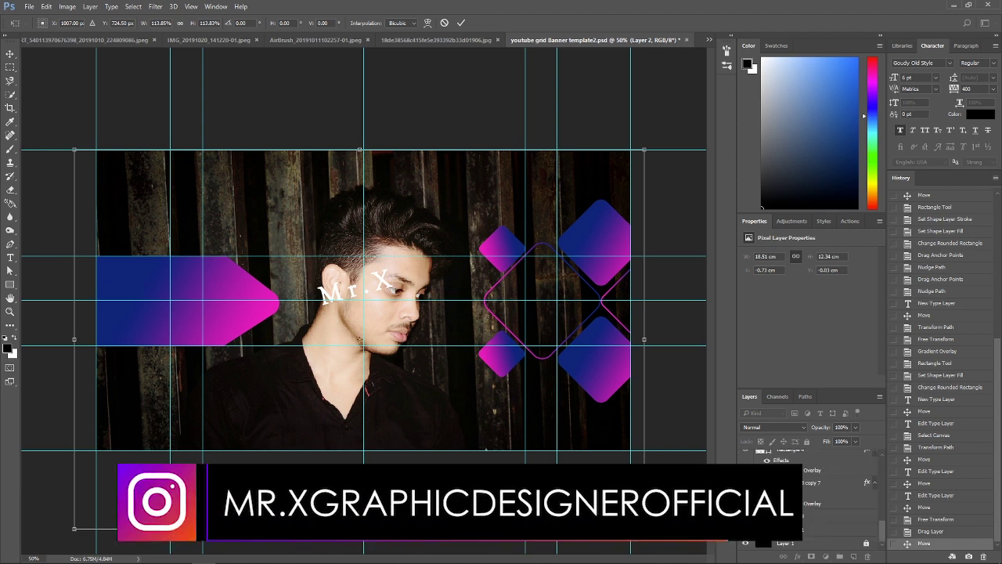
{"action": "left_click", "coordinate": [460, 23]}
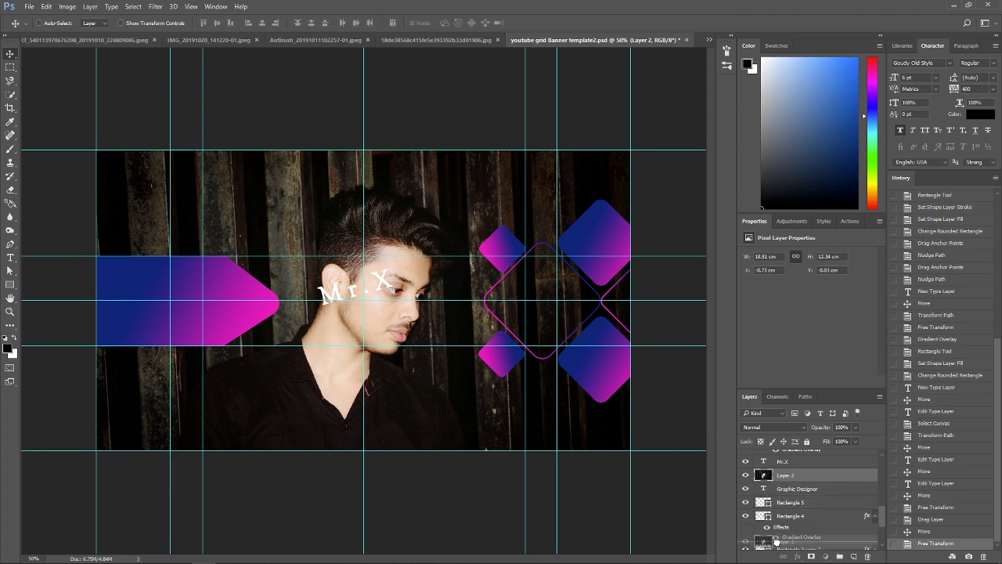
{"action": "mouse_move", "coordinate": [775, 541]}
{"action": "left_mouse_down"}
{"action": "mouse_move", "coordinate": [780, 522]}
{"action": "mouse_move", "coordinate": [779, 539]}
{"action": "left_mouse_up"}
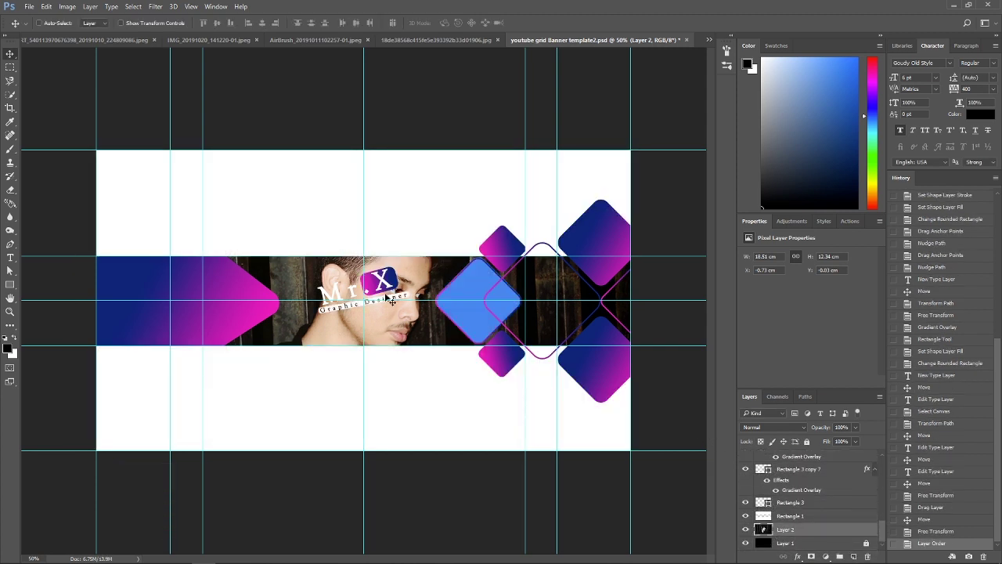
{"action": "left_click_drag", "start_coordinate": [389, 301], "coordinate": [391, 307]}
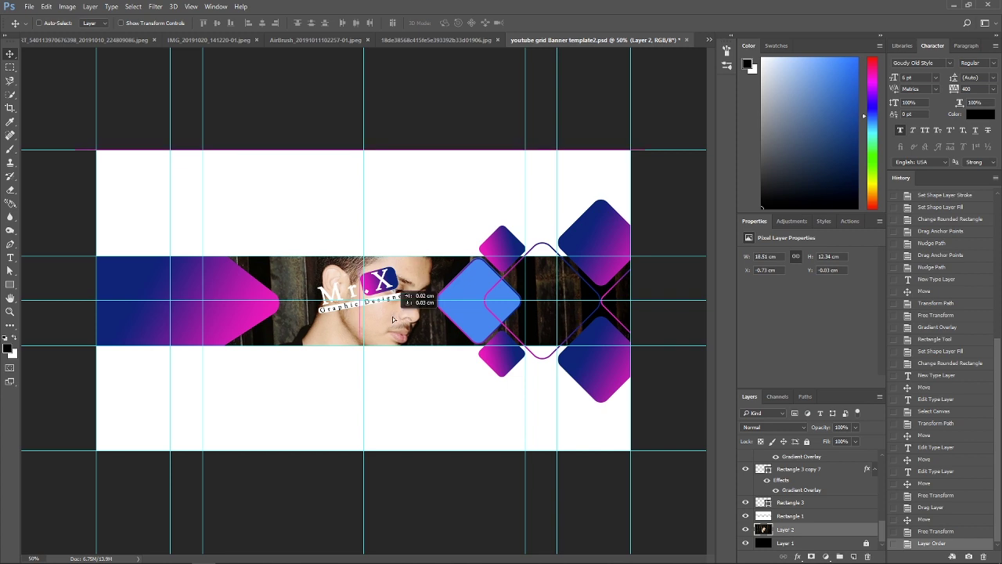
{"action": "left_click", "coordinate": [853, 428]}
{"action": "left_click_drag", "start_coordinate": [825, 439], "coordinate": [825, 438]}
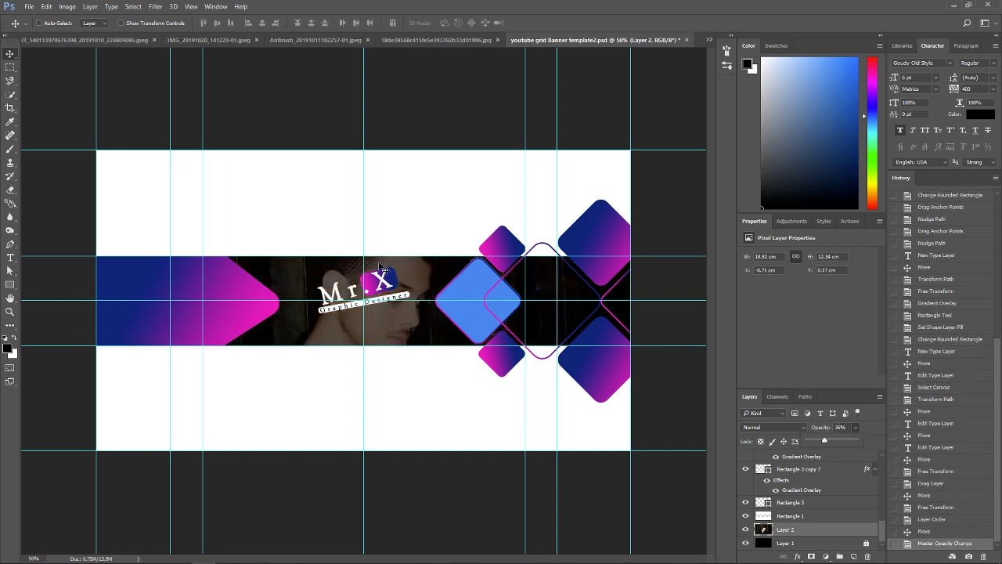
Copy the seated-man photo into the banner above Rectangle 3 and clip it to the diamond
{"action": "left_click", "coordinate": [473, 45]}
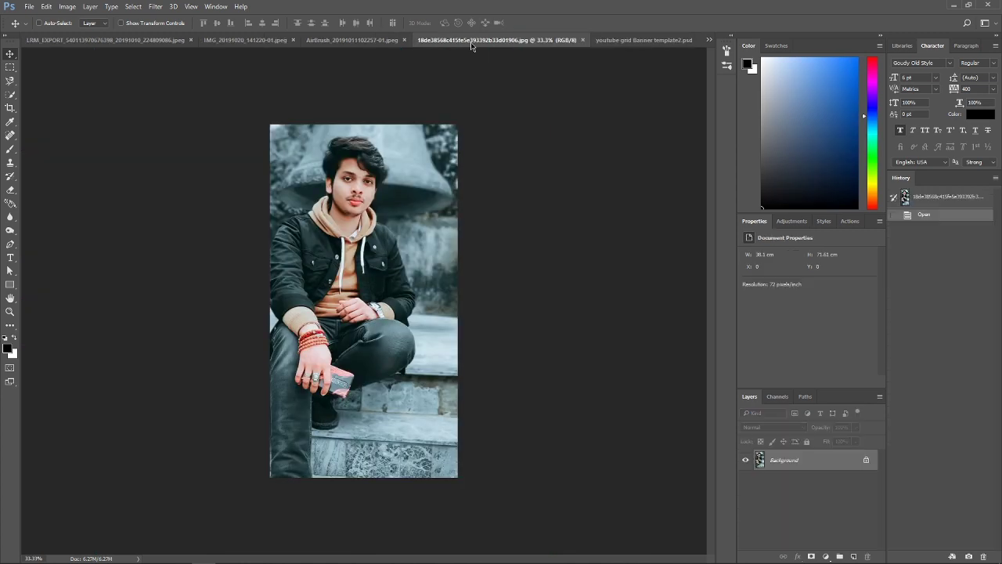
{"action": "left_click", "coordinate": [630, 40]}
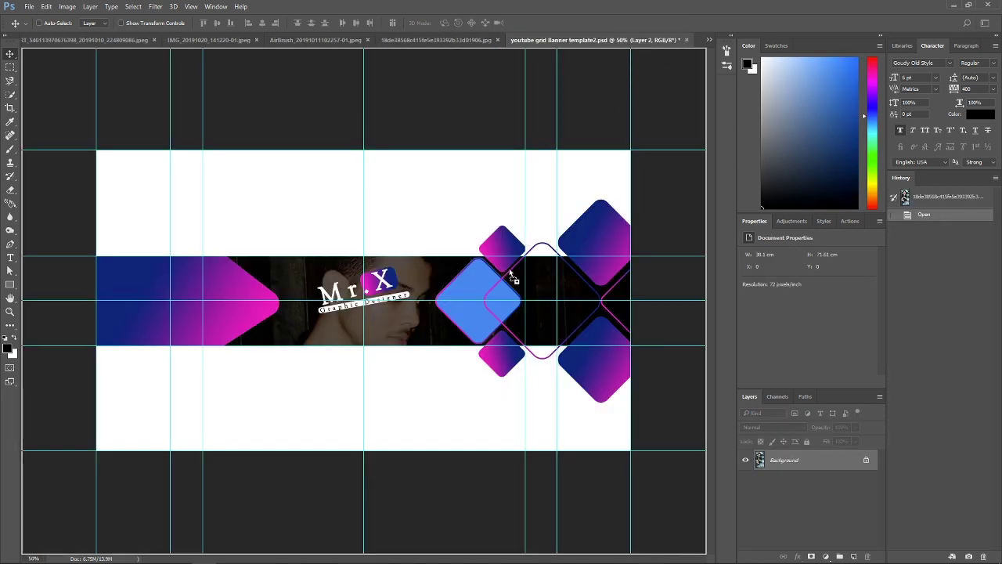
{"action": "left_click_drag", "start_coordinate": [497, 288], "coordinate": [497, 289]}
{"action": "left_click", "coordinate": [549, 239]}
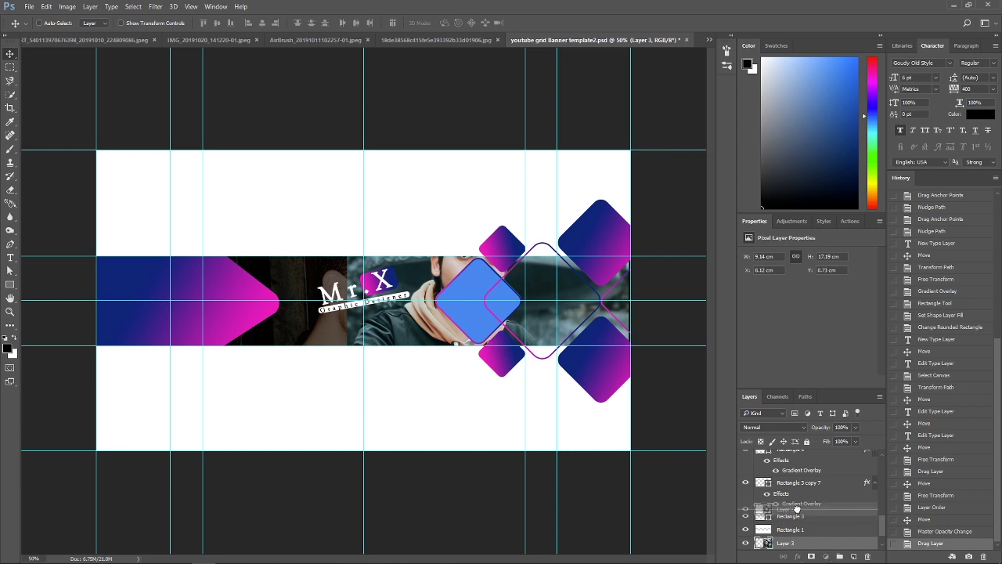
{"action": "left_click_drag", "start_coordinate": [795, 546], "coordinate": [793, 517]}
{"action": "right_click", "coordinate": [792, 519]}
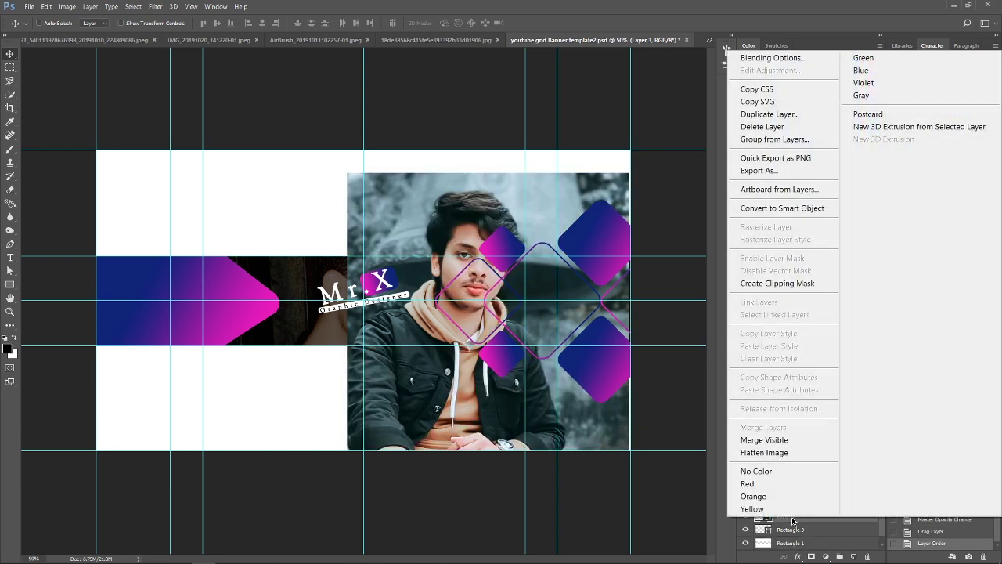
{"action": "left_click", "coordinate": [765, 283]}
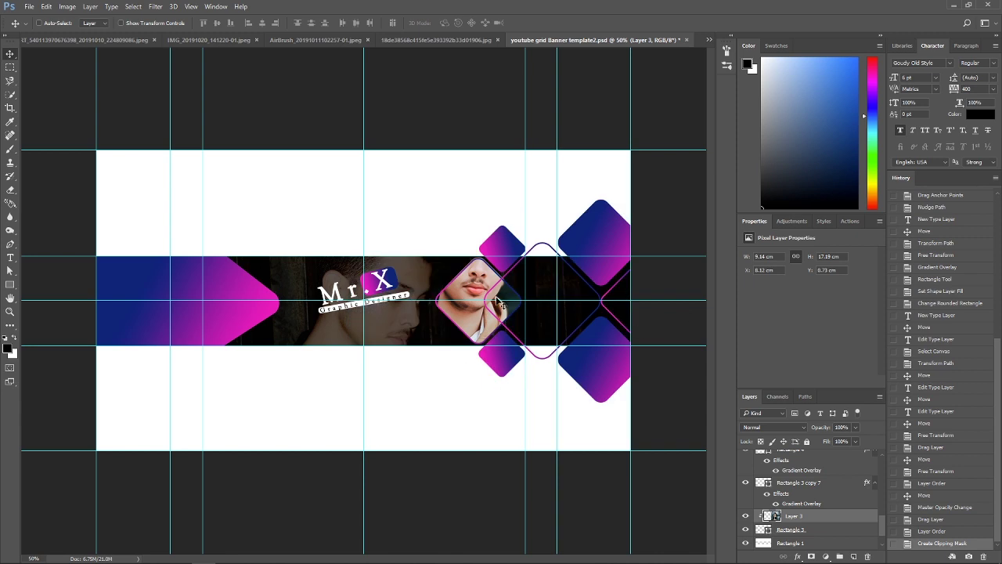
{"action": "key", "text": "ctrl+t"}
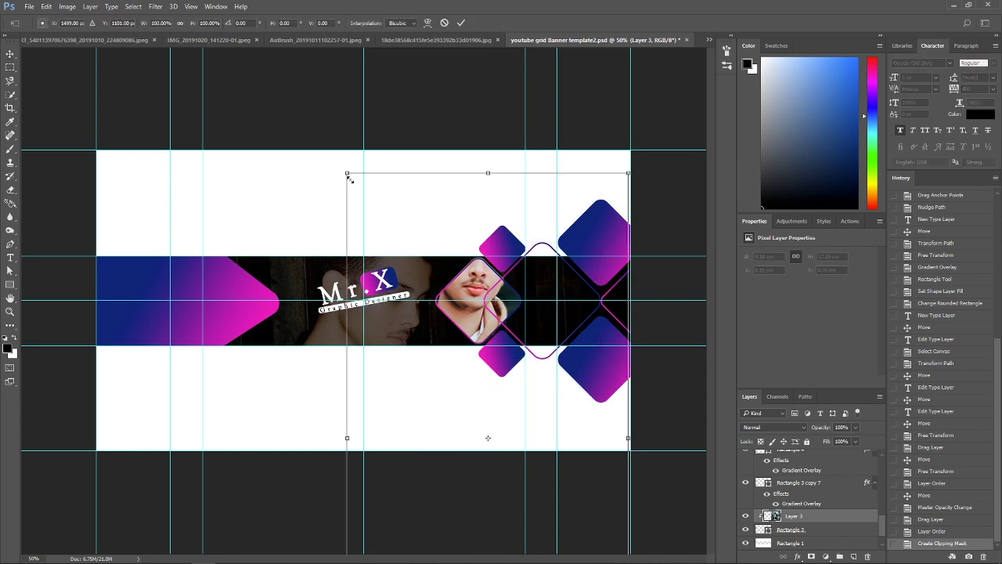
Scale the clipped photo to about 47%, flip it horizontally, and centre his face in the diamond
{"action": "left_click_drag", "start_coordinate": [350, 179], "coordinate": [499, 457]}
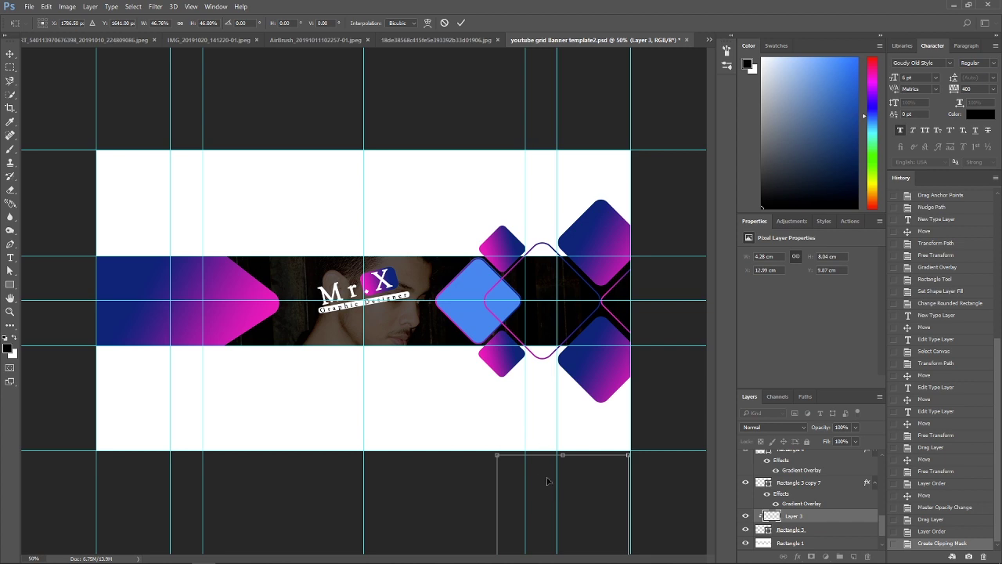
{"action": "left_click_drag", "start_coordinate": [547, 480], "coordinate": [479, 282]}
{"action": "right_click", "coordinate": [484, 296]}
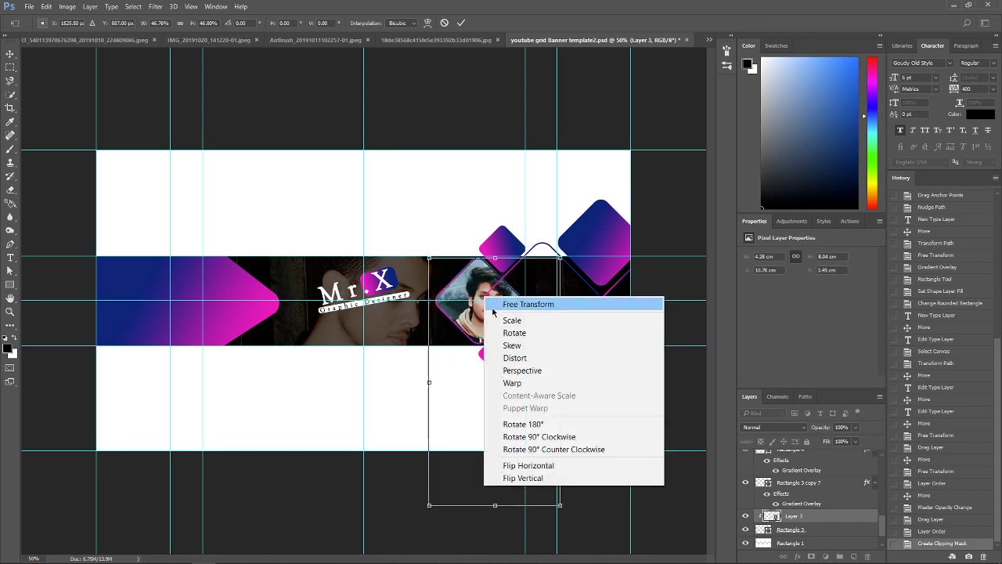
{"action": "left_click", "coordinate": [517, 465]}
{"action": "left_click_drag", "start_coordinate": [502, 345], "coordinate": [480, 345]}
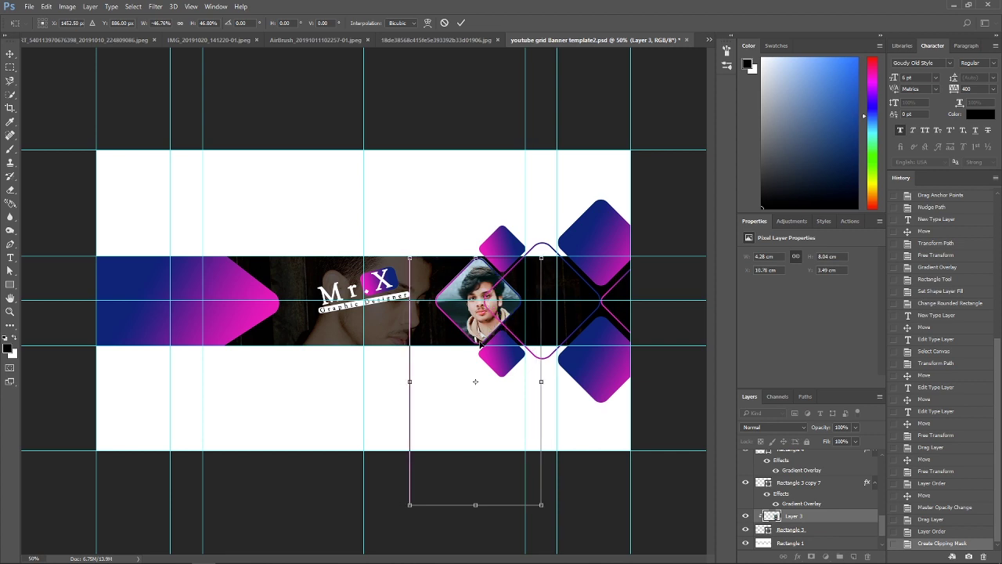
{"action": "left_click", "coordinate": [461, 23]}
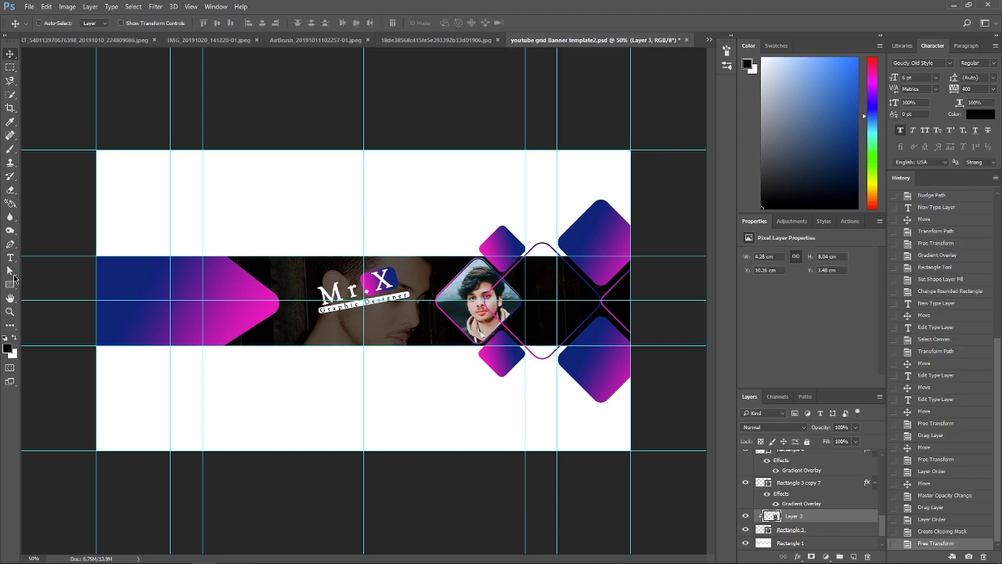
{"action": "left_click", "coordinate": [10, 257]}
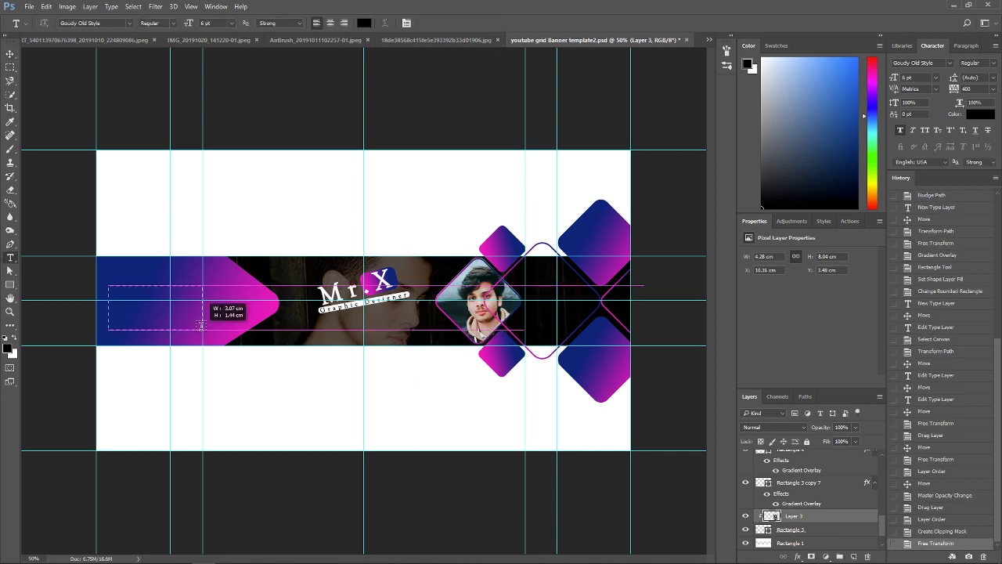
Add a white Prestige Signature Script text box over the left arrow and raise its layer near the top
{"action": "left_click_drag", "start_coordinate": [108, 286], "coordinate": [202, 329]}
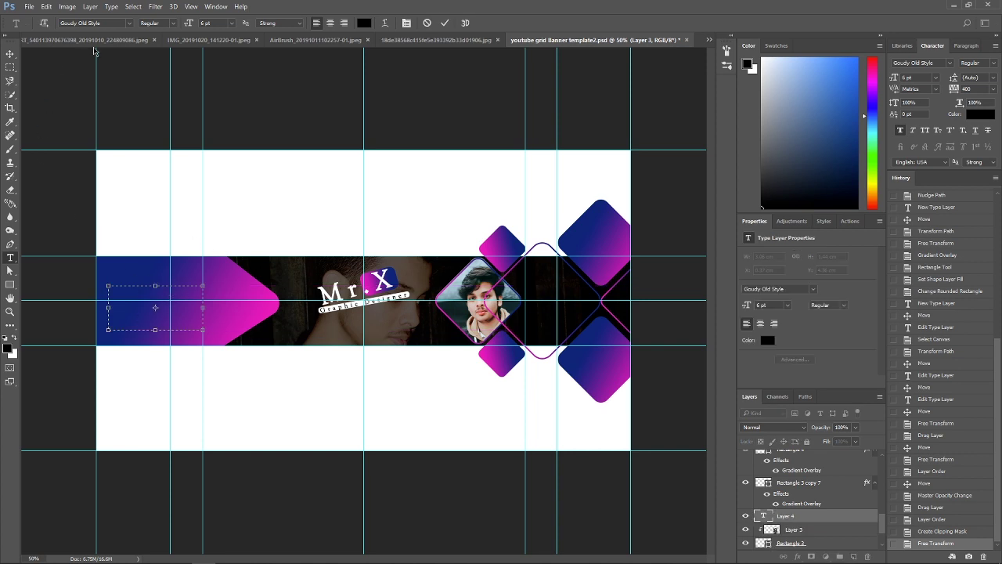
{"action": "left_click", "coordinate": [129, 23]}
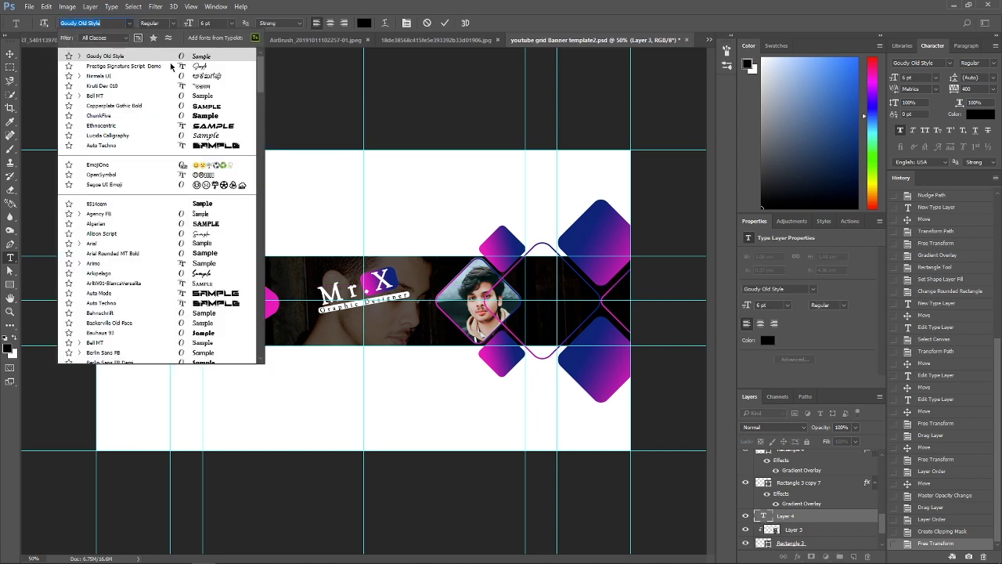
{"action": "left_click", "coordinate": [171, 68]}
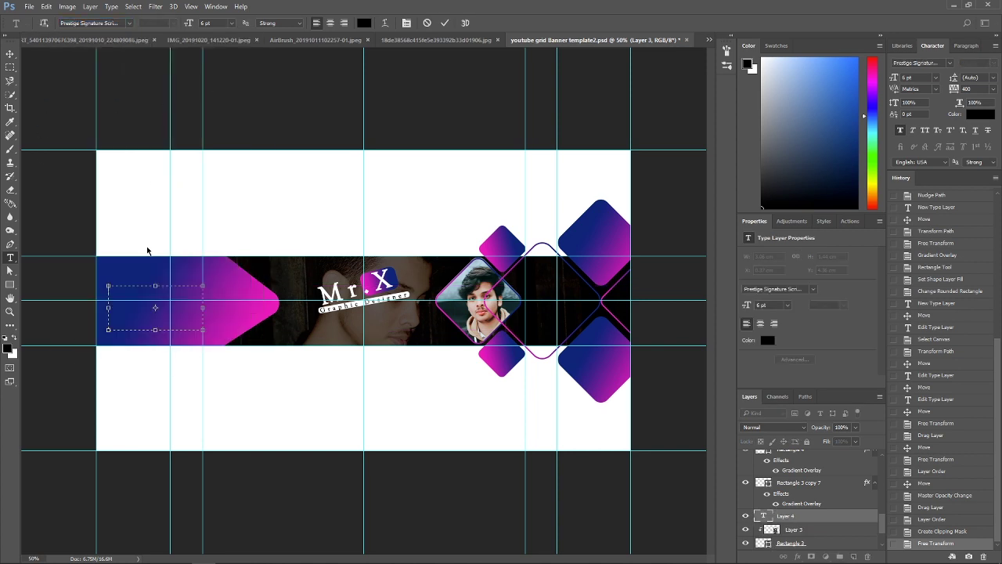
{"action": "left_click", "coordinate": [364, 22]}
{"action": "left_click", "coordinate": [371, 129]}
{"action": "left_click", "coordinate": [600, 139]}
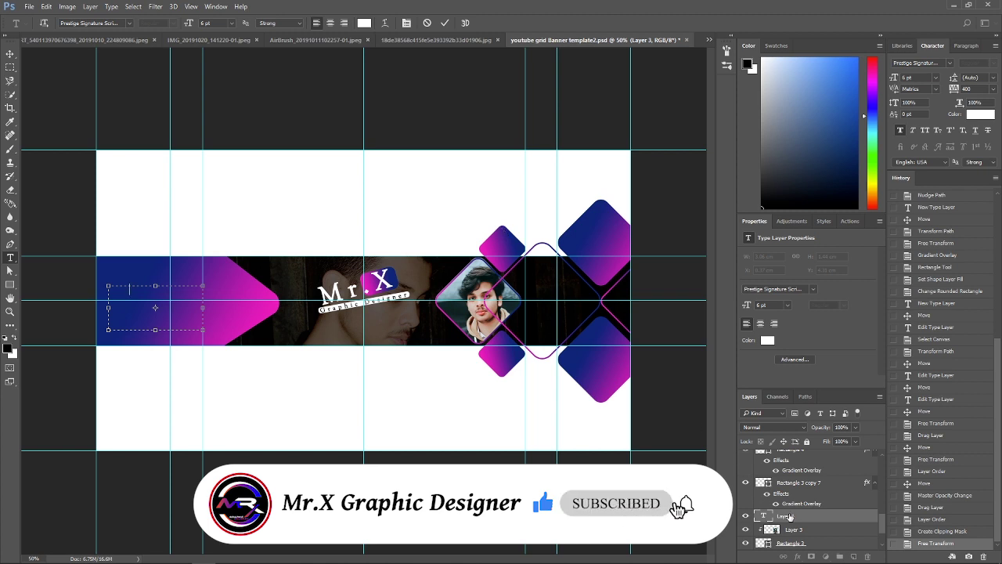
{"action": "left_click_drag", "start_coordinate": [790, 517], "coordinate": [783, 443]}
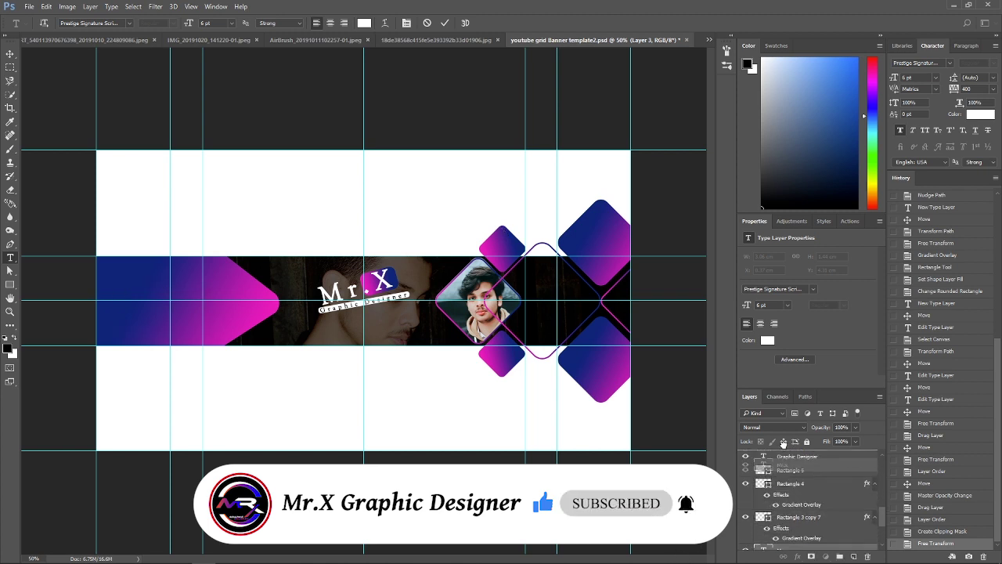
{"action": "mouse_move", "coordinate": [783, 443]}
{"action": "left_mouse_down"}
{"action": "mouse_move", "coordinate": [783, 485]}
{"action": "mouse_move", "coordinate": [787, 454]}
{"action": "left_mouse_up"}
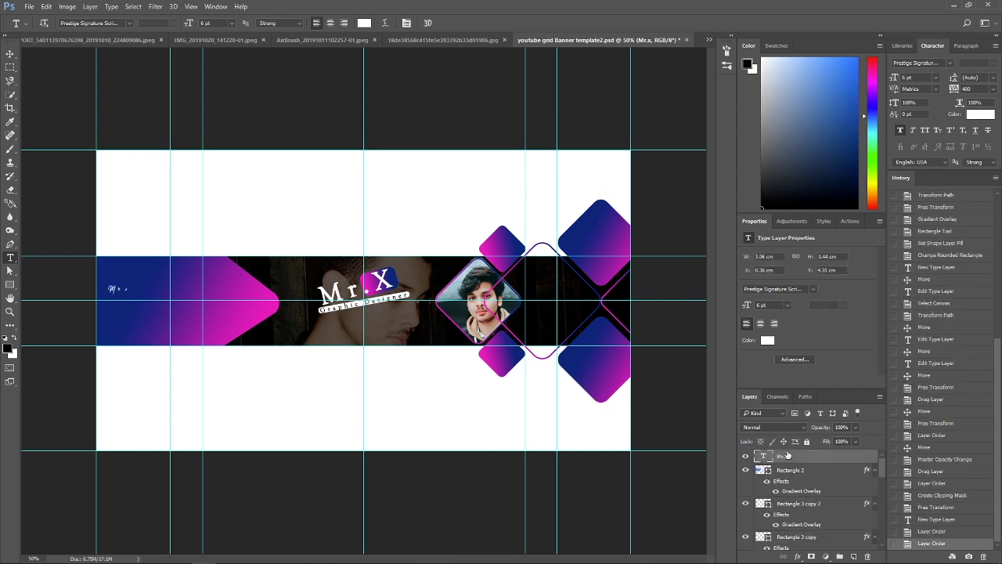
Set Mr.x to 24 pt, tracking 80, tilt it about -14° and move it to the arrow's top-left
{"action": "double_click", "coordinate": [116, 289]}
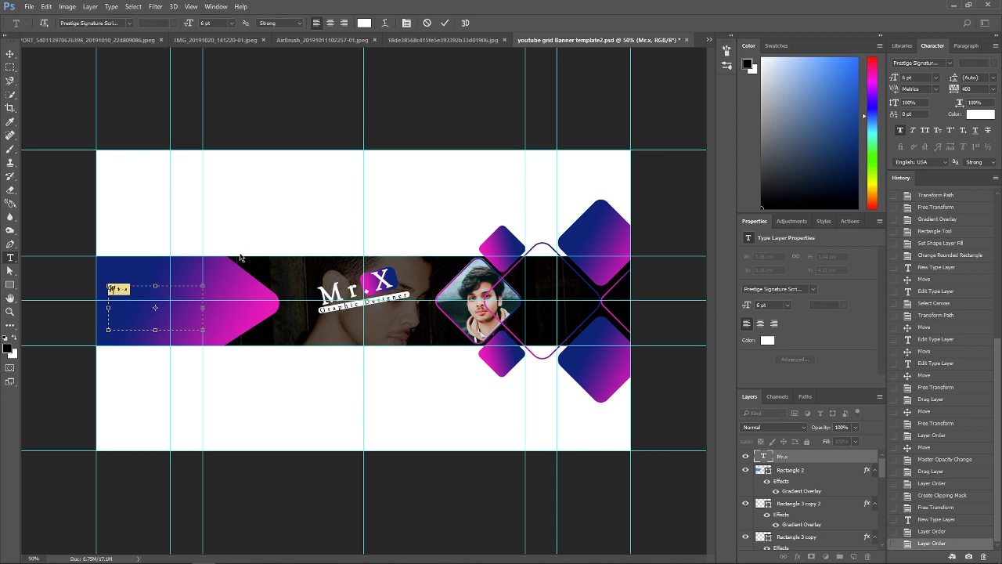
{"action": "left_click", "coordinate": [232, 23]}
{"action": "left_click", "coordinate": [219, 165]}
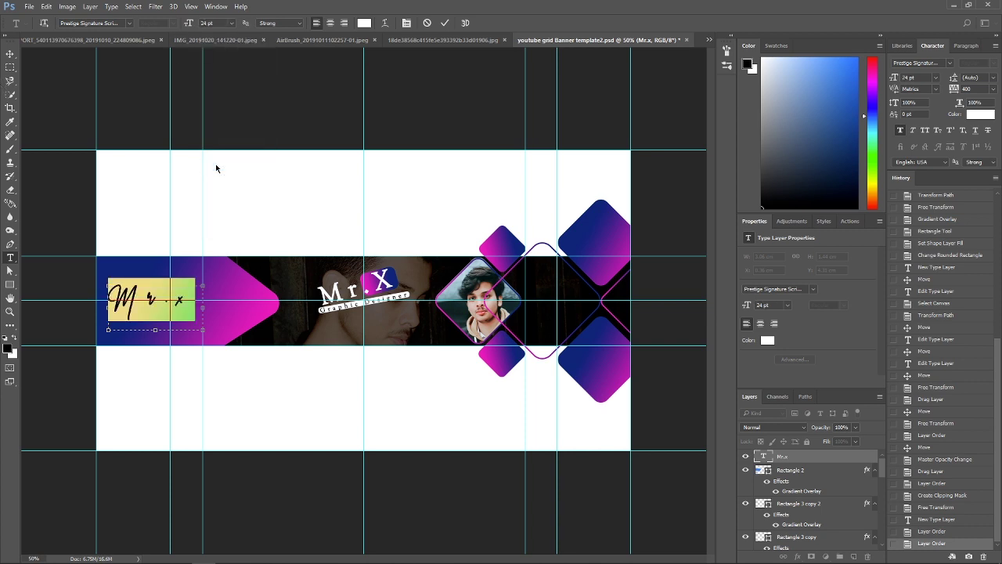
{"action": "left_click_drag", "start_coordinate": [953, 88], "coordinate": [949, 88]}
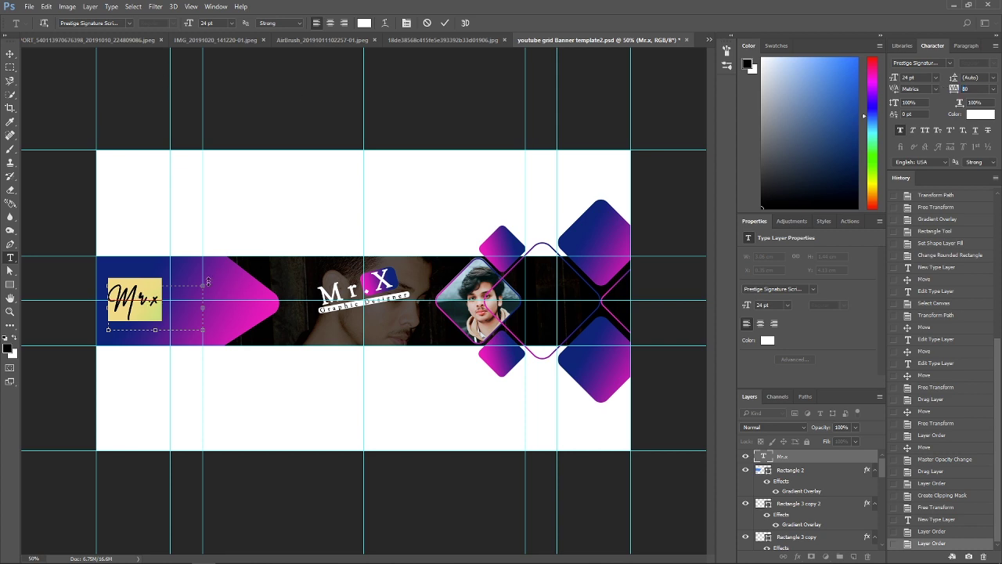
{"action": "left_click_drag", "start_coordinate": [208, 281], "coordinate": [200, 261]}
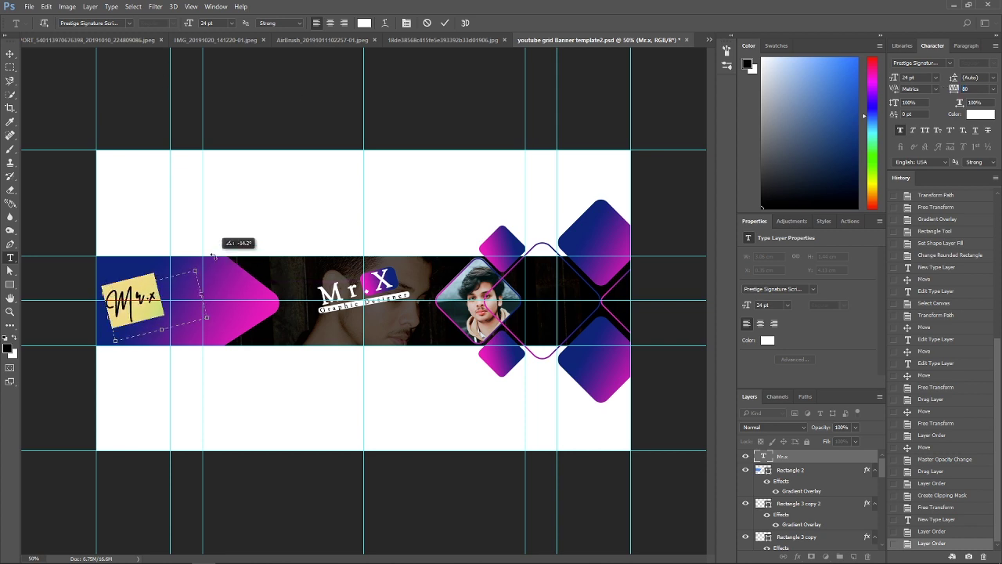
{"action": "left_click", "coordinate": [10, 54]}
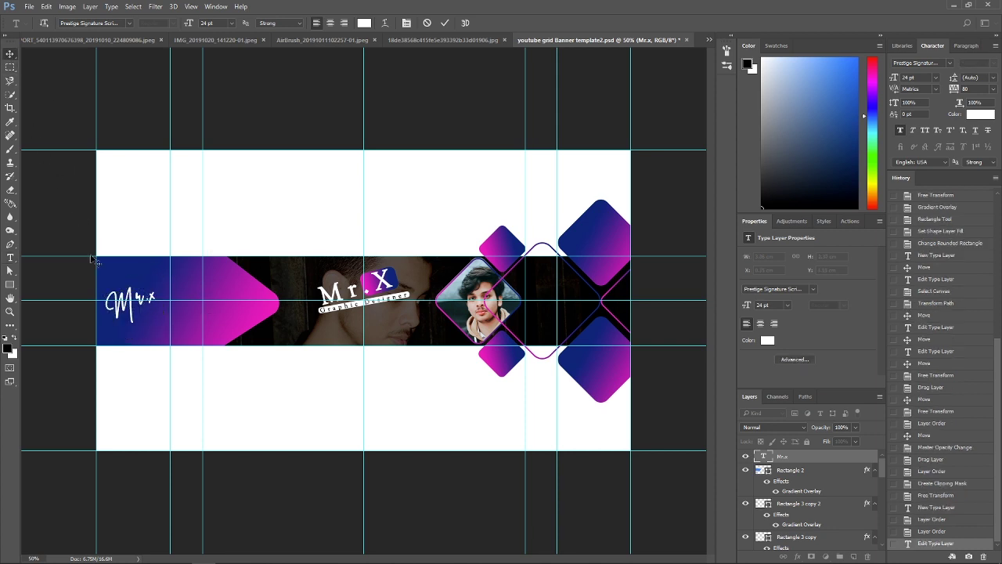
{"action": "mouse_move", "coordinate": [119, 307]}
{"action": "left_mouse_down"}
{"action": "mouse_move", "coordinate": [116, 286]}
{"action": "mouse_move", "coordinate": [293, 339]}
{"action": "left_mouse_up"}
{"action": "left_click", "coordinate": [10, 285]}
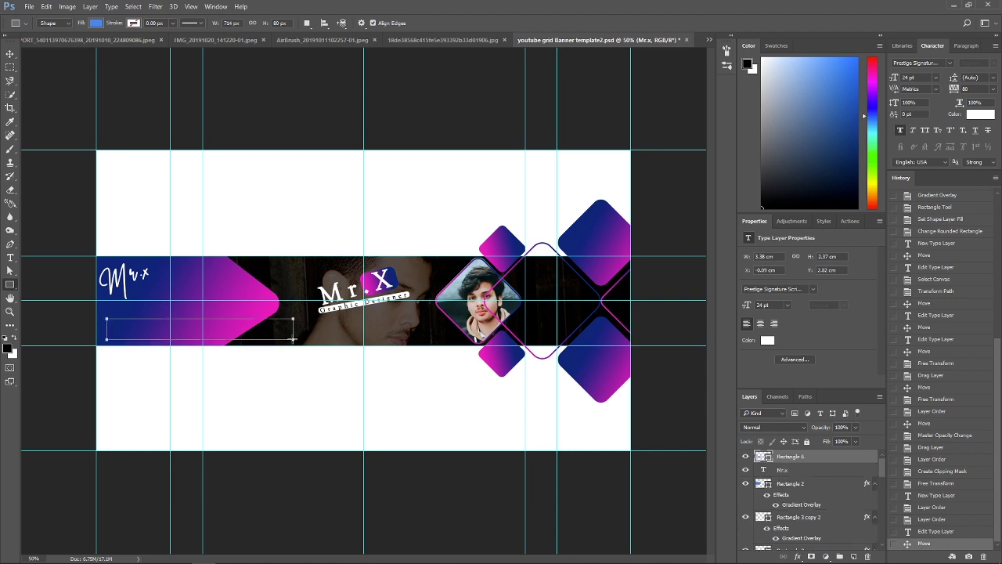
{"action": "key", "text": "shift+2"}
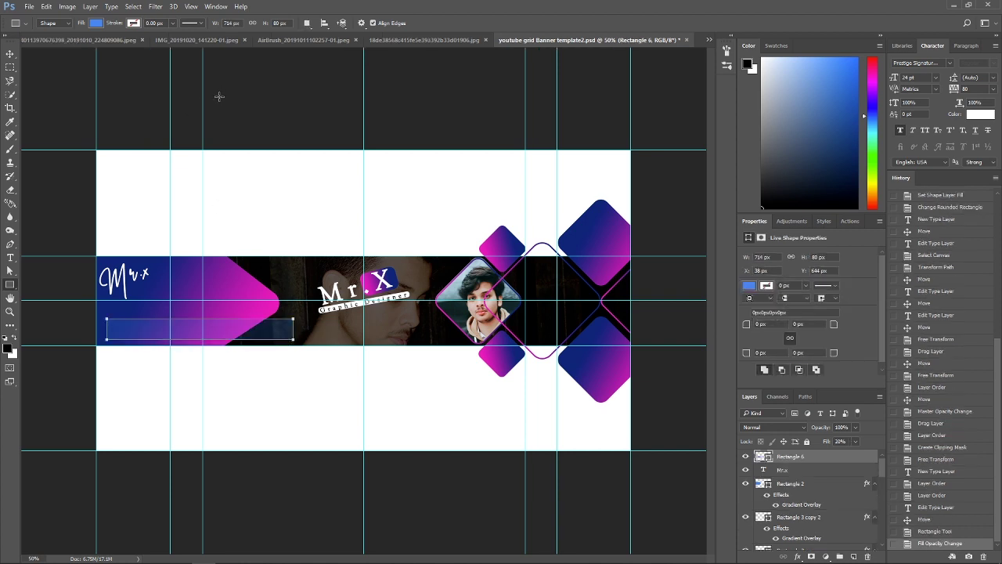
{"action": "left_click", "coordinate": [947, 531]}
{"action": "left_click", "coordinate": [922, 531]}
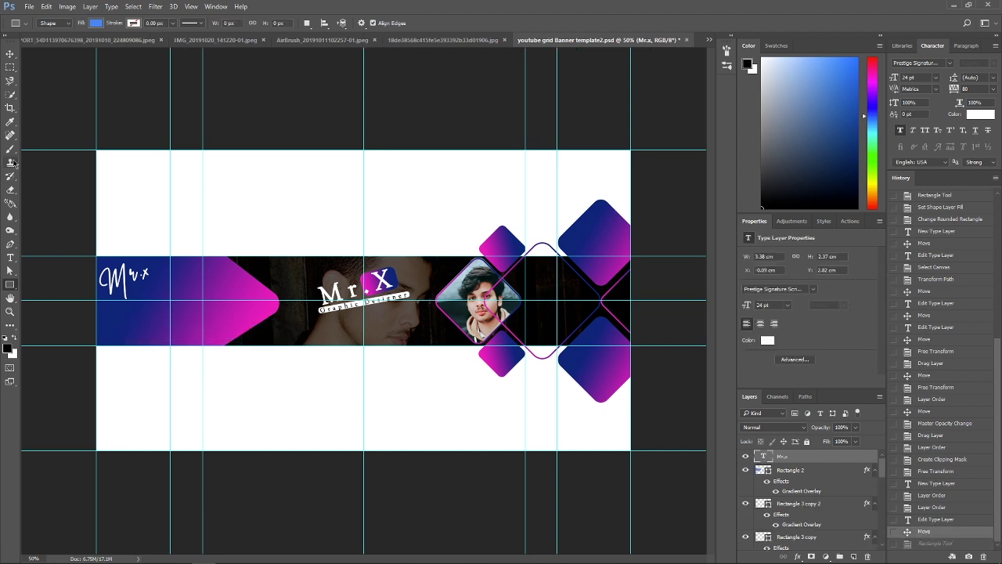
Type the social-media handle into a new text box below the signature
{"action": "left_click", "coordinate": [10, 257]}
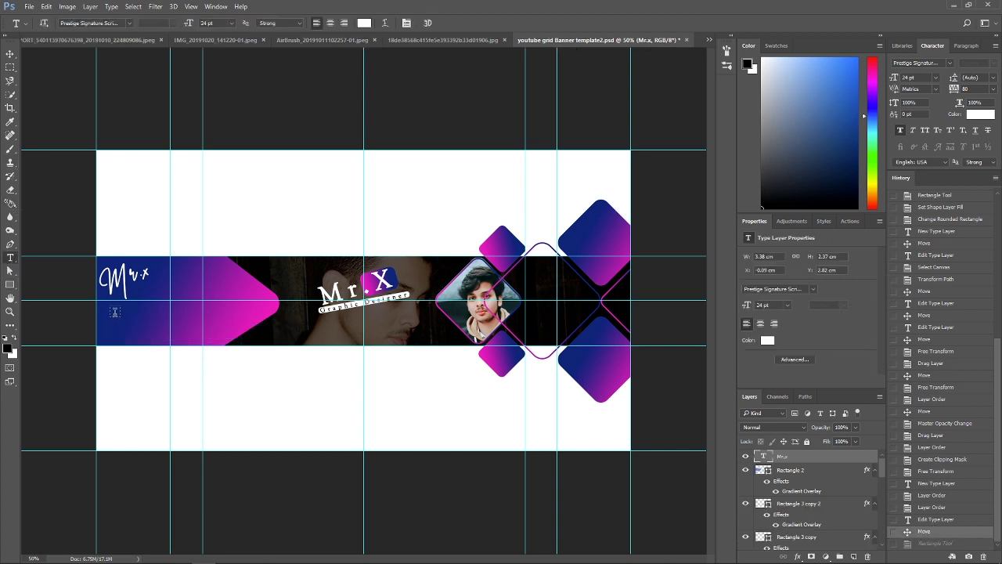
{"action": "left_click_drag", "start_coordinate": [115, 313], "coordinate": [298, 330]}
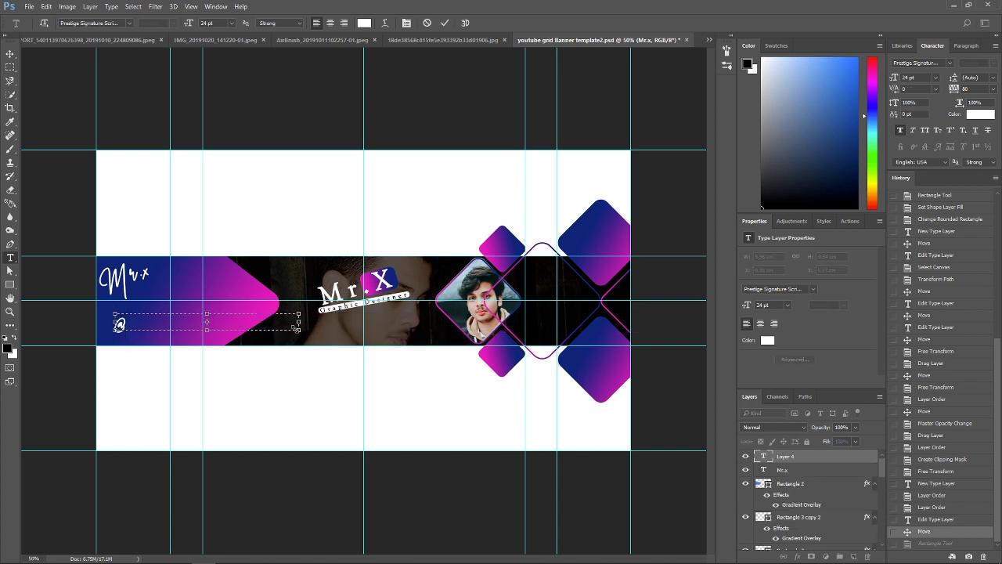
{"action": "type", "text": "r"}
{"action": "type", "text": "."}
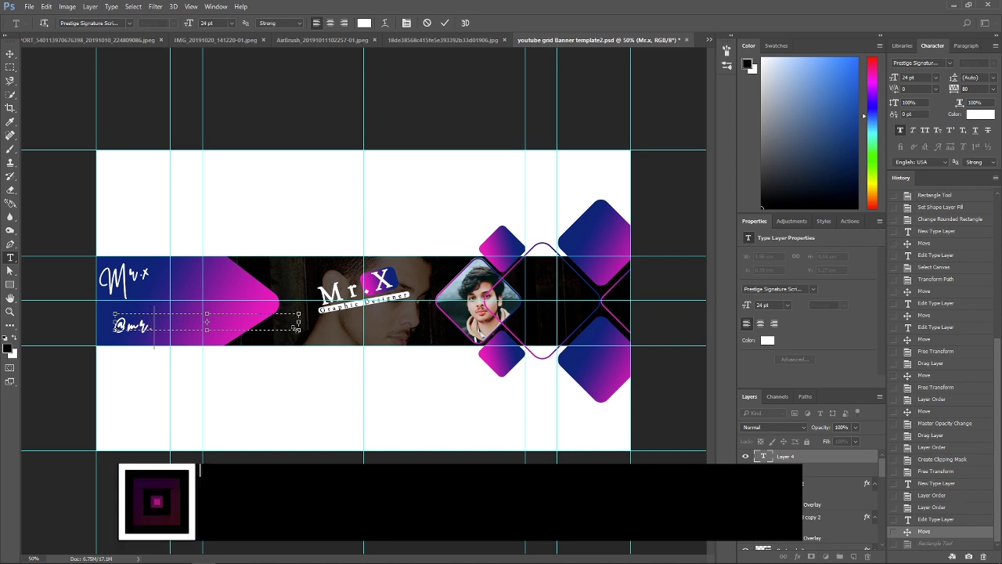
{"action": "type", "text": "xgraphic"}
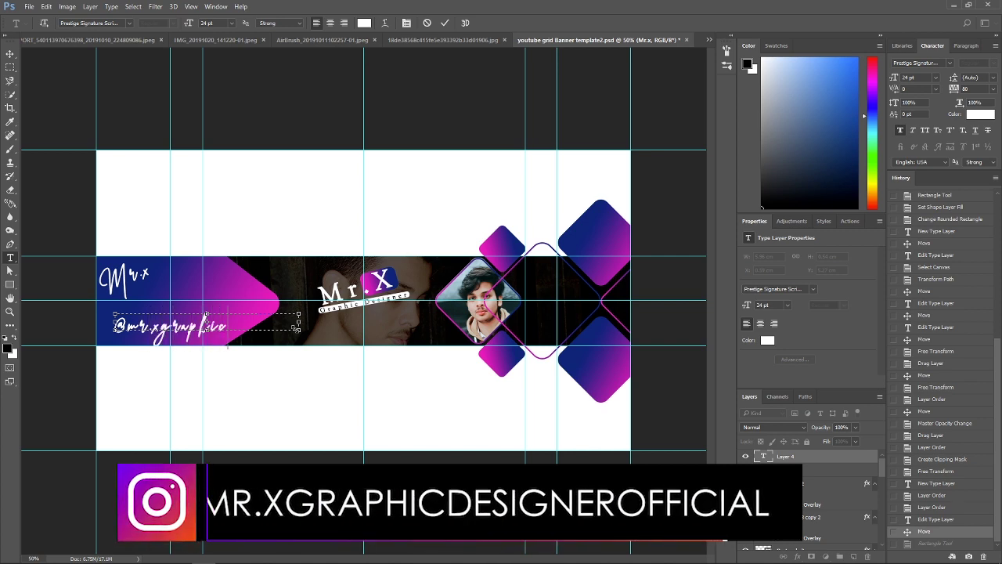
{"action": "type", "text": "designe"}
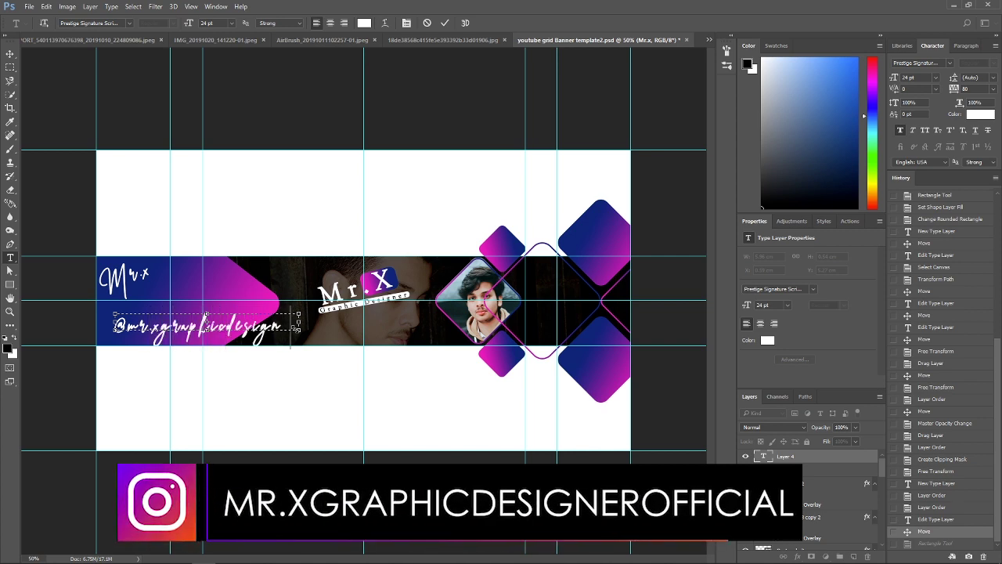
{"action": "type", "text": "r"}
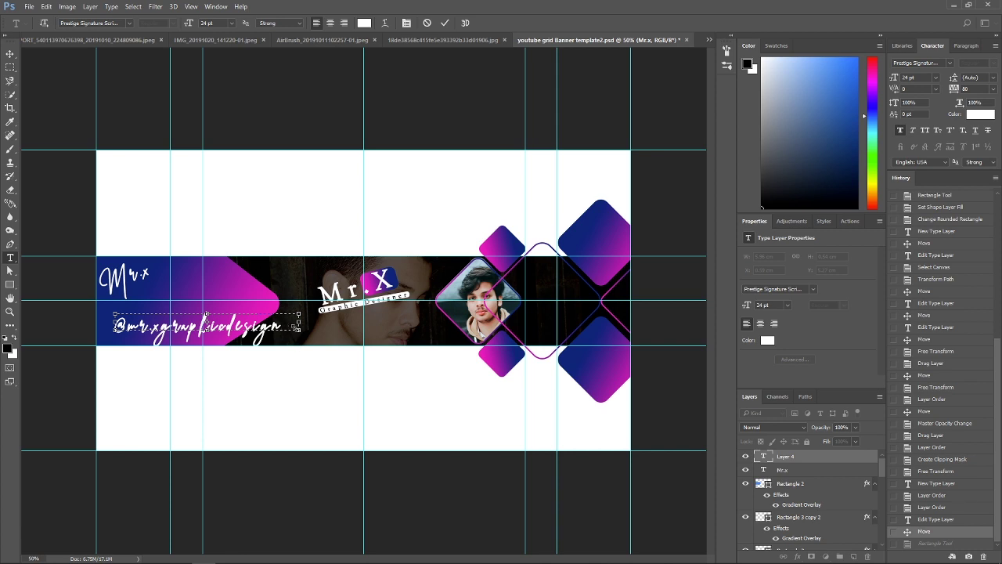
{"action": "key", "text": "ctrl+a"}
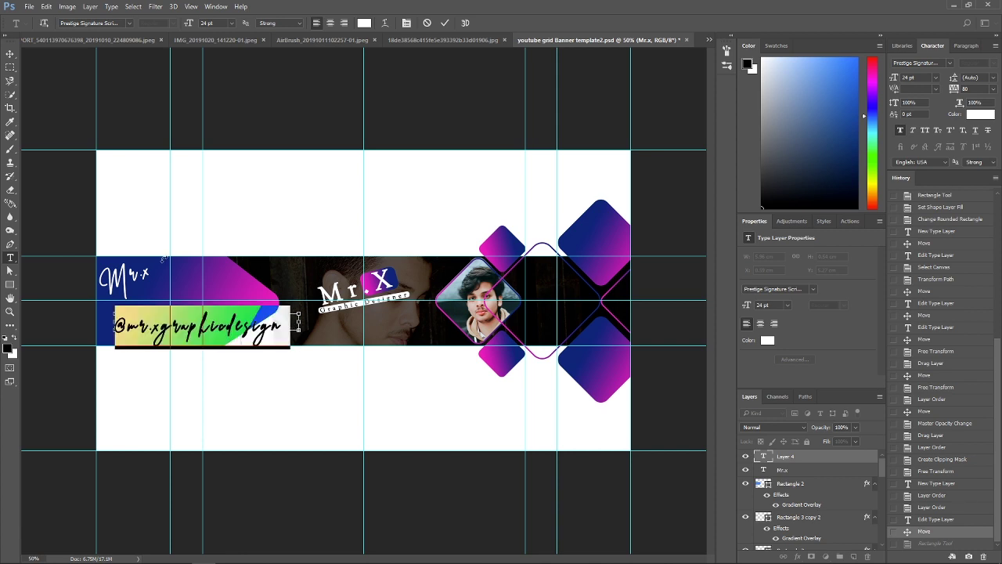
Style the handle in 8 pt Goudy Old Style, tracked to 340, and move it to the bottom-left edge
{"action": "left_click", "coordinate": [129, 23]}
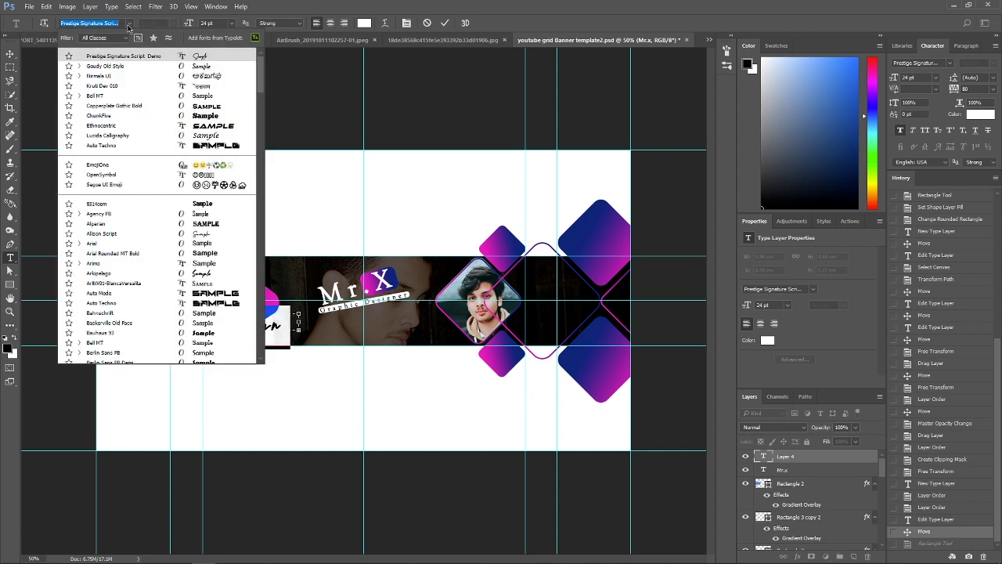
{"action": "left_click", "coordinate": [123, 67]}
{"action": "left_click", "coordinate": [232, 24]}
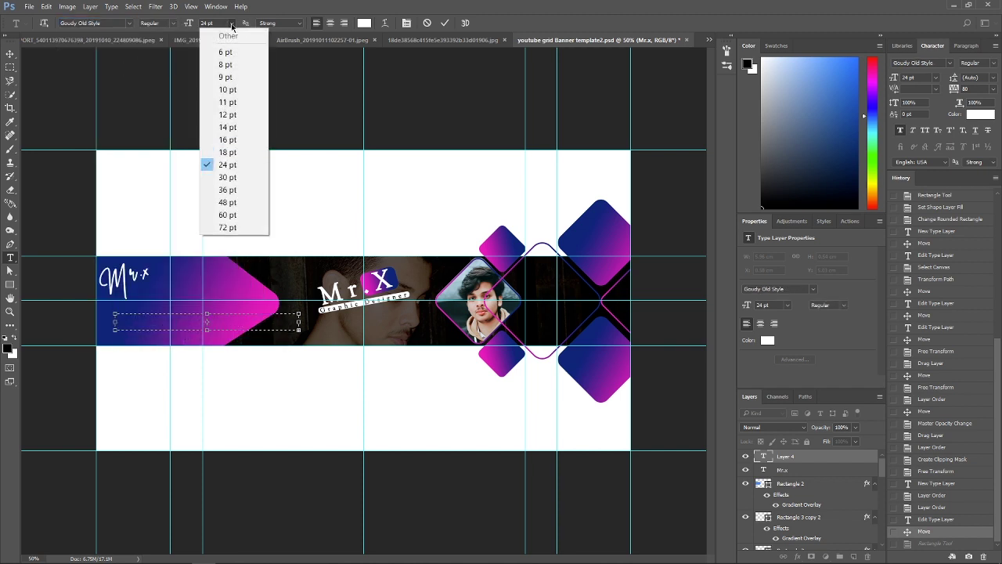
{"action": "left_click", "coordinate": [227, 64]}
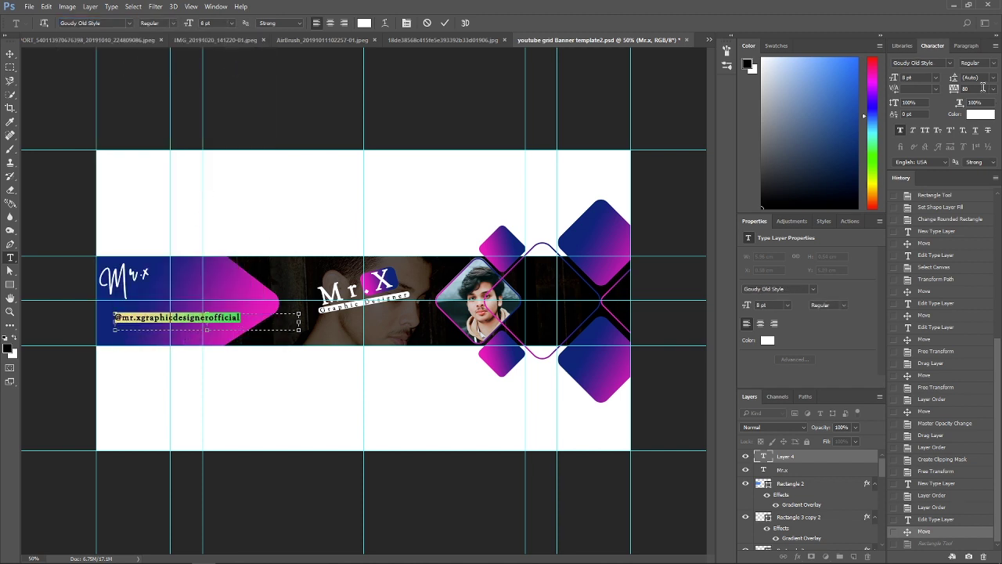
{"action": "left_click_drag", "start_coordinate": [955, 90], "coordinate": [963, 90]}
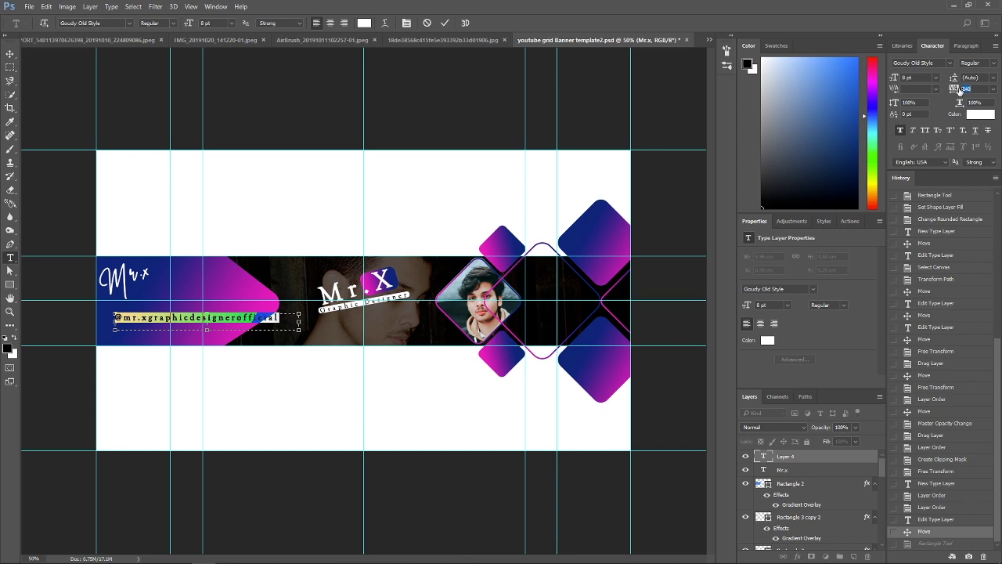
{"action": "left_click", "coordinate": [13, 53]}
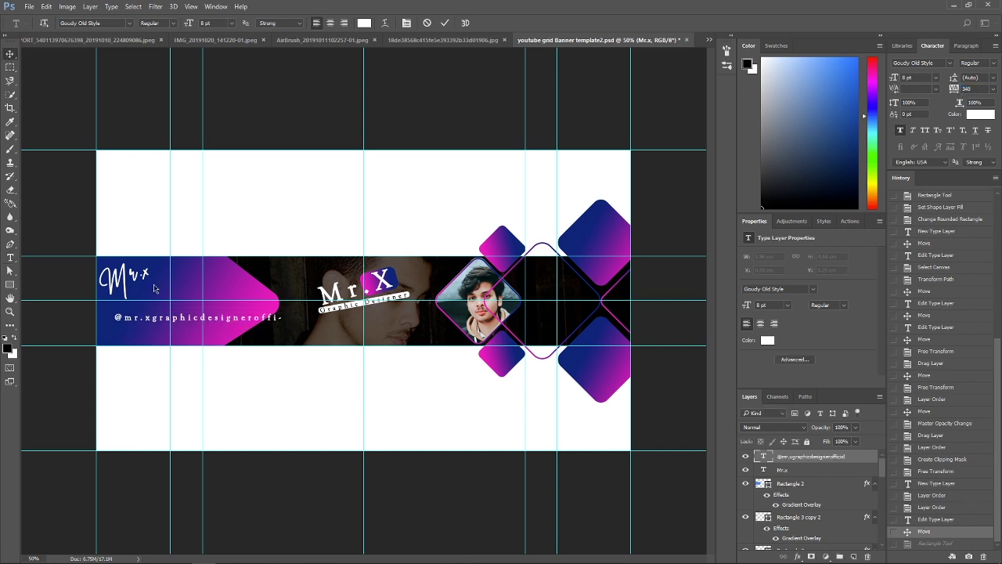
{"action": "left_click_drag", "start_coordinate": [183, 321], "coordinate": [168, 341]}
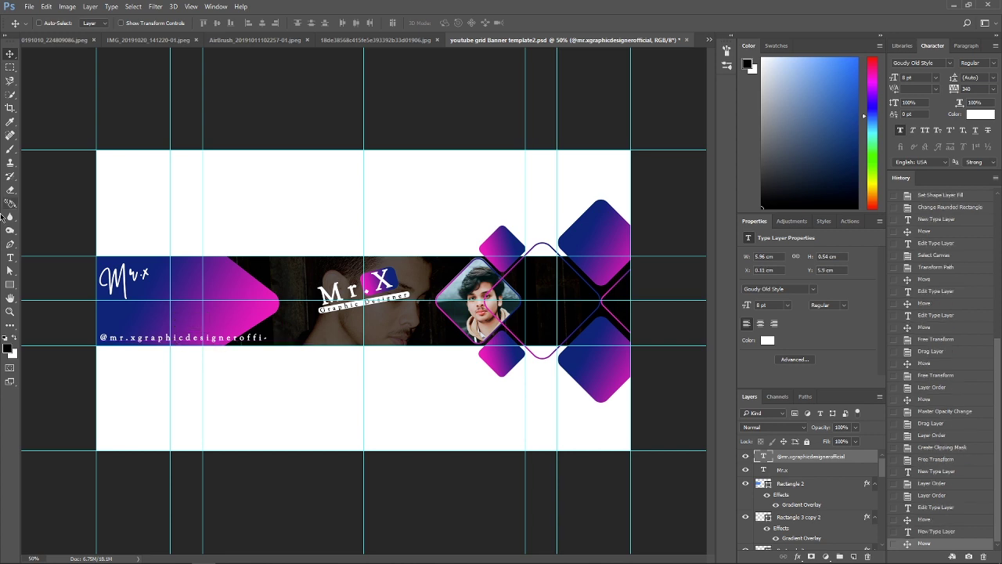
Delete the stray empty text layer, Layer 4
{"action": "left_click", "coordinate": [10, 257]}
{"action": "left_click", "coordinate": [247, 346]}
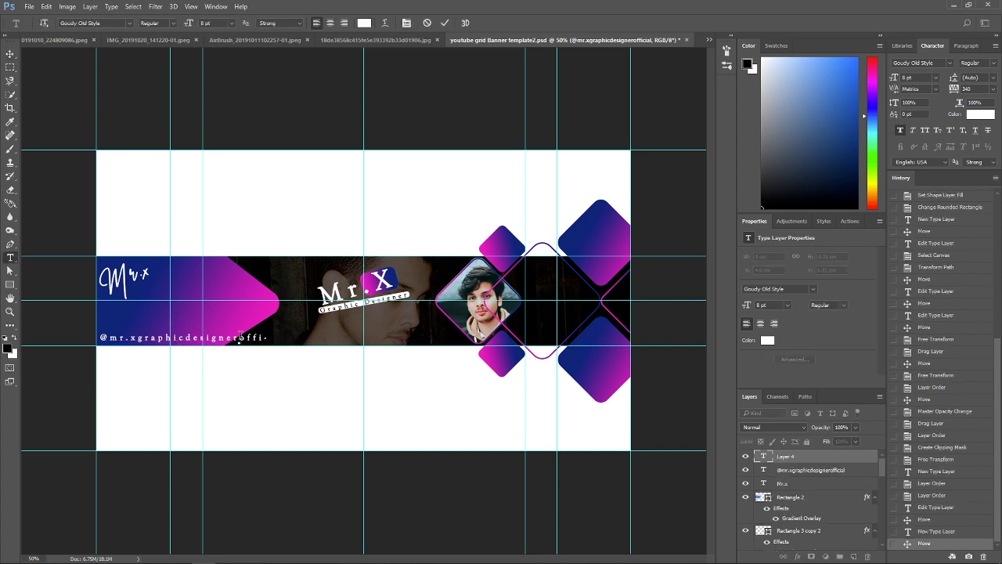
{"action": "left_click", "coordinate": [797, 464]}
{"action": "key", "text": "Delete"}
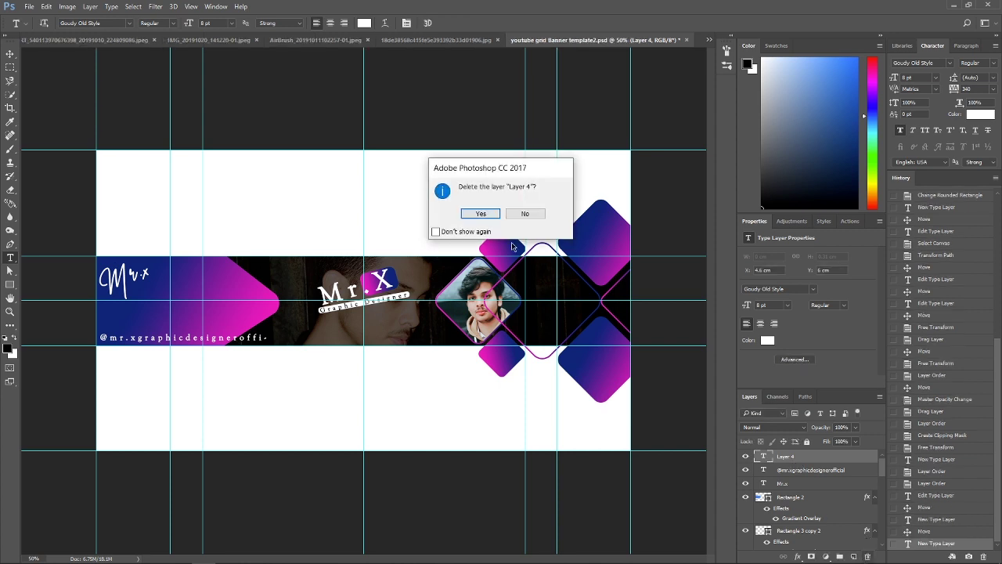
{"action": "key", "text": "Return"}
Widen the handle's text box so the full handle line shows
{"action": "left_click", "coordinate": [215, 338]}
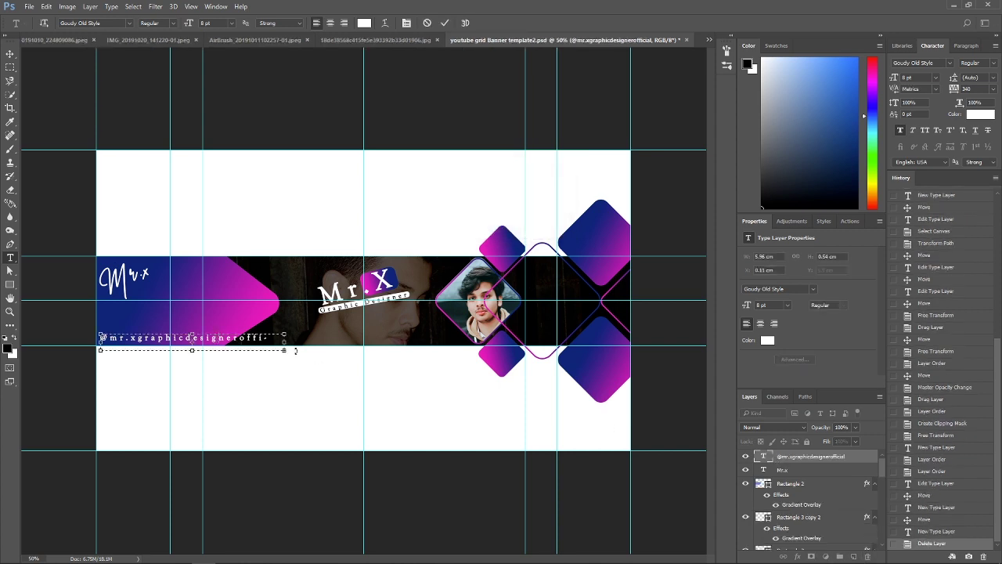
{"action": "left_click_drag", "start_coordinate": [286, 342], "coordinate": [317, 342]}
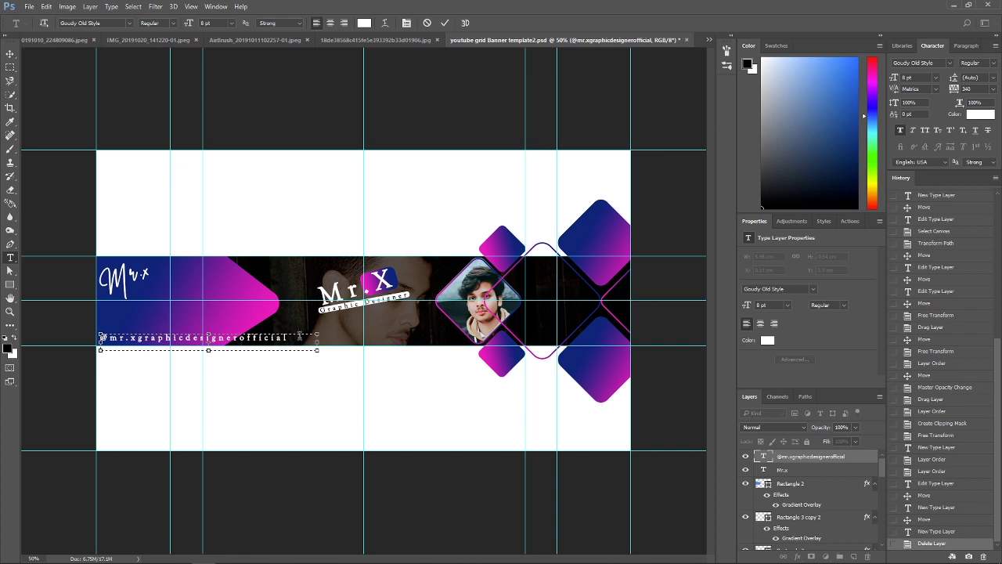
{"action": "left_click", "coordinate": [445, 23]}
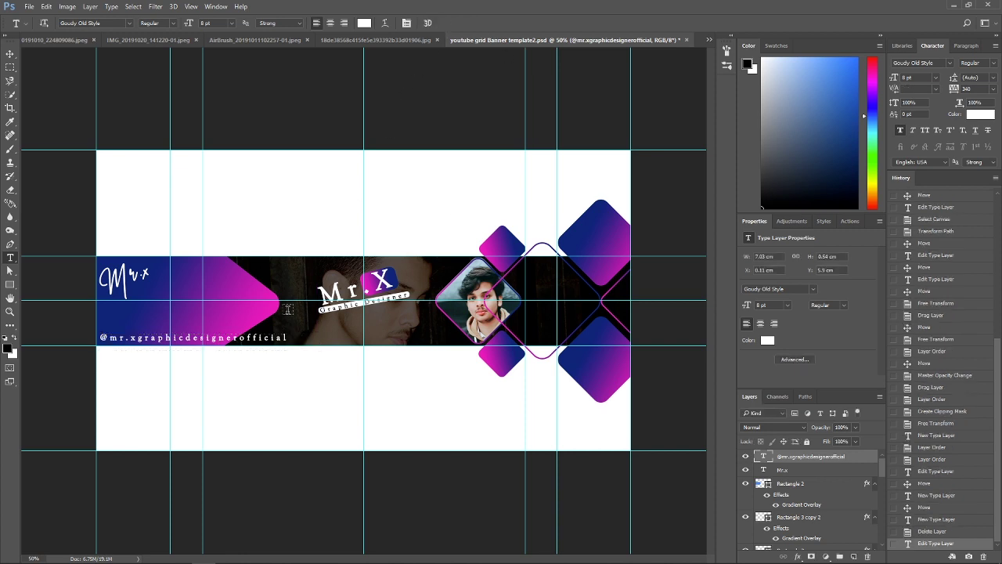
Hide the Rectangle 1 layer so the dark photo fills the whole banner
{"action": "scroll", "coordinate": [764, 477], "scroll_direction": "down", "scroll_amount": 3}
{"action": "scroll", "coordinate": [765, 486], "scroll_direction": "down", "scroll_amount": 3}
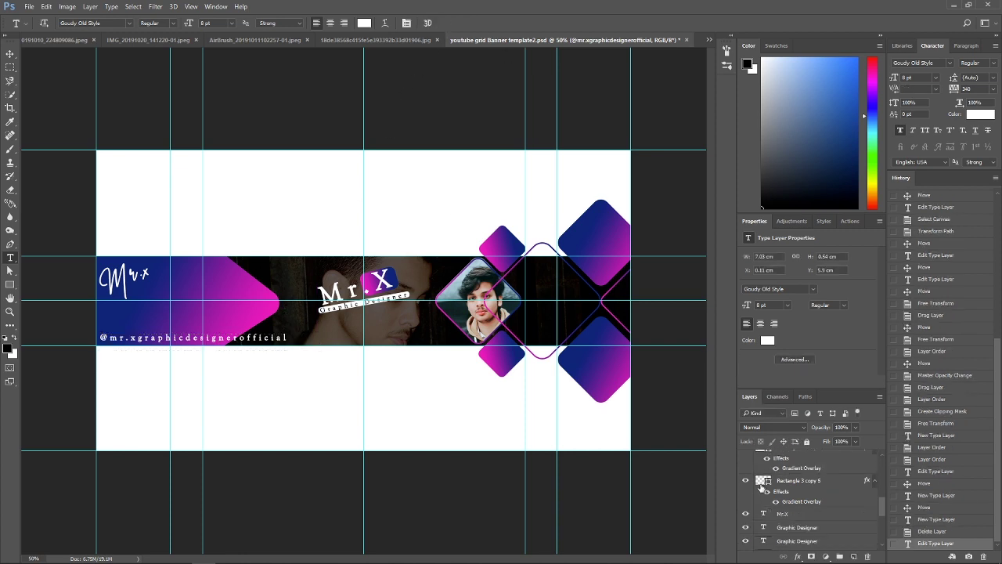
{"action": "scroll", "coordinate": [765, 493], "scroll_direction": "down", "scroll_amount": 3}
{"action": "scroll", "coordinate": [767, 505], "scroll_direction": "down", "scroll_amount": 2}
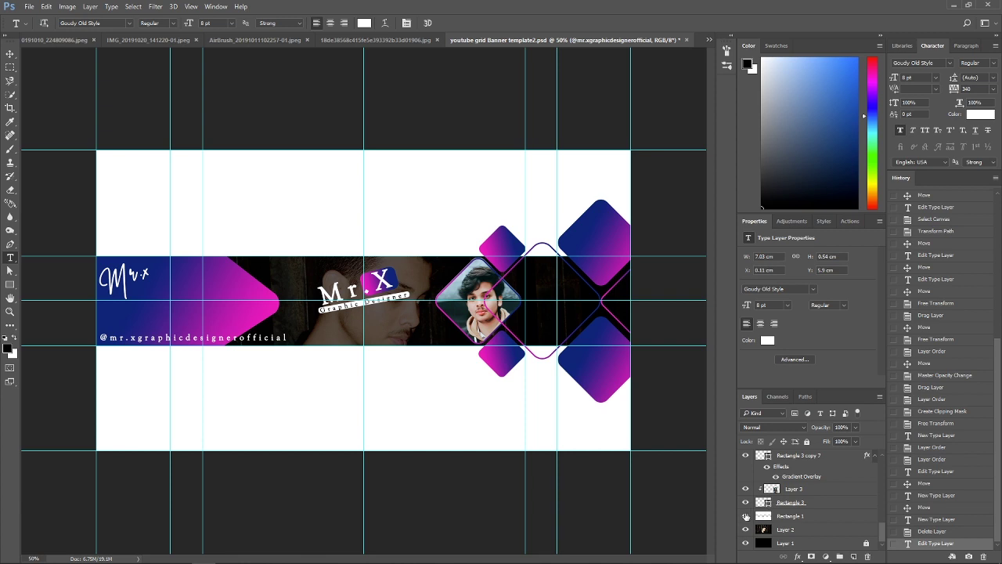
{"action": "left_click", "coordinate": [745, 516]}
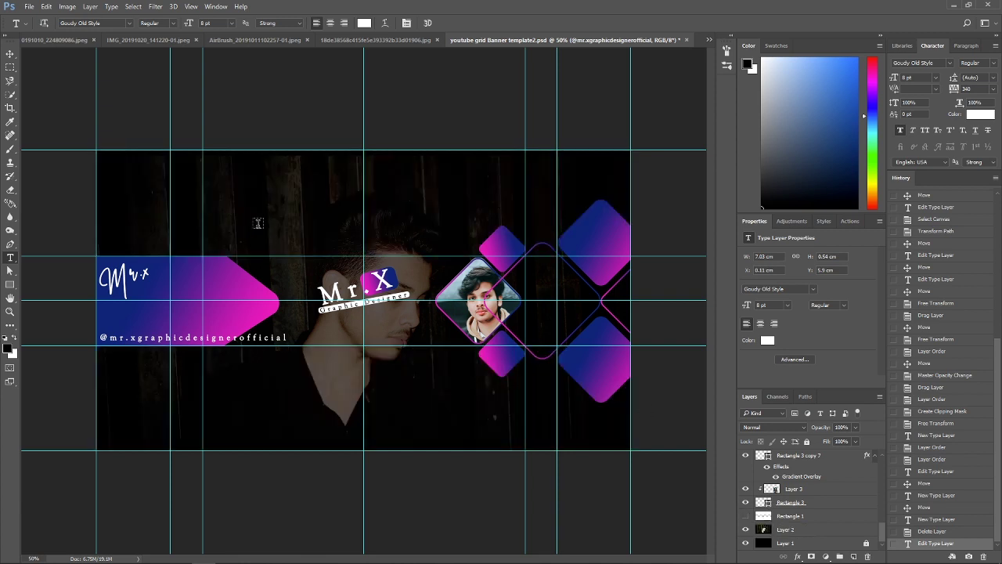